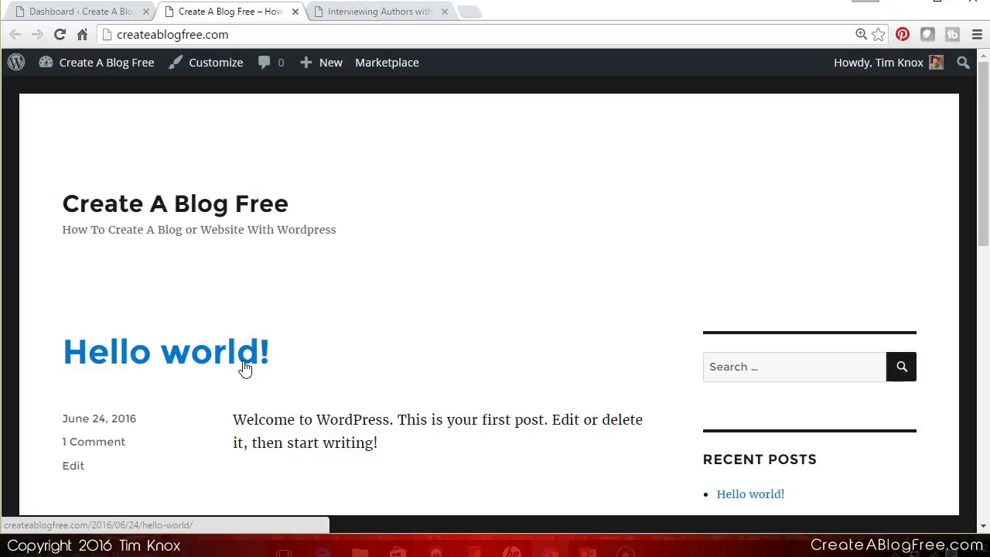
# Open the list of all posts in the site's admin dashboard.
pyautogui.click(91, 17)
pyautogui.click(55, 225)
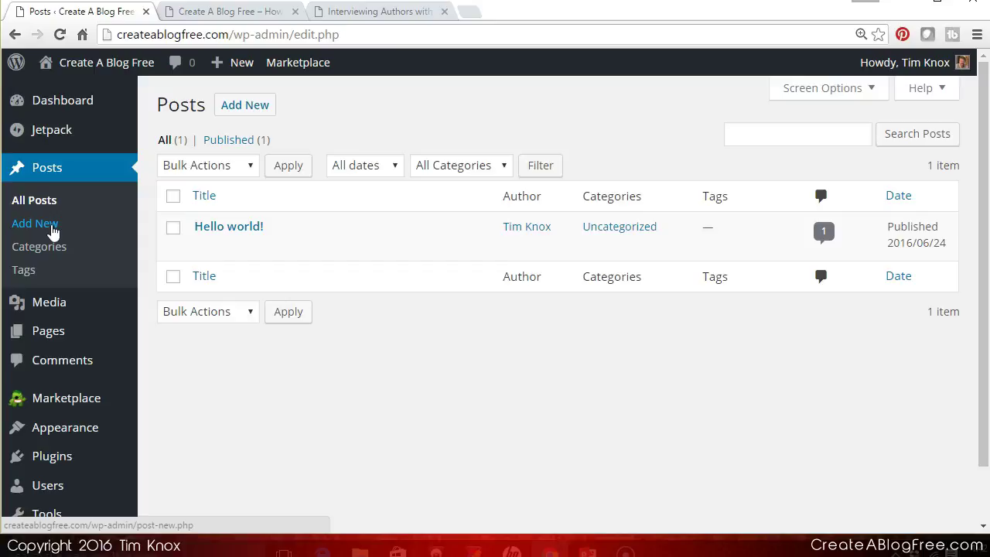
pyautogui.click(51, 175)
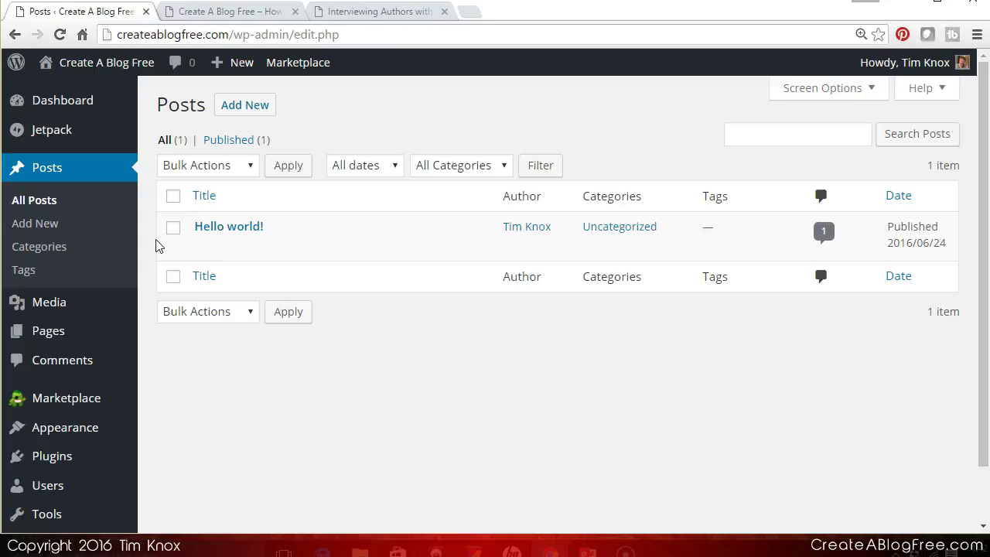
pyautogui.click(320, 281)
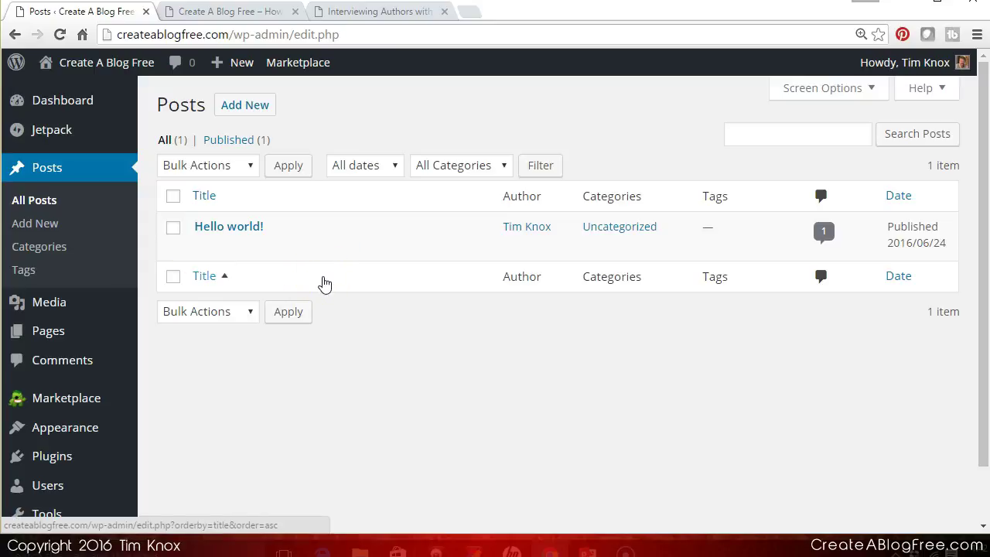
pyautogui.moveTo(222, 230)
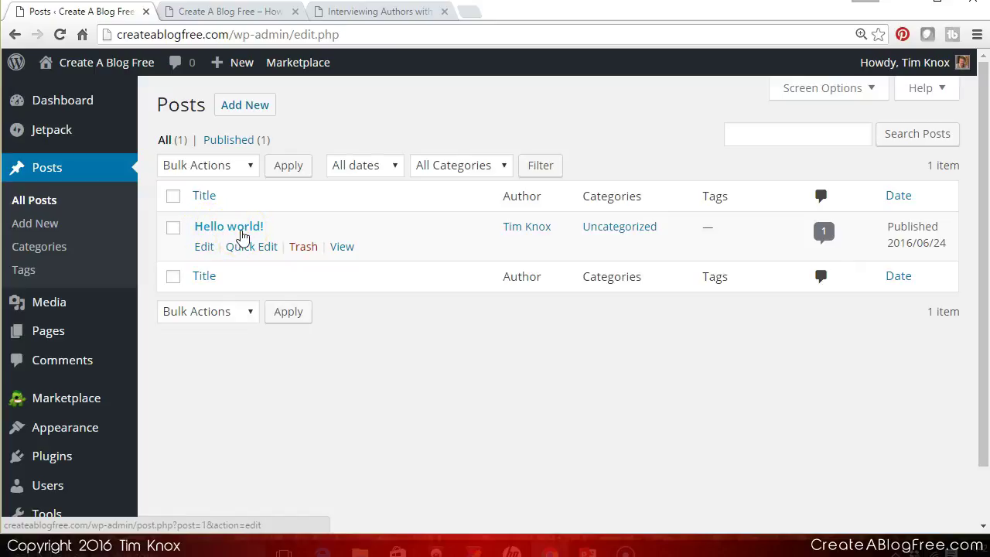
# Open the "Hello world!" post on the live site and look over its page.
pyautogui.click(260, 12)
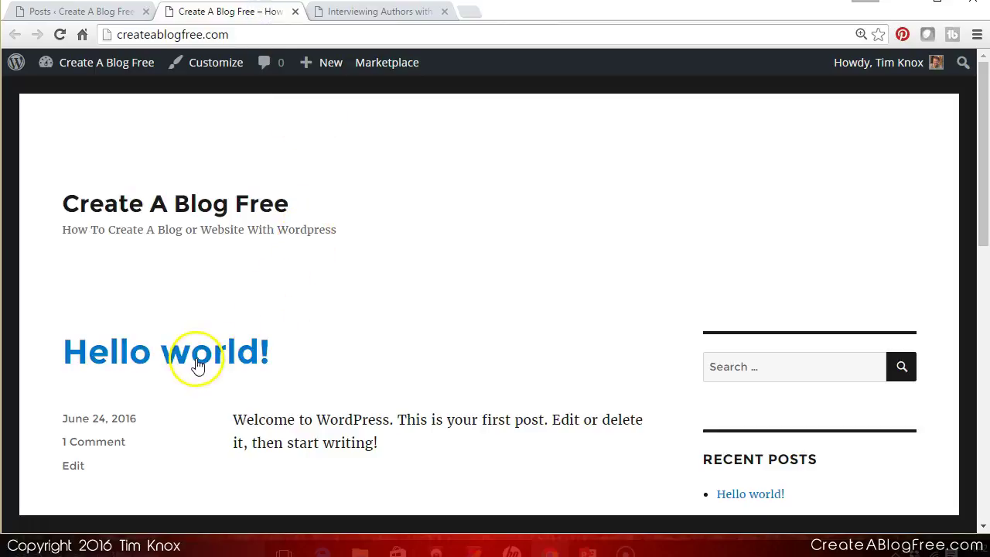
pyautogui.moveTo(980, 138); pyautogui.dragTo(983, 181)
pyautogui.click(230, 254)
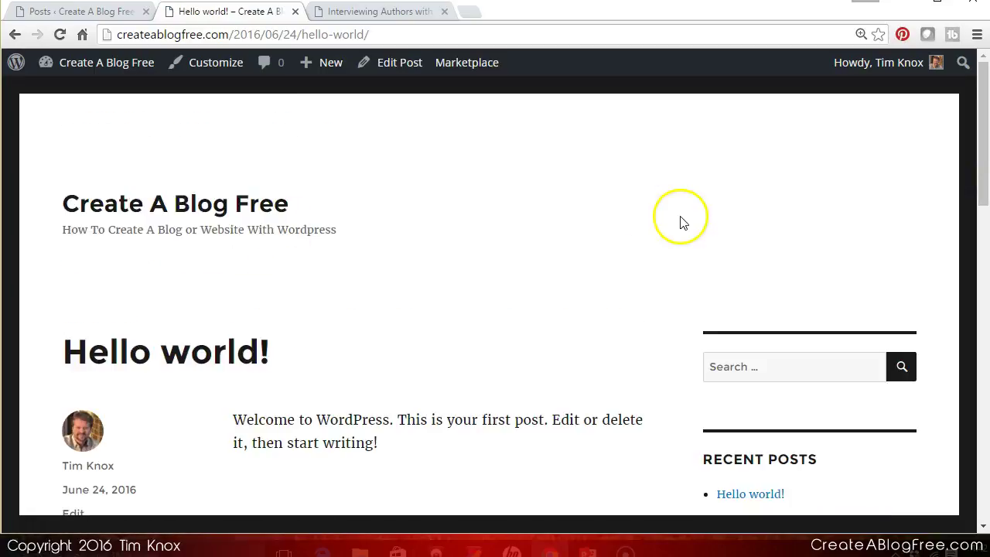
pyautogui.moveTo(983, 150)
pyautogui.mouseDown()
pyautogui.moveTo(981, 252)
pyautogui.moveTo(979, 153)
pyautogui.mouseUp()
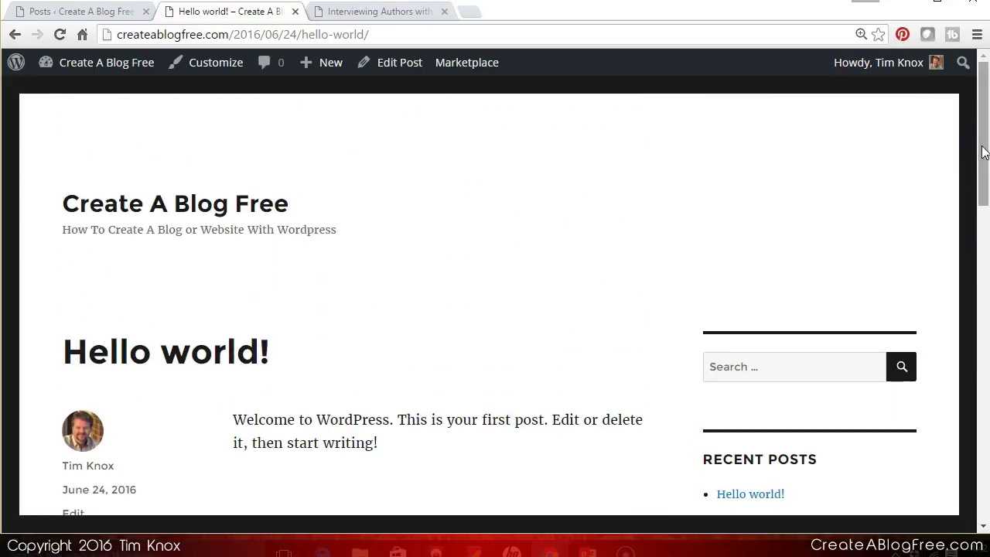
pyautogui.moveTo(981, 151); pyautogui.dragTo(984, 181)
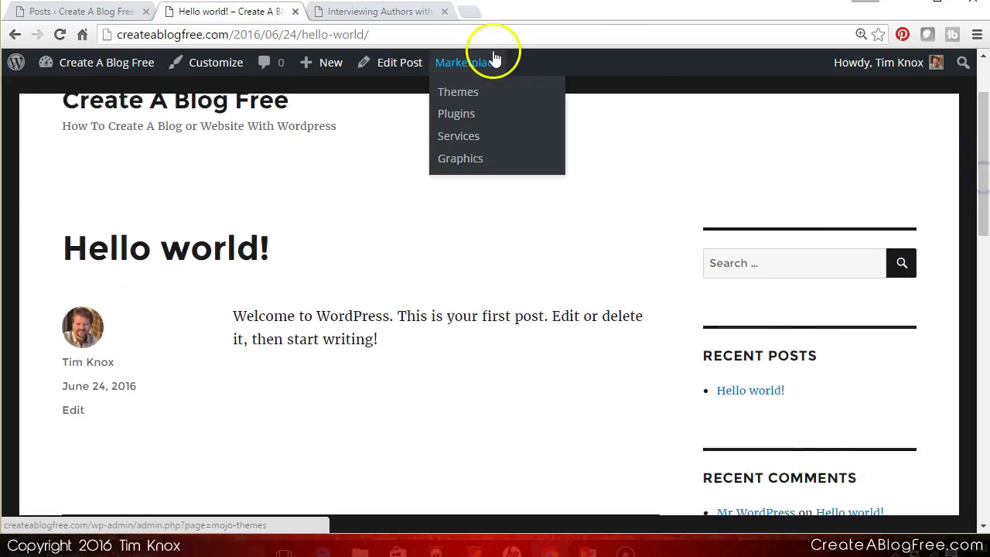
# Open the "Hello world!" post from the admin posts list for editing.
pyautogui.click(128, 16)
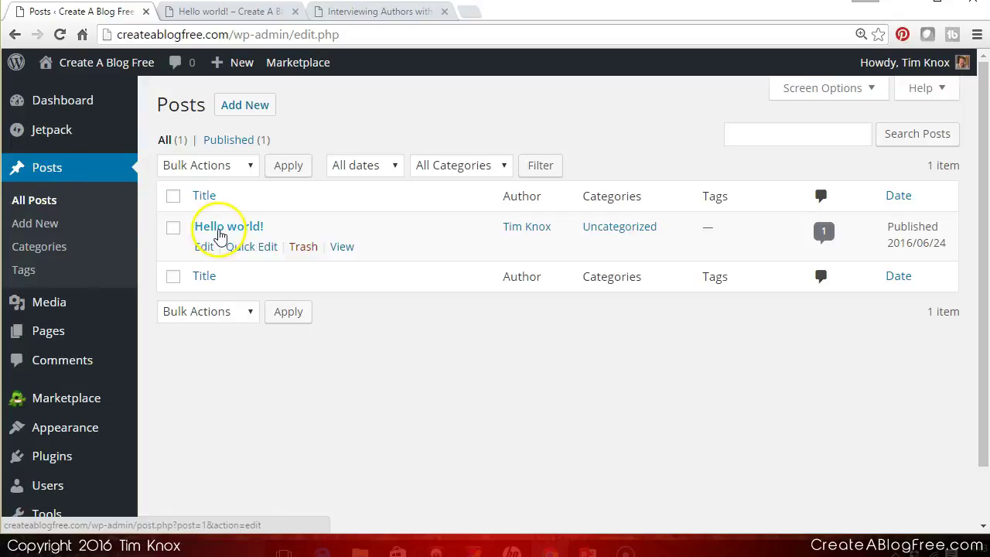
pyautogui.click(215, 234)
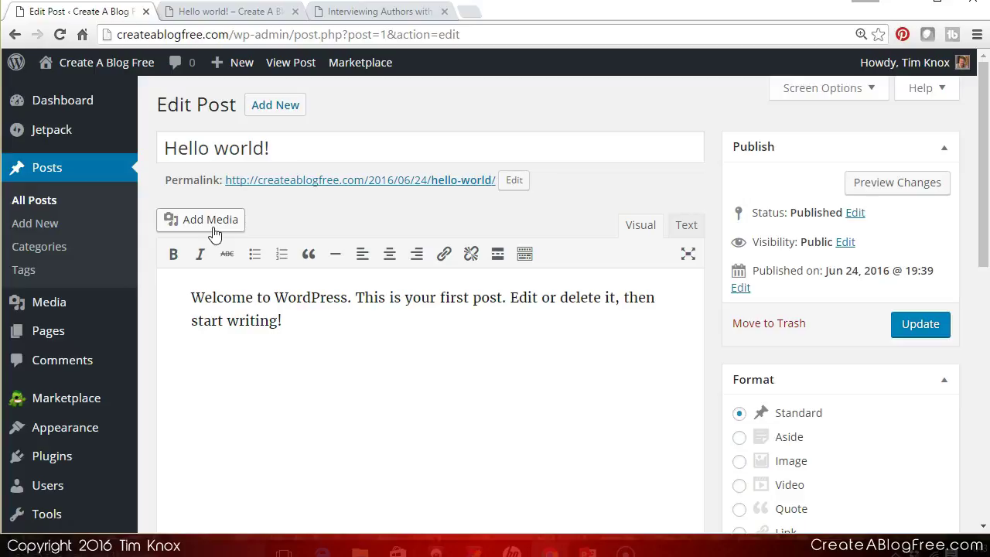
pyautogui.click(269, 147)
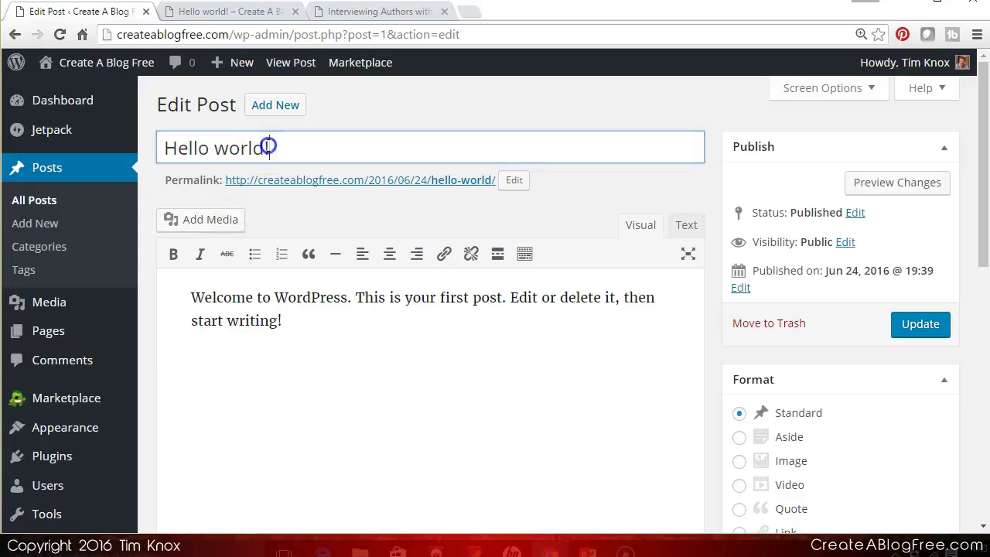
# Compare the post's title and body text in the editor with the published page.
pyautogui.click(232, 13)
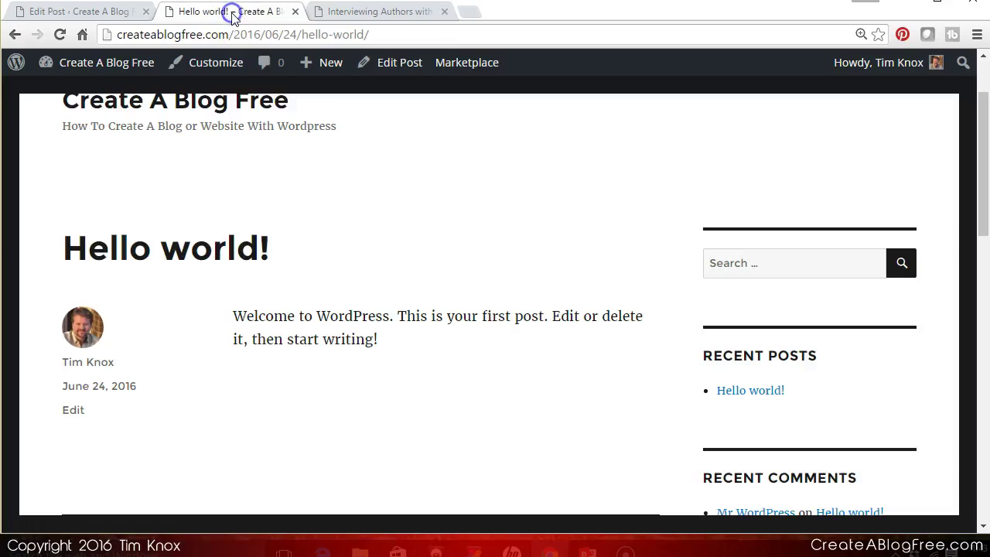
pyautogui.click(112, 13)
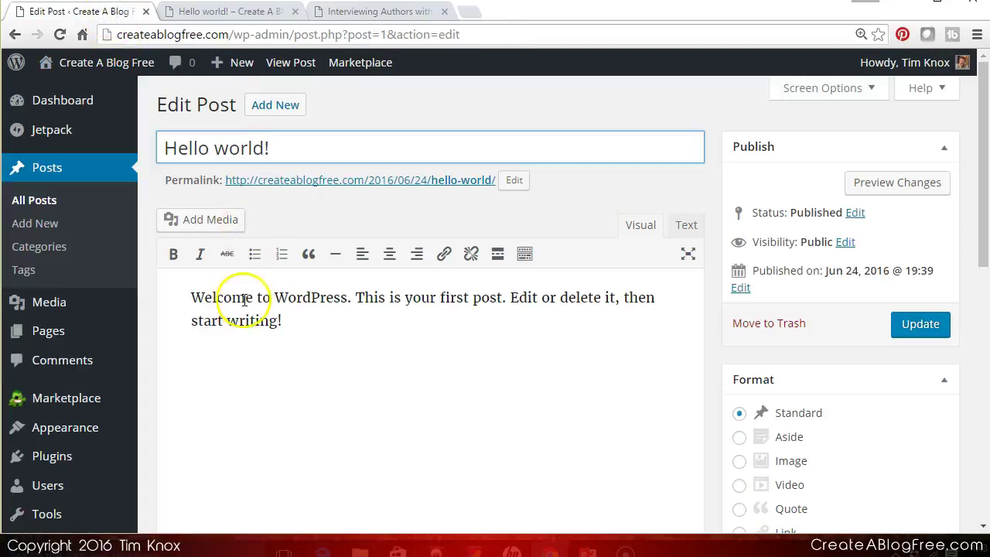
pyautogui.moveTo(192, 299); pyautogui.dragTo(296, 321)
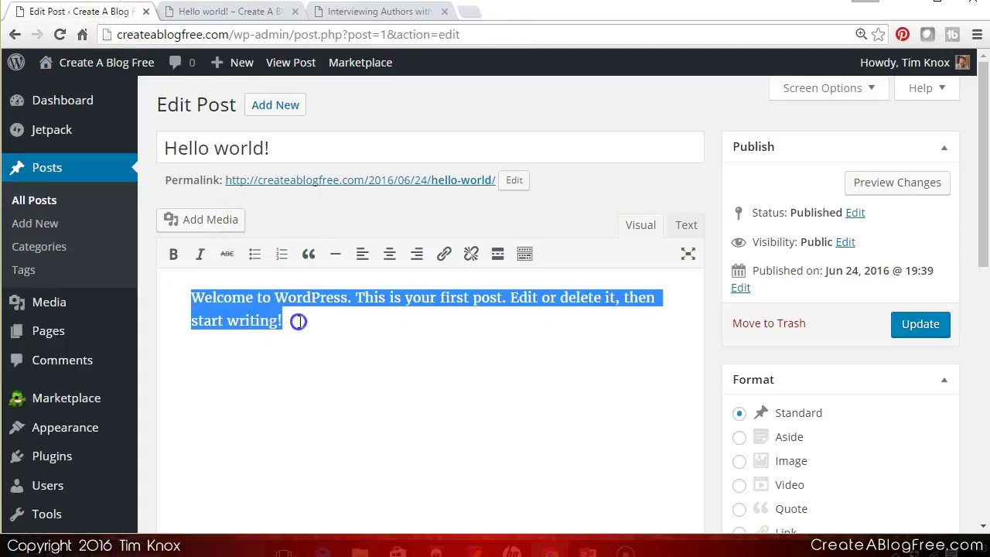
pyautogui.click(230, 13)
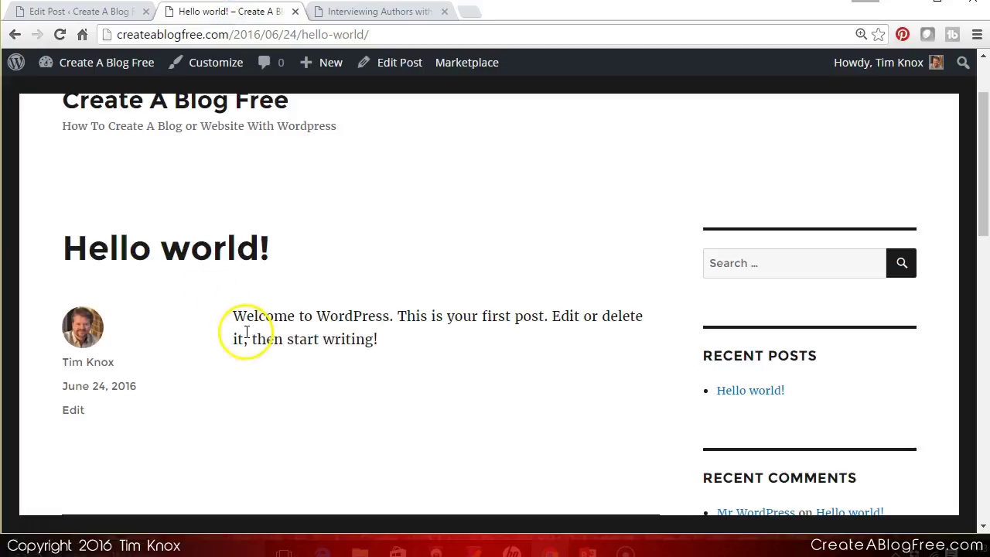
pyautogui.click(113, 14)
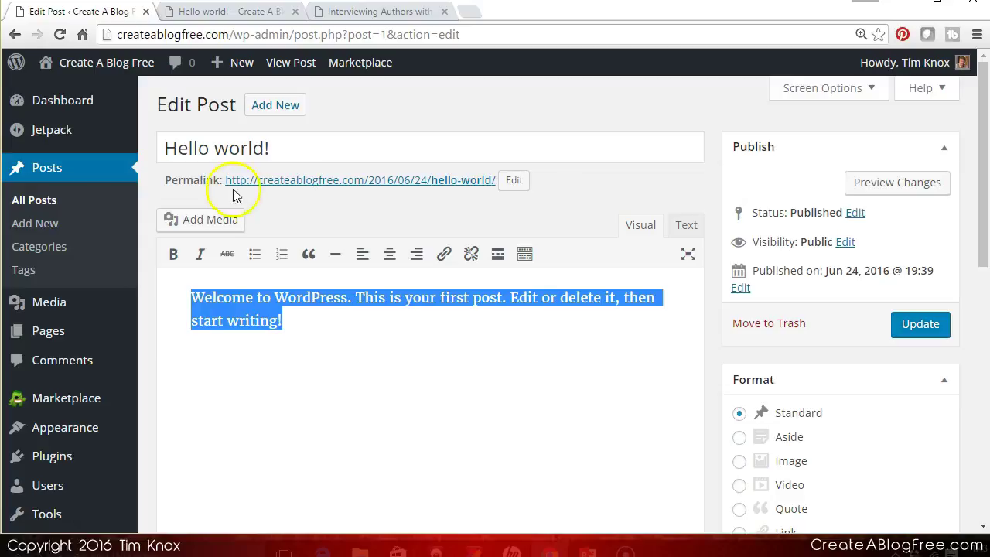
# Follow the post's permalink to view the published page, and return to the post editor.
pyautogui.click(270, 184)
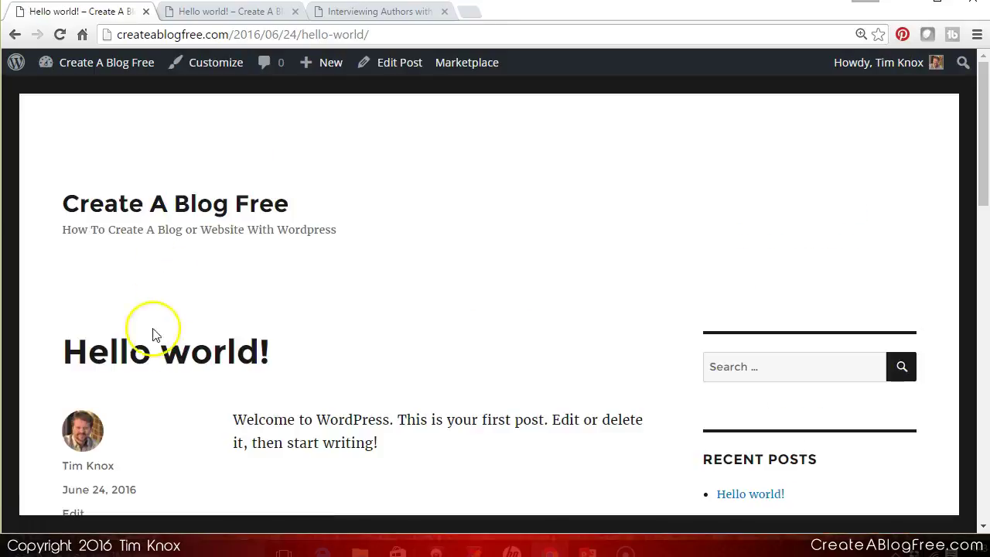
pyautogui.moveTo(22, 58)
pyautogui.click(15, 36)
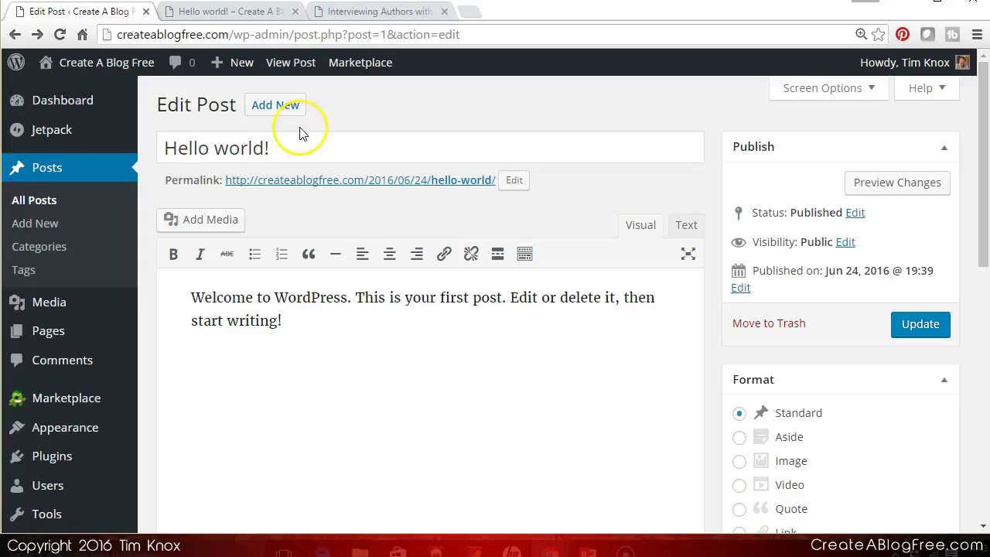
# Open the post's permalink slug for editing and accept it as hello-world.
pyautogui.click(273, 152)
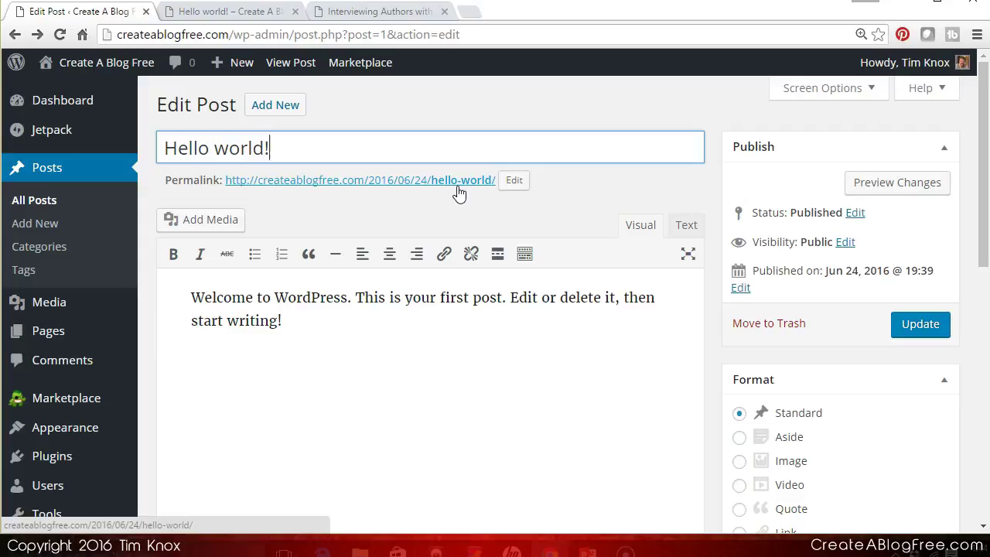
pyautogui.click(514, 181)
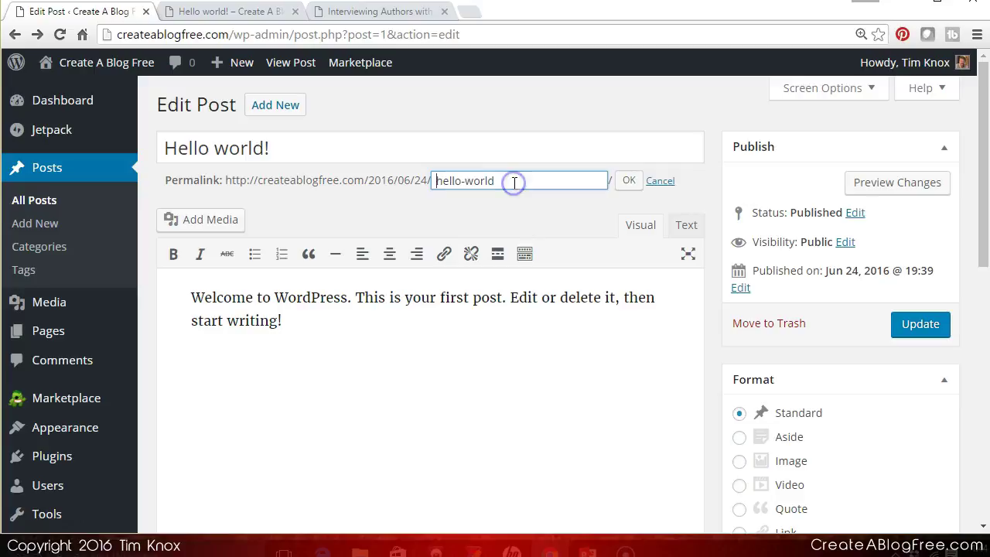
pyautogui.click(438, 180)
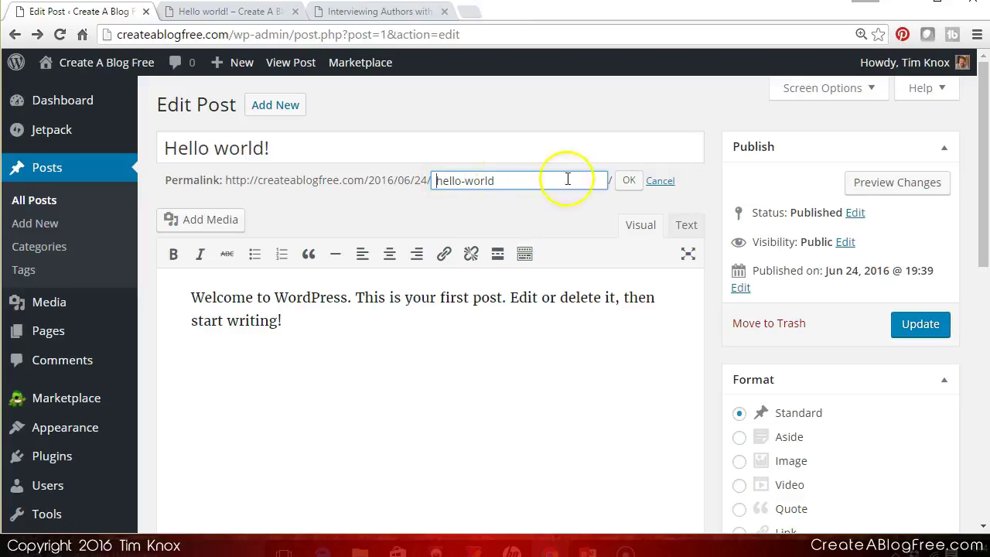
pyautogui.click(629, 180)
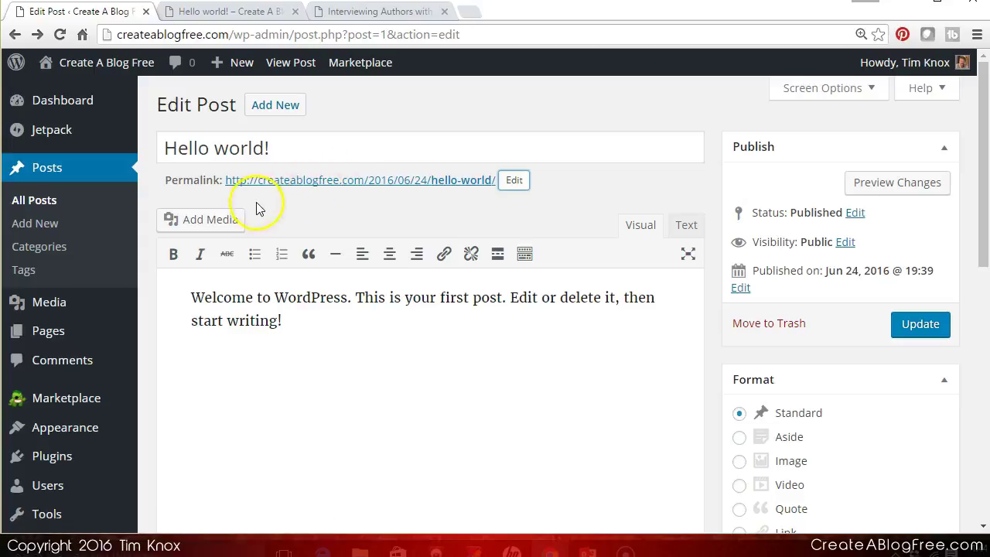
# Replace the post's title with "This Is Our First Post".
pyautogui.click(240, 12)
pyautogui.click(100, 11)
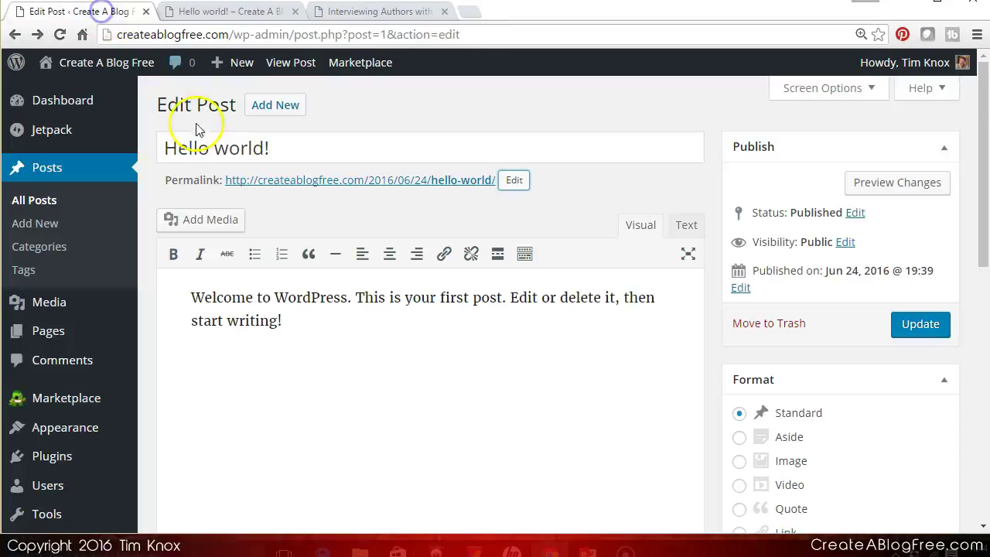
pyautogui.moveTo(169, 148); pyautogui.dragTo(292, 160)
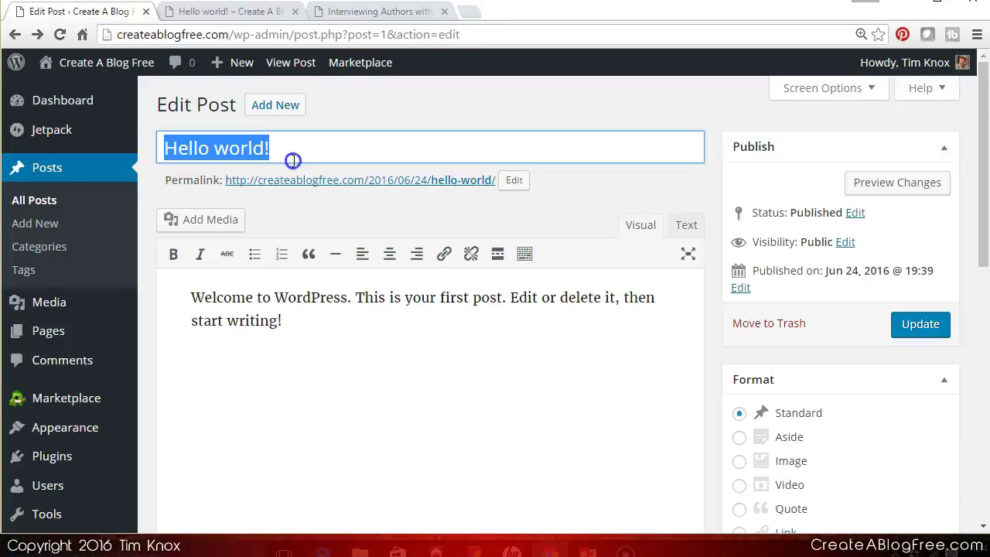
pyautogui.write('This ')
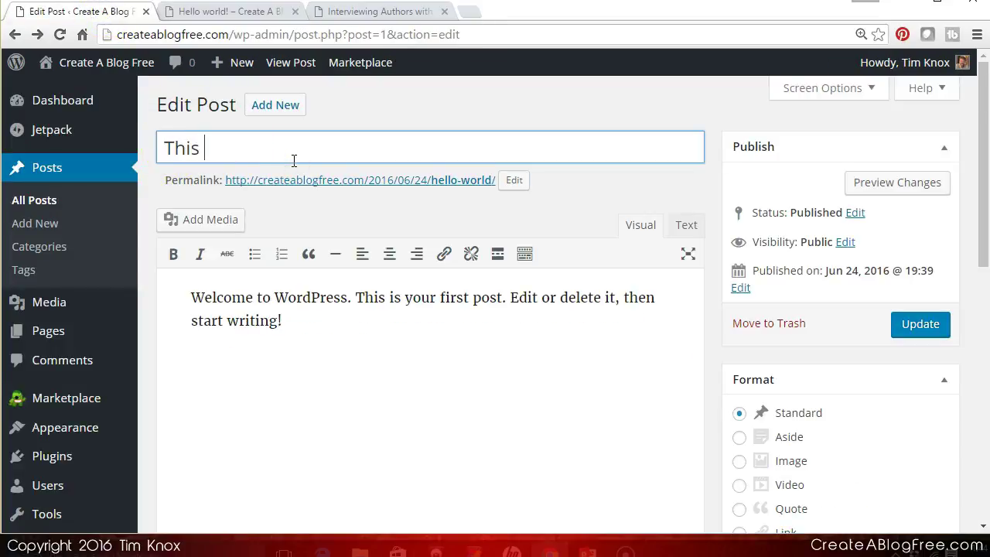
pyautogui.write('Is Our First Post')
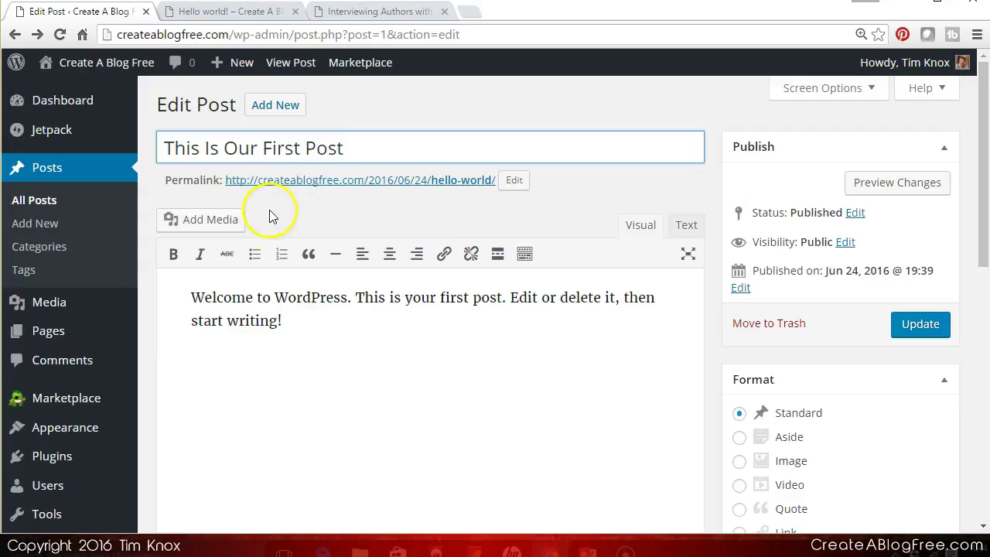
pyautogui.click(302, 325)
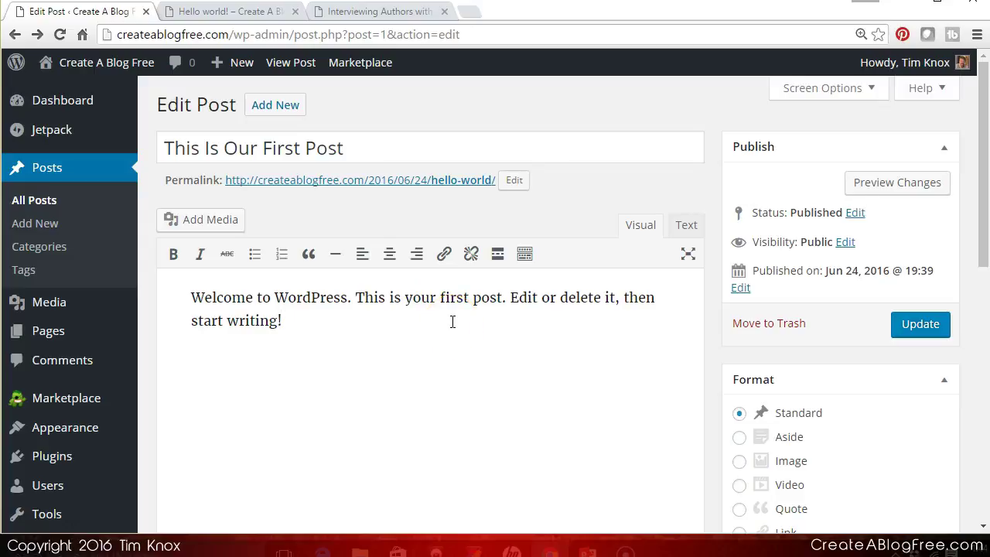
# Preview the post's changes and check the new title on the preview page.
pyautogui.click(883, 188)
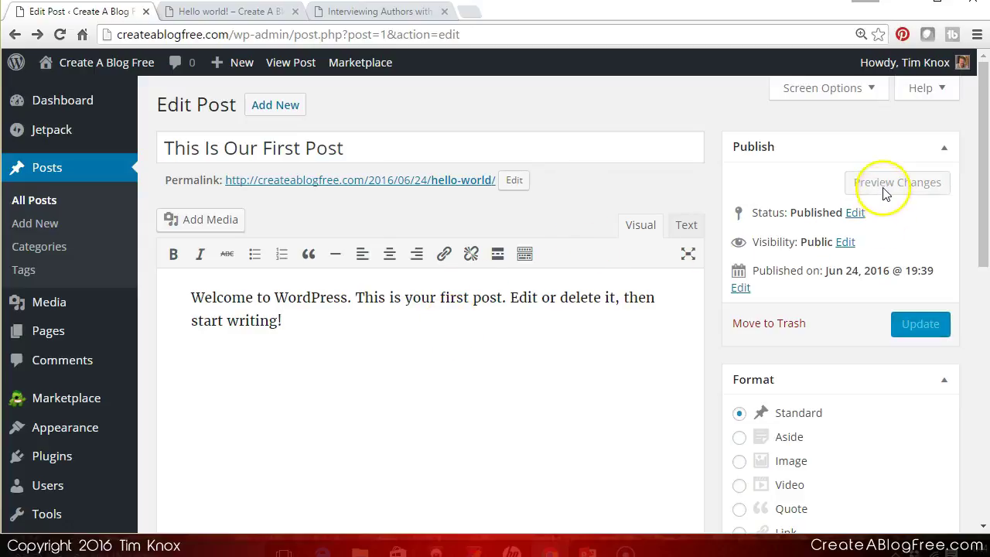
pyautogui.click(368, 140)
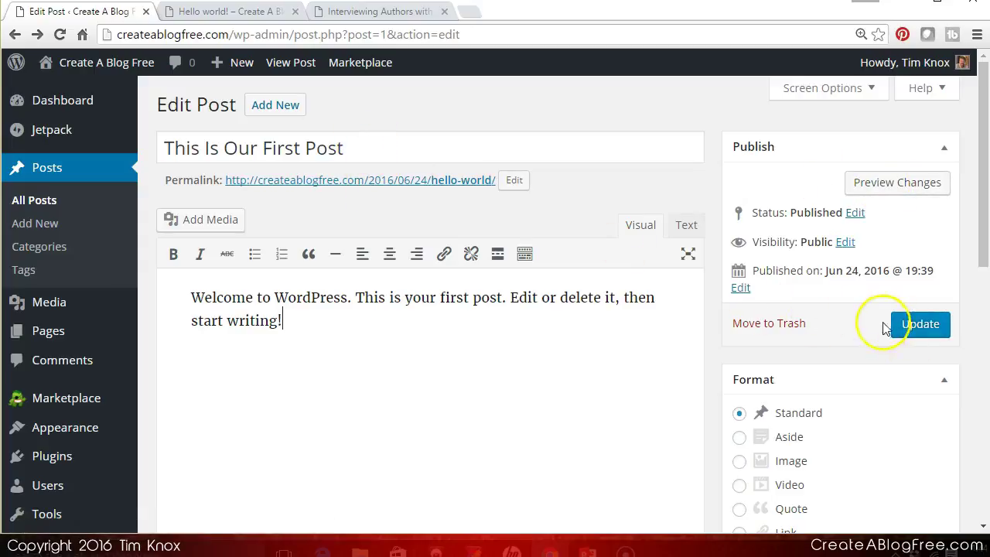
pyautogui.click(883, 189)
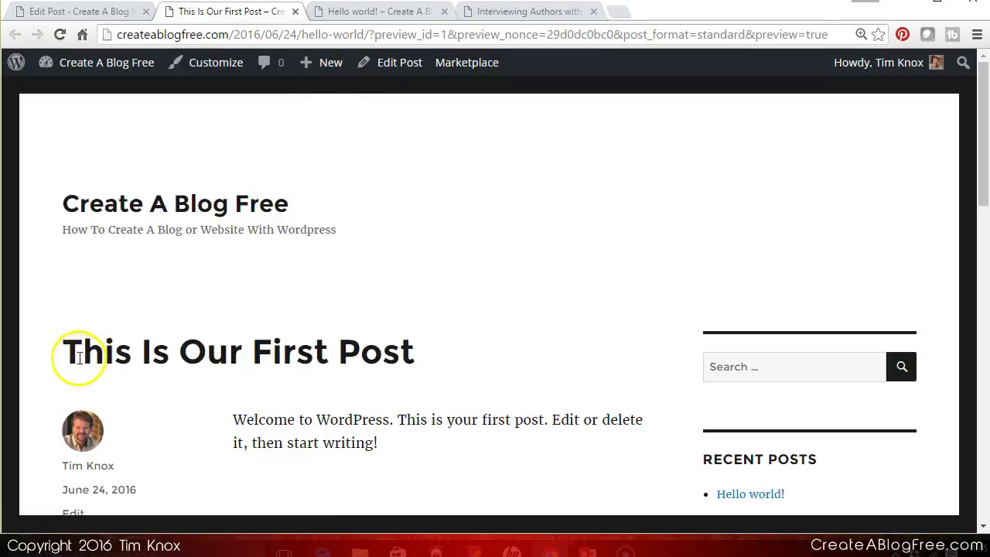
pyautogui.moveTo(70, 355); pyautogui.dragTo(410, 349)
pyautogui.click(412, 349)
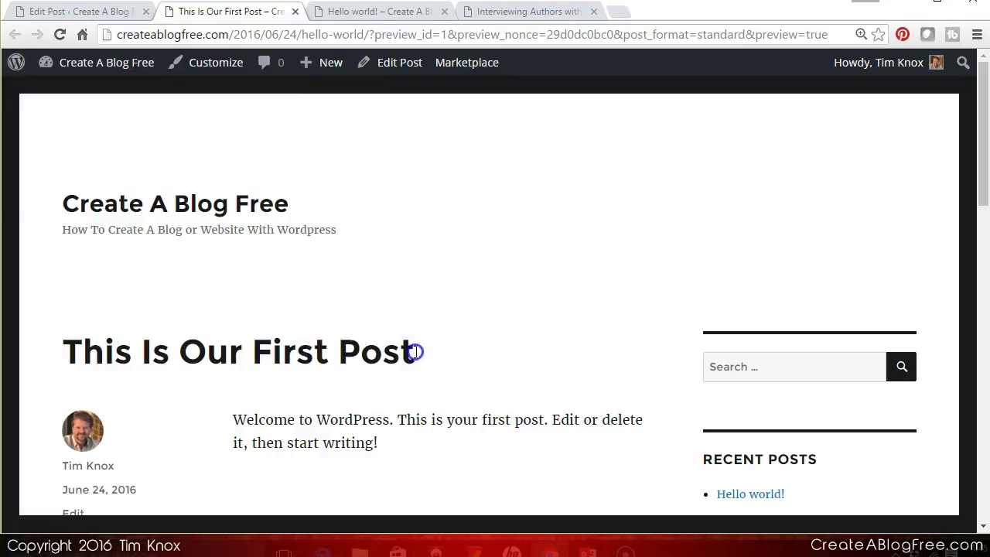
# Update the published post from the editor and reload its live page.
pyautogui.click(81, 12)
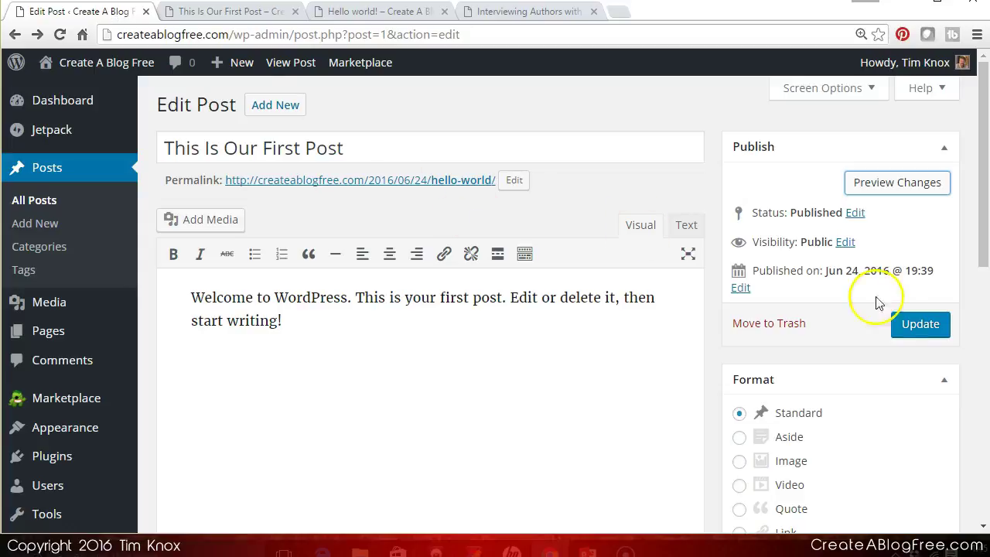
pyautogui.click(915, 327)
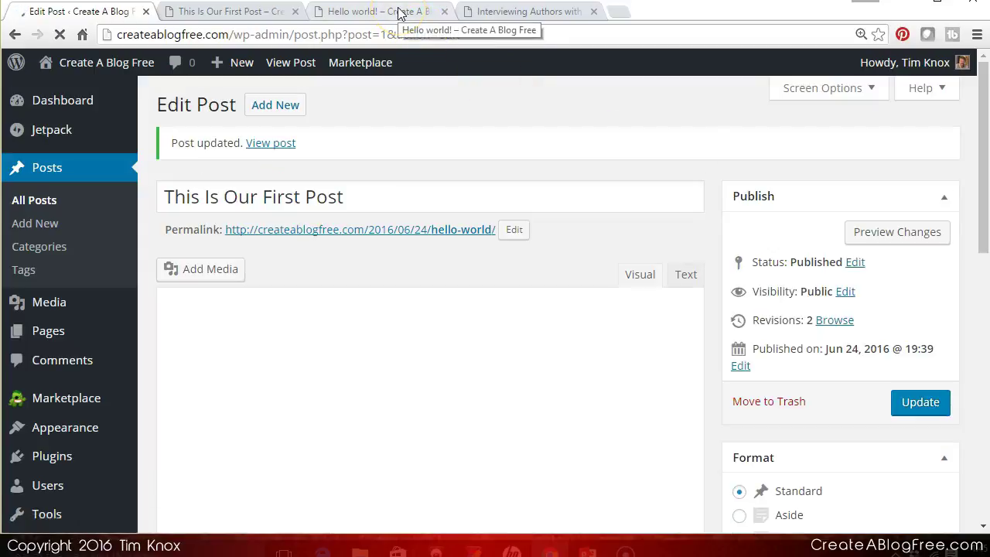
pyautogui.click(398, 12)
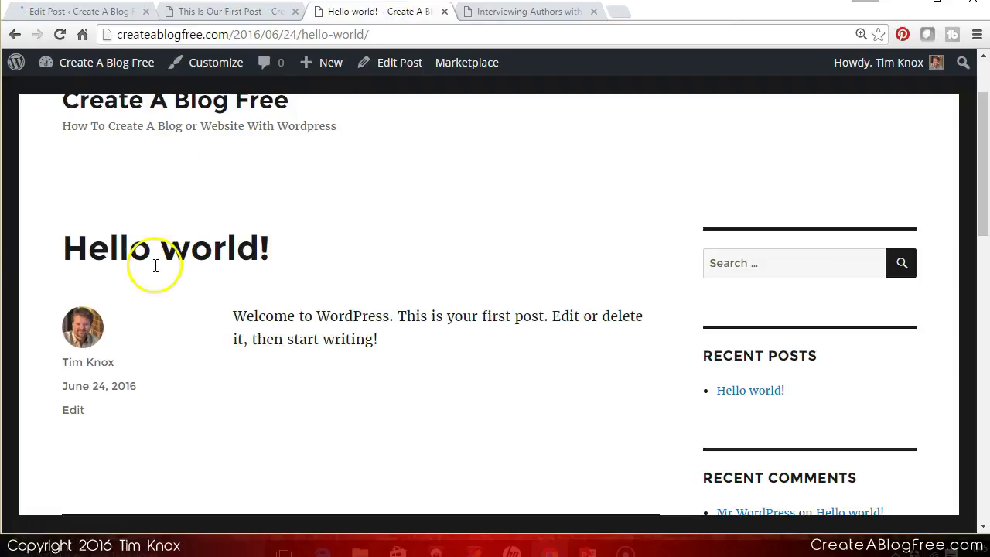
pyautogui.click(65, 35)
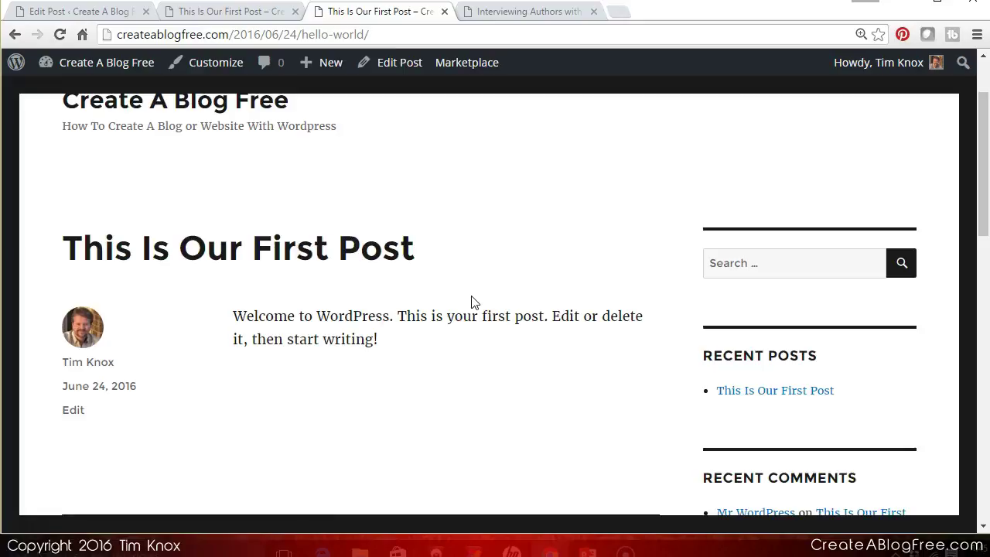
# Return to the post editor and add two more copies of the welcome text to the end of the post's paragraph.
pyautogui.click(99, 12)
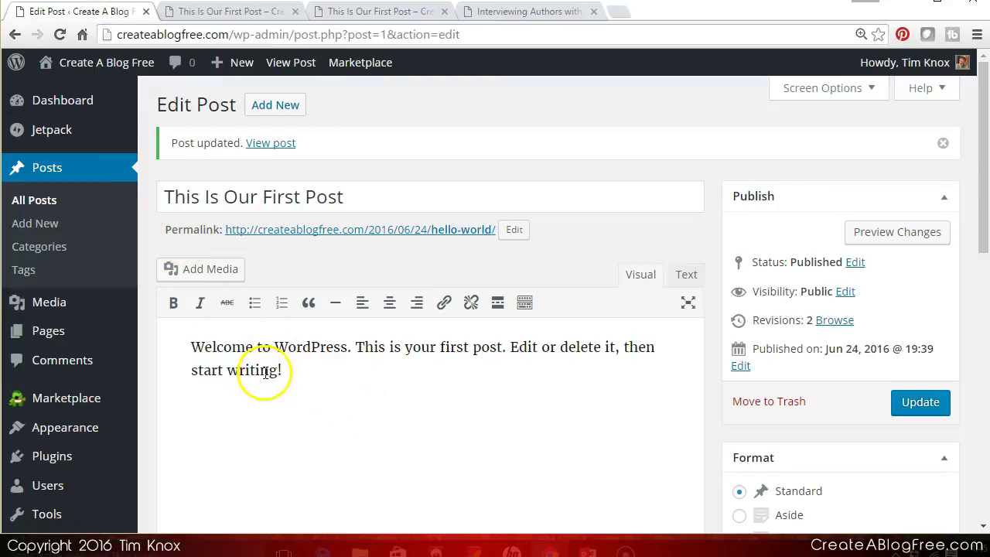
pyautogui.moveTo(302, 376)
pyautogui.mouseDown()
pyautogui.moveTo(205, 347)
pyautogui.moveTo(308, 373)
pyautogui.mouseUp()
pyautogui.hotkey('ctrl', 'c')
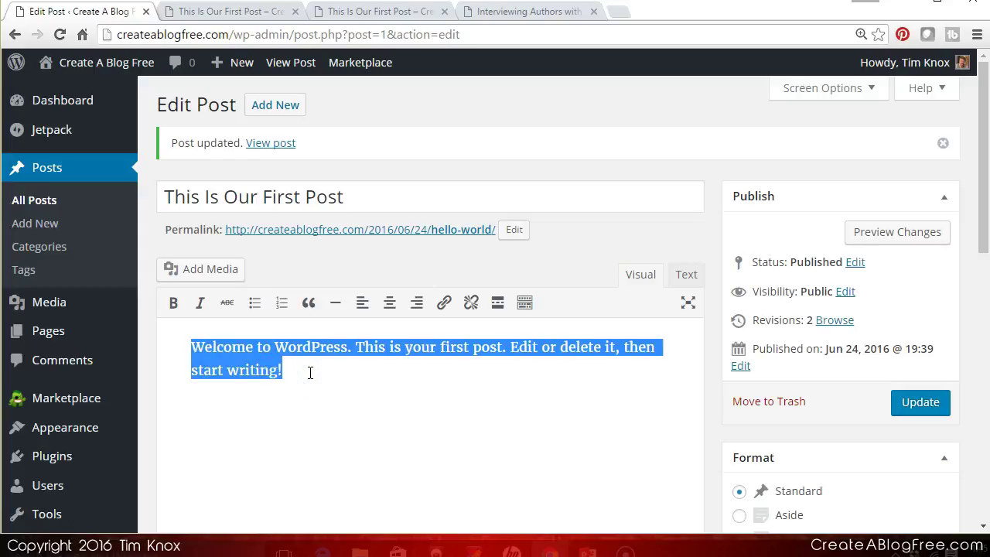
pyautogui.click(309, 372)
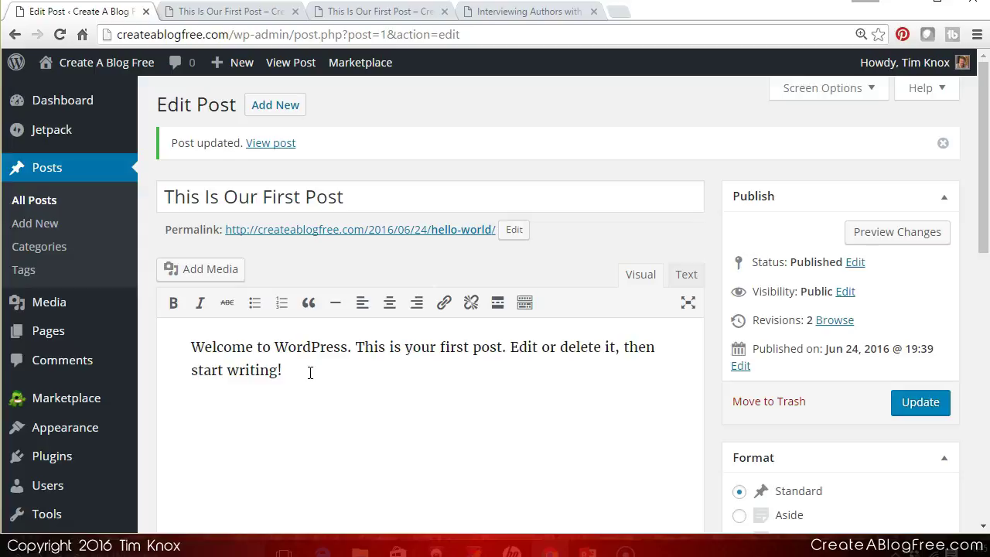
pyautogui.hotkey('ctrl', 'v')
pyautogui.hotkey('ctrl', 'v')
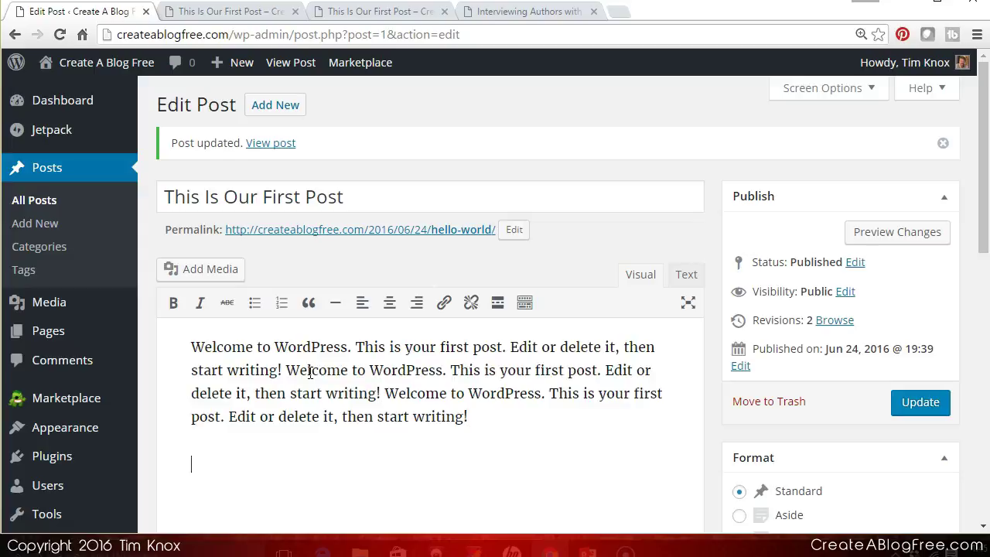
pyautogui.press('Return')
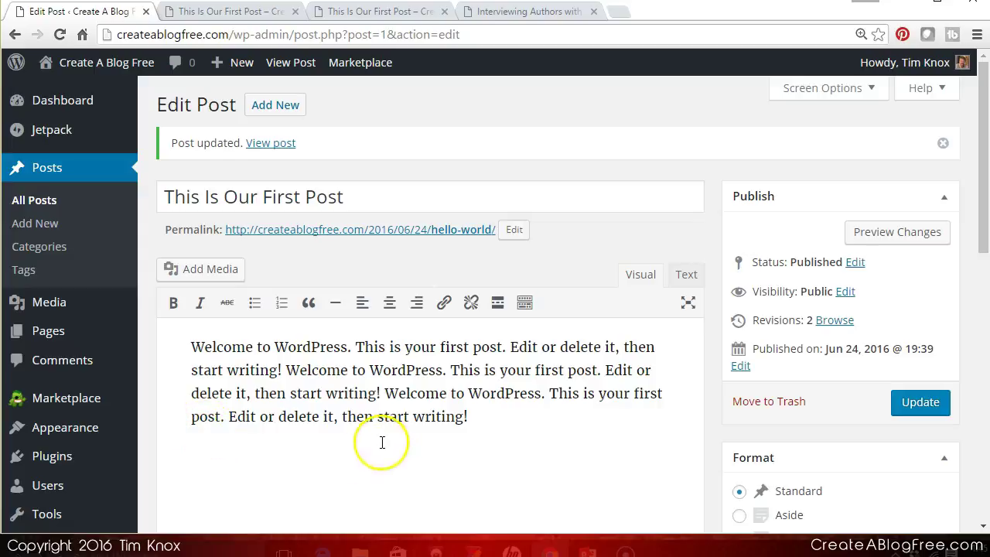
# Make the opening words "Welcome to WordPress" bold, trying italic on them and removing it again.
pyautogui.moveTo(194, 347); pyautogui.dragTo(351, 349)
pyautogui.click(174, 303)
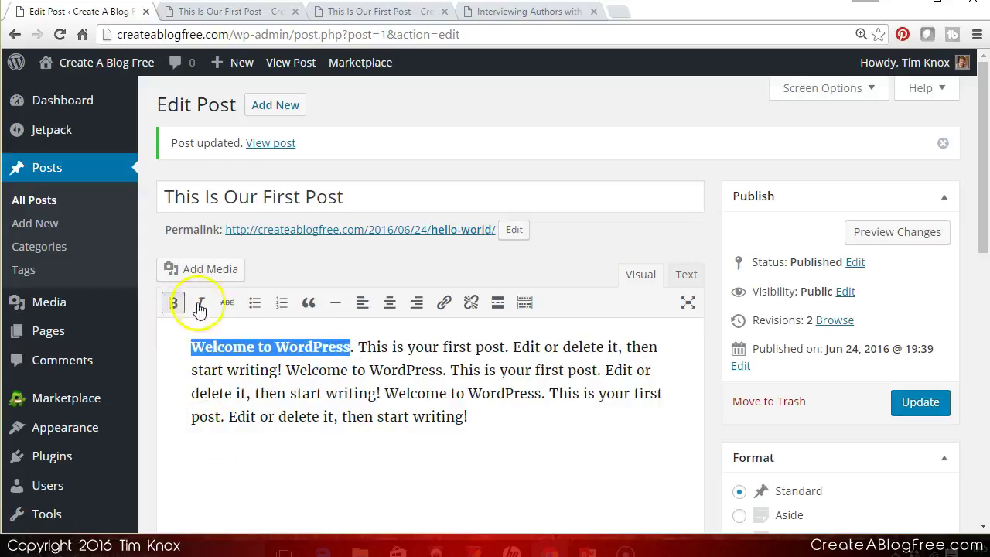
pyautogui.click(200, 304)
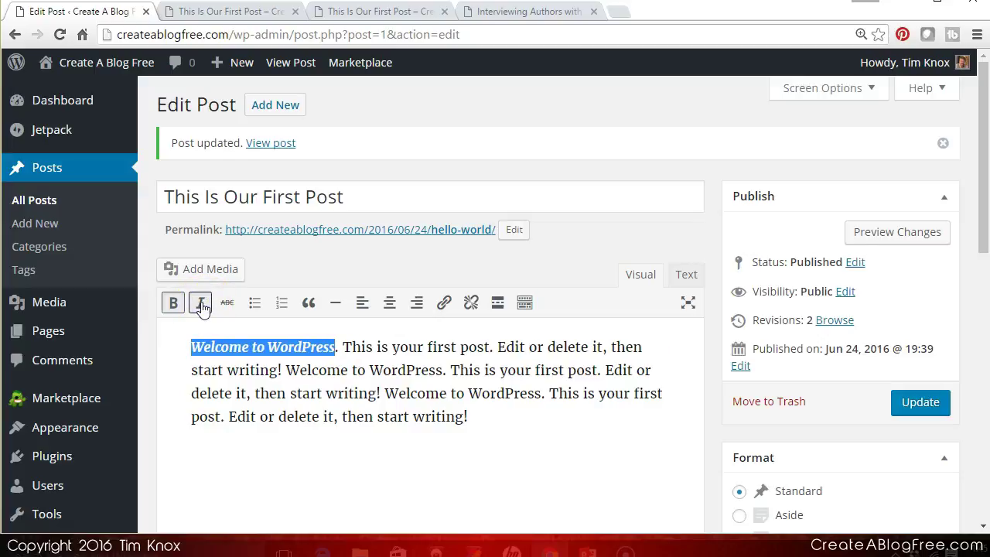
pyautogui.click(200, 304)
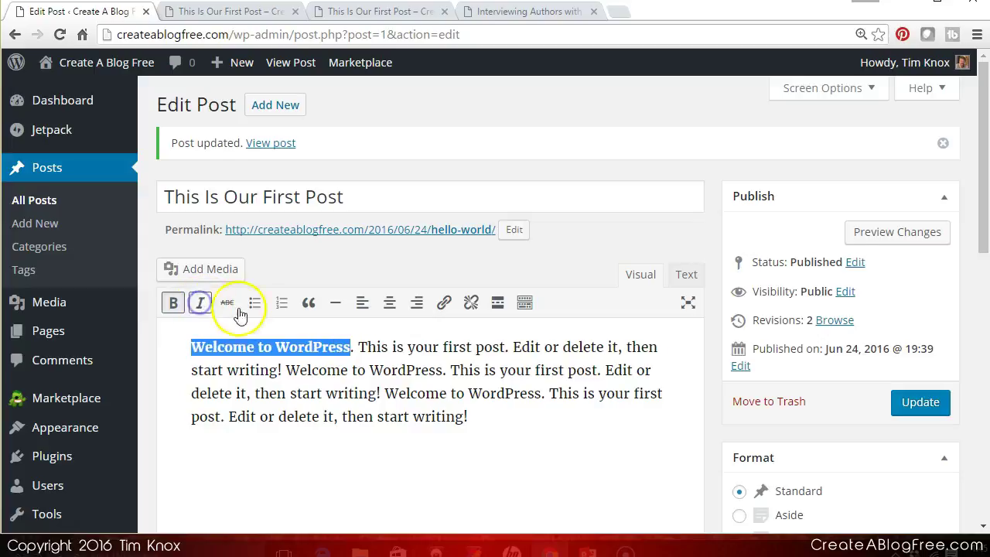
# Try a bulleted list with the item "Lists1" below the first paragraph and delete the list again.
pyautogui.click(479, 417)
pyautogui.press('Return')
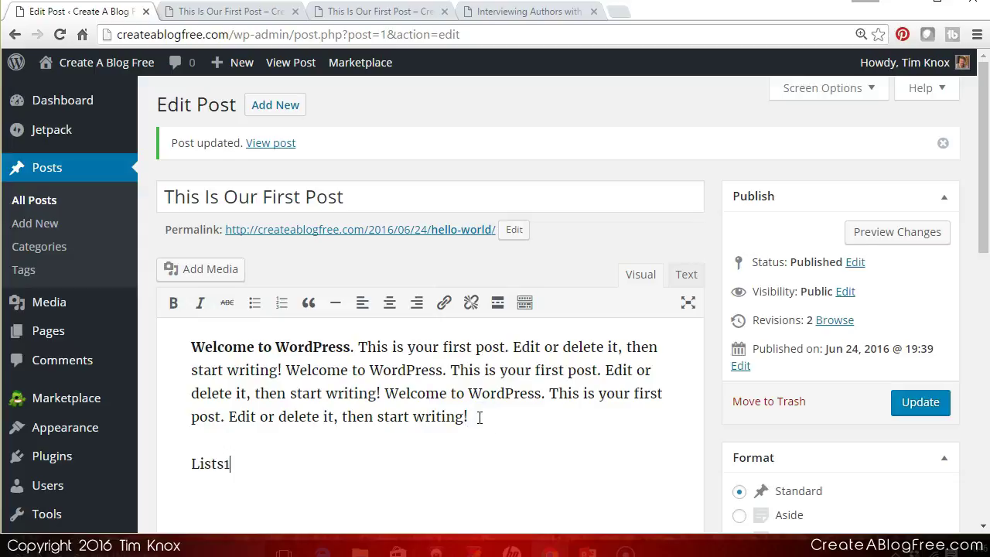
pyautogui.write('Lists1')
pyautogui.click(189, 464)
pyautogui.click(253, 304)
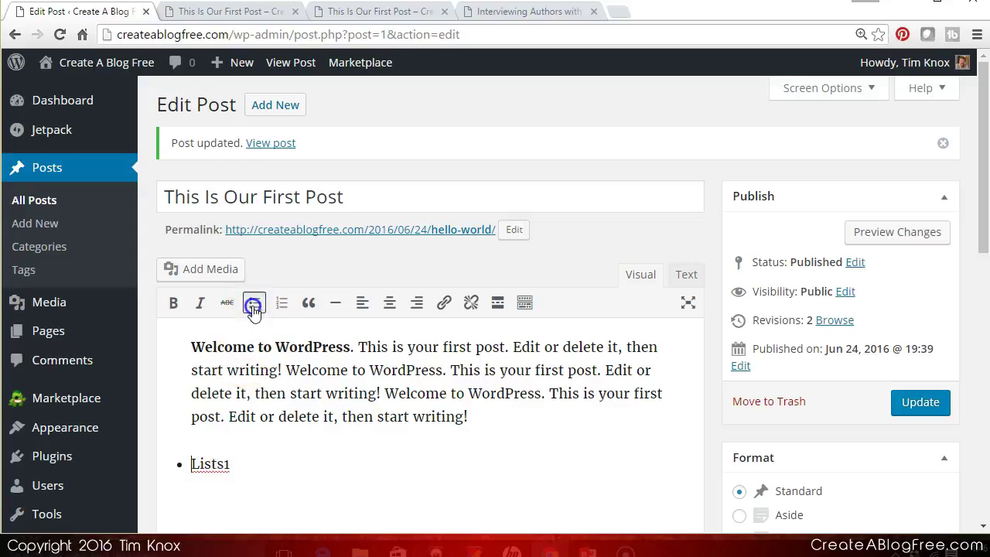
pyautogui.click(236, 463)
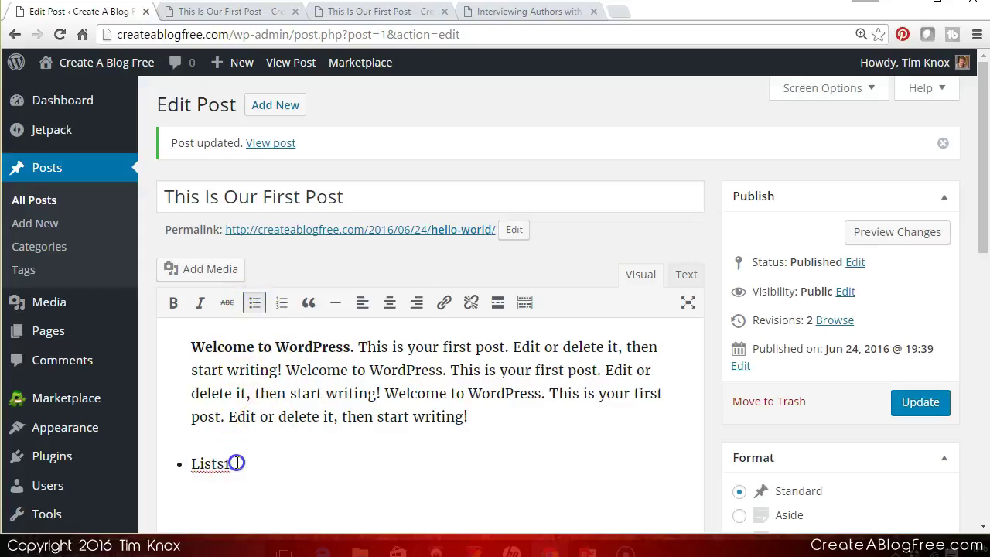
pyautogui.press('Return')
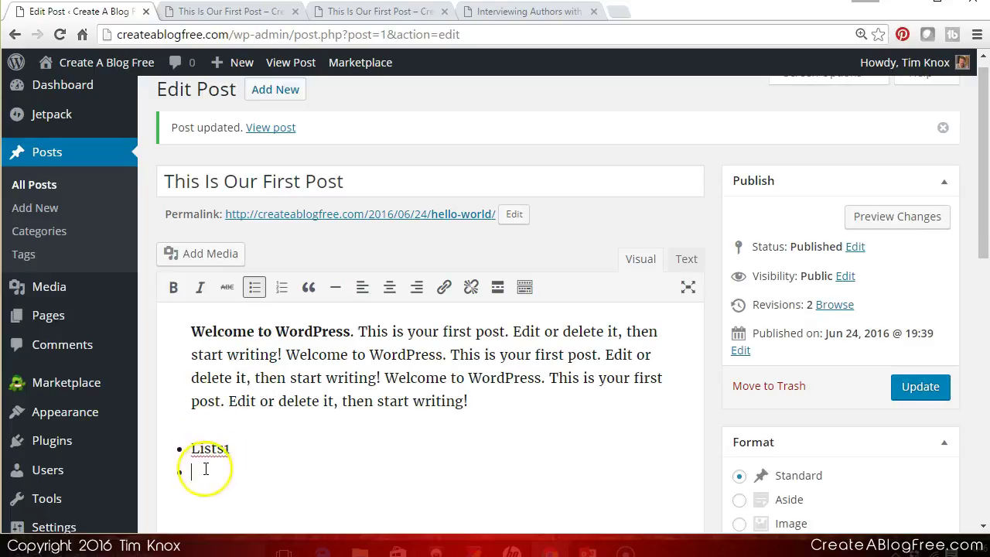
pyautogui.doubleClick(180, 442)
pyautogui.press('BackSpace')
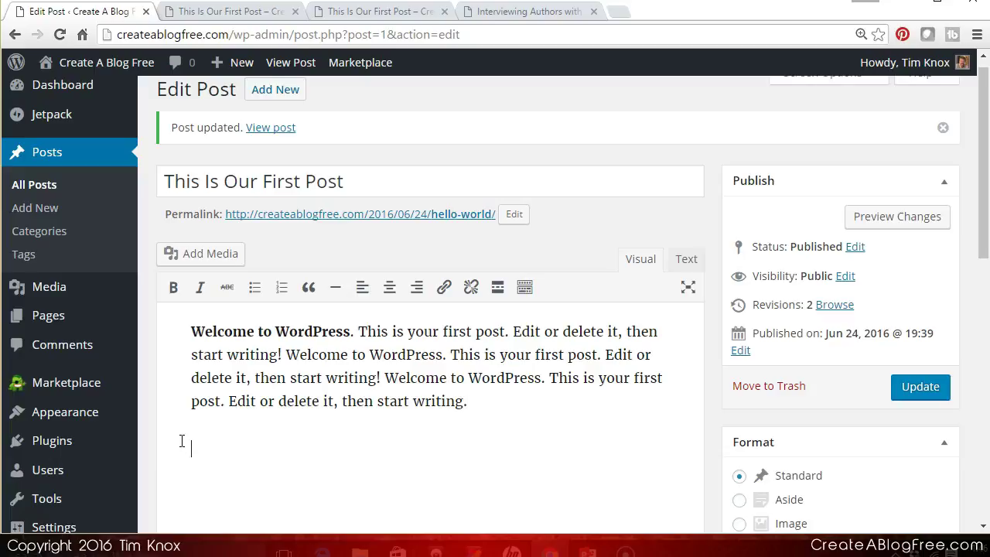
# Add three paragraphs repeating "Welcome to WordPress. This is your first post. Edit or delete it, then start writing!", the middle one containing it twice.
pyautogui.write('Welcome to WordPress. This is your first post. Edit or delete it, then start writing!')
pyautogui.press('Return')
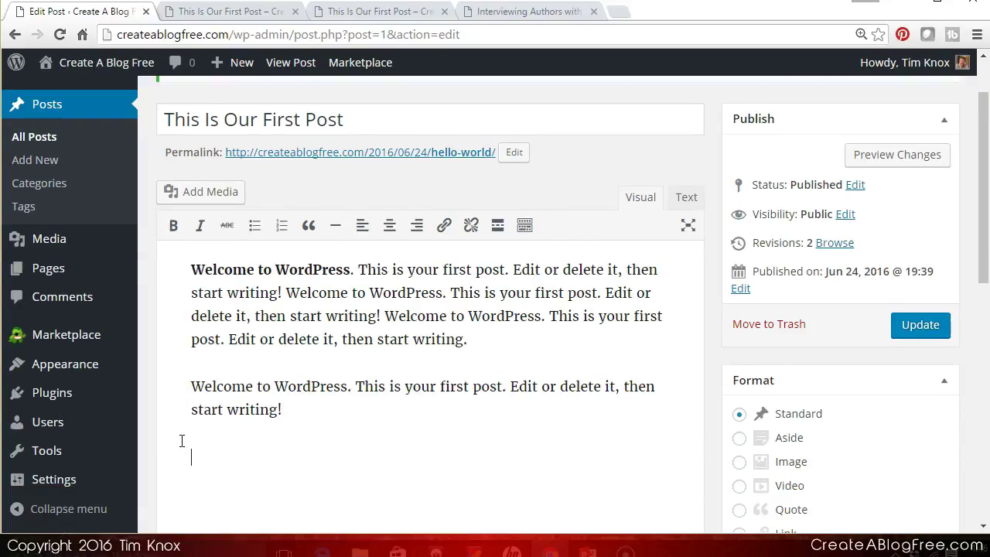
pyautogui.write('Welcome to WordPress. This is your first post. Edit or delete it, then start writing!')
pyautogui.write('Welcome to WordPress. This is your first post. Edit or delete it, then start writing!')
pyautogui.press('Return')
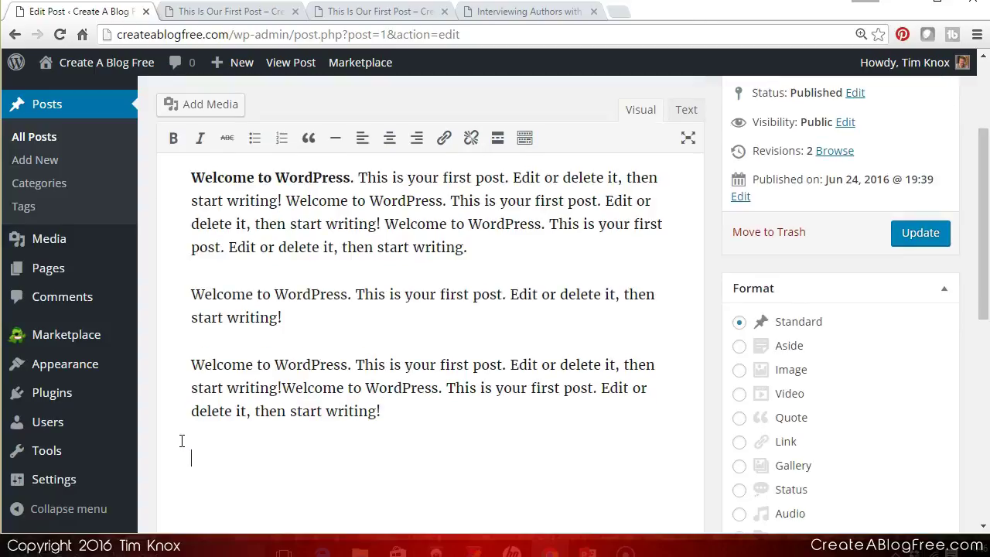
pyautogui.write('Welcome to WordPress. This is your first post. Edit or delete it, then start writing!')
pyautogui.click(283, 364)
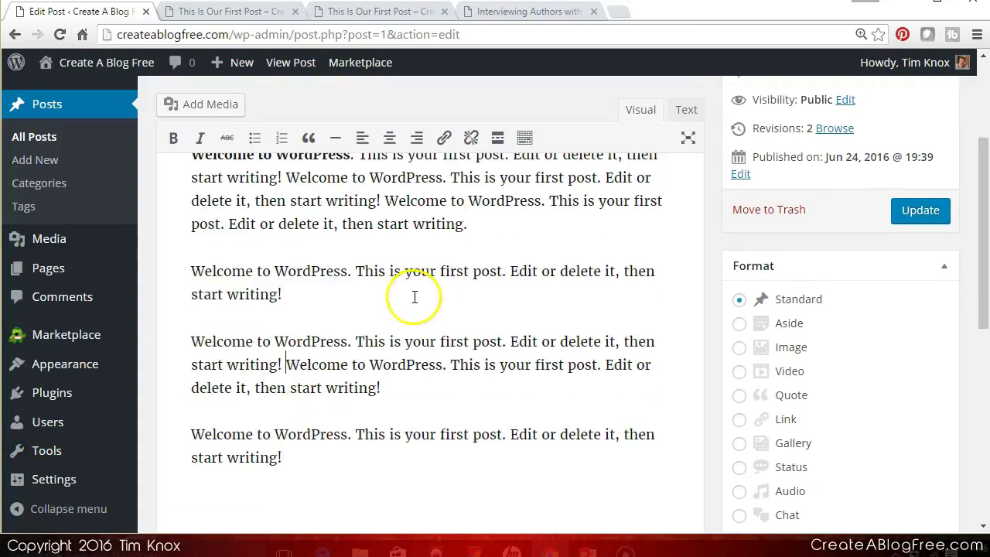
# Preview the post's changes and check the bold opening and added paragraphs on the preview page.
pyautogui.moveTo(981, 155); pyautogui.dragTo(984, 72)
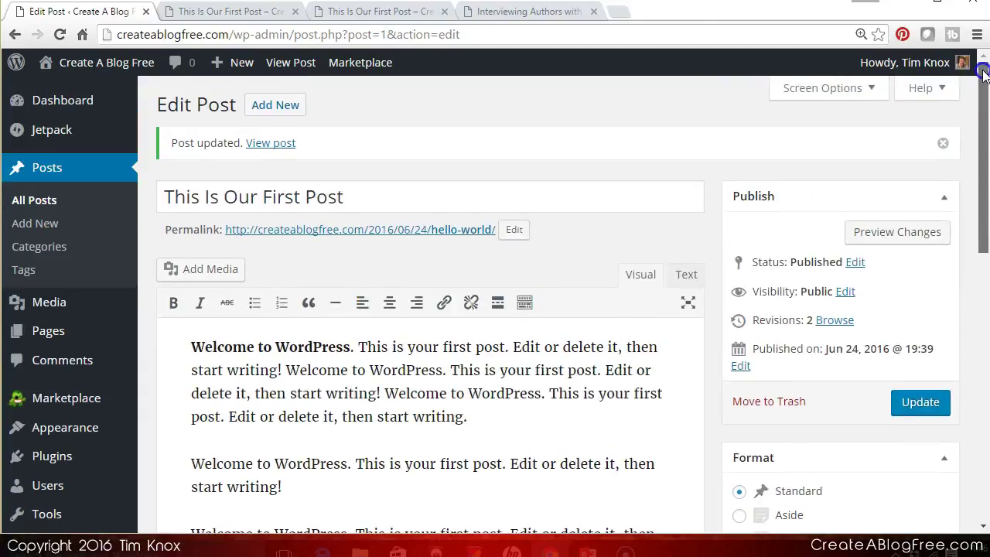
pyautogui.click(887, 241)
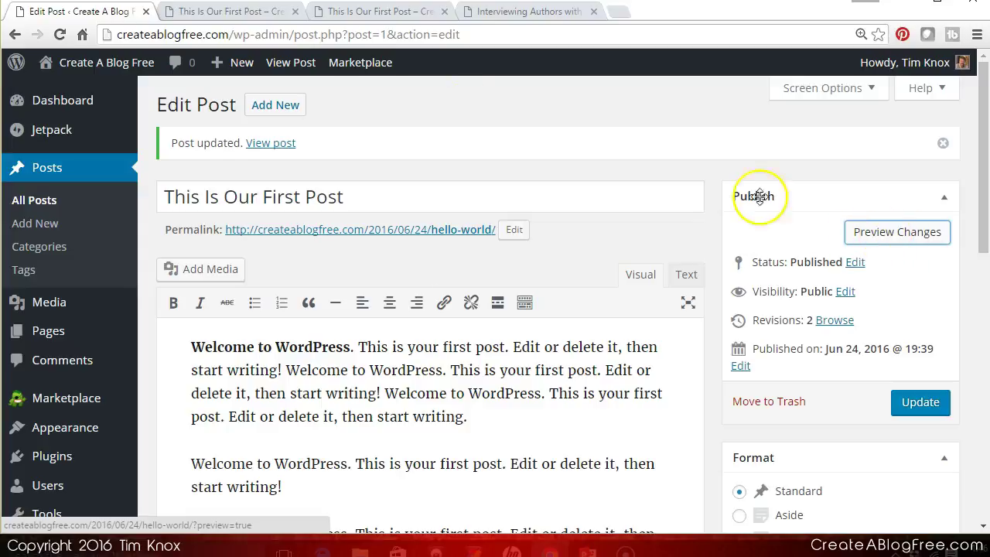
pyautogui.click(235, 14)
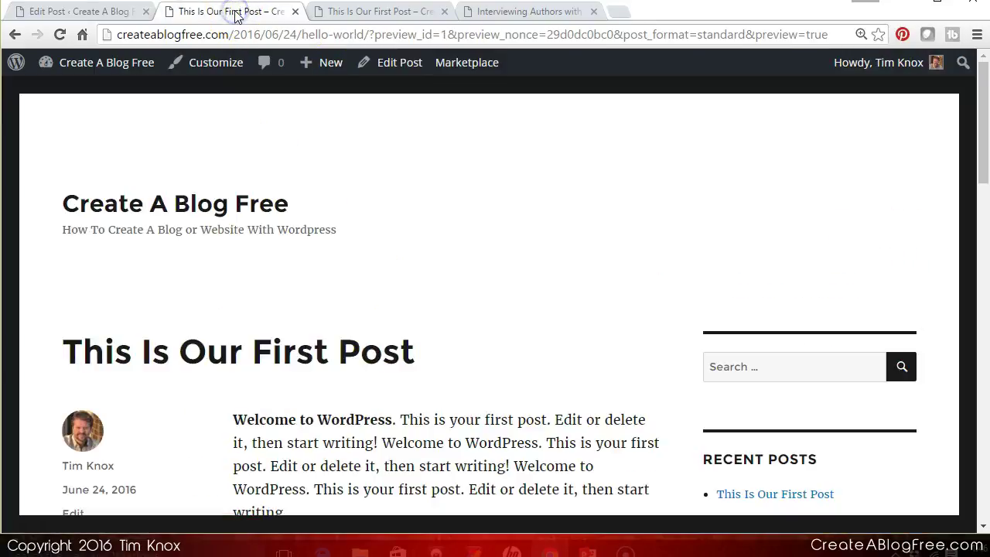
pyautogui.moveTo(985, 132); pyautogui.dragTo(979, 88)
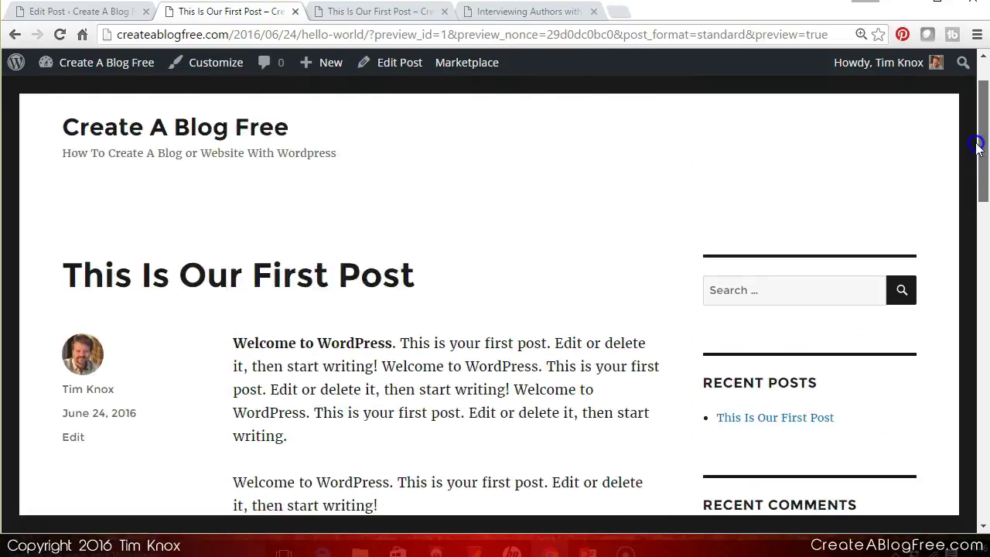
# Back in the editor, italicize the rest of the first paragraph after the bold "Welcome to WordPress.".
pyautogui.click(111, 11)
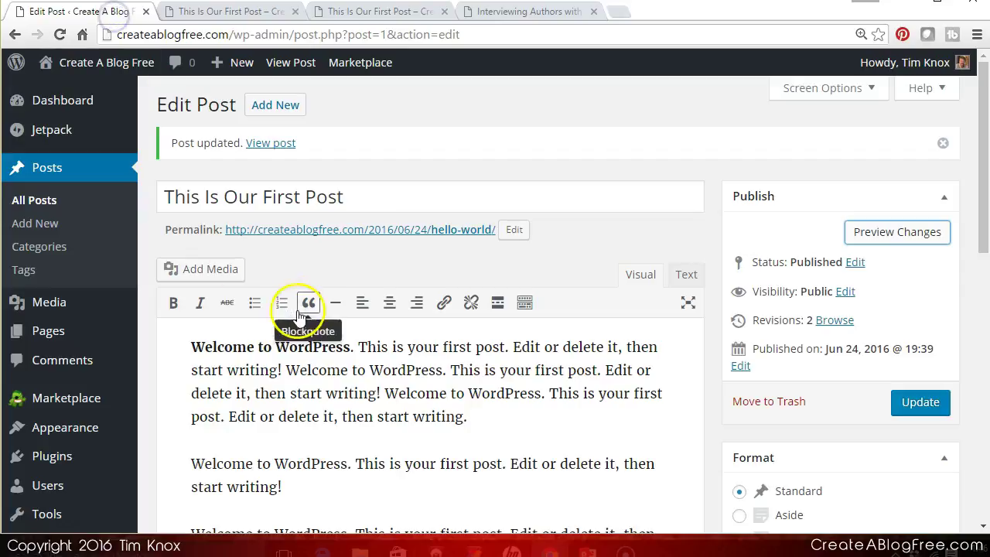
pyautogui.click(406, 385)
pyautogui.moveTo(367, 348); pyautogui.dragTo(468, 416)
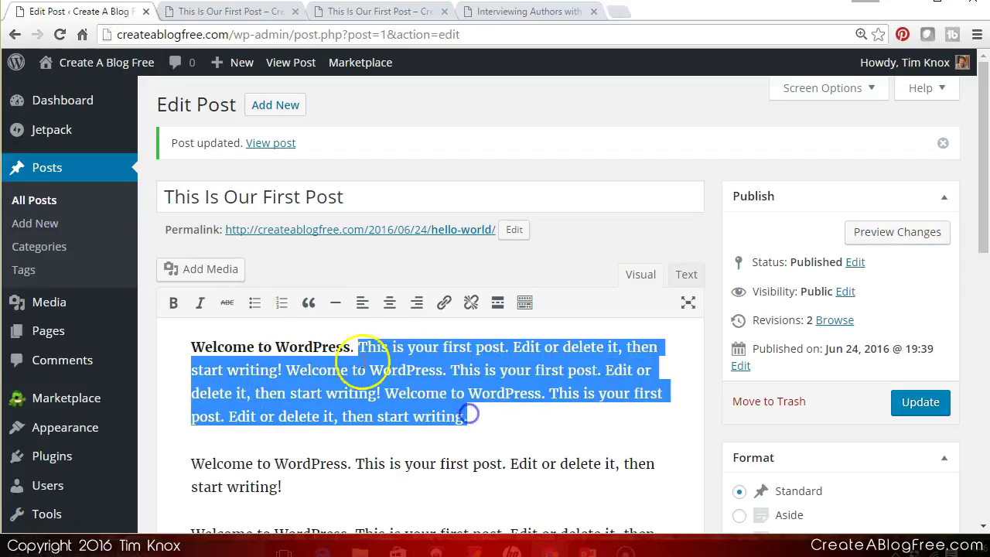
pyautogui.click(200, 302)
# Split the italic text into its own paragraph below "Welcome to WordPress." and format it as a blockquote.
pyautogui.click(360, 348)
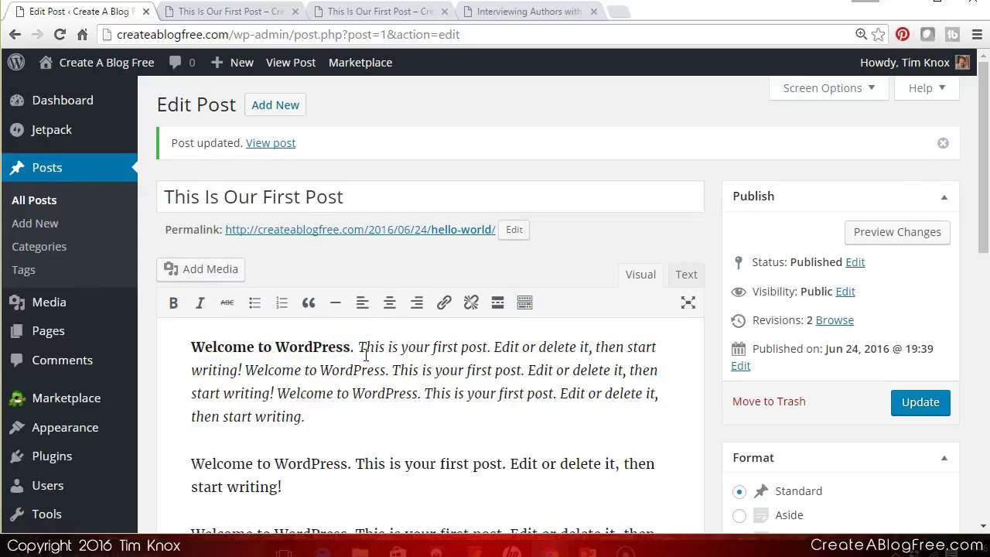
pyautogui.press('Return')
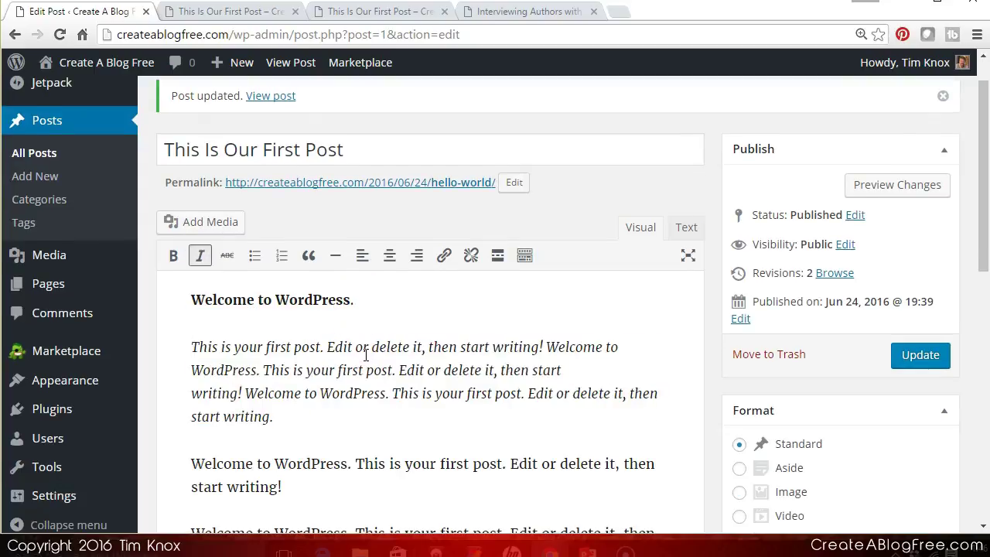
pyautogui.click(309, 257)
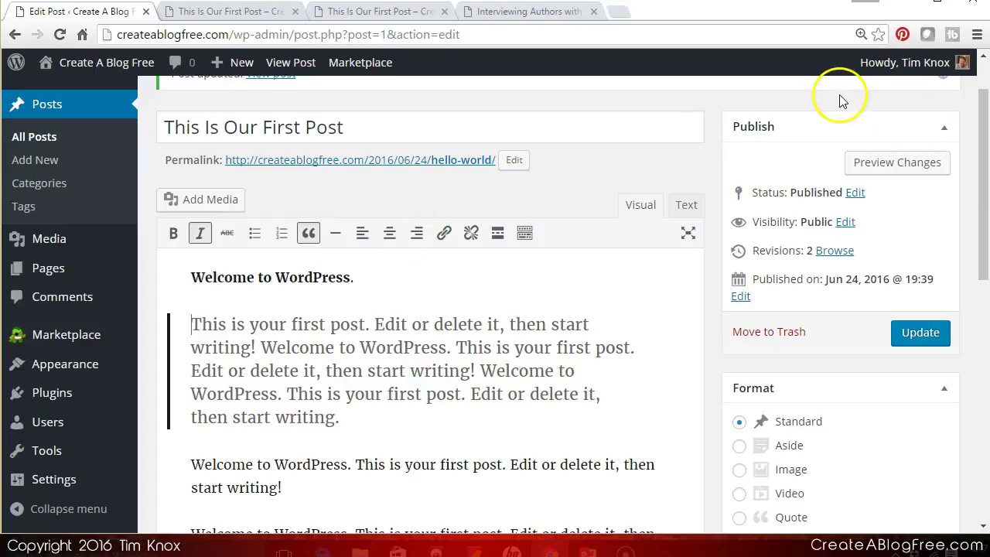
# Preview the post's changes and check how the blockquote looks on the preview page.
pyautogui.click(887, 163)
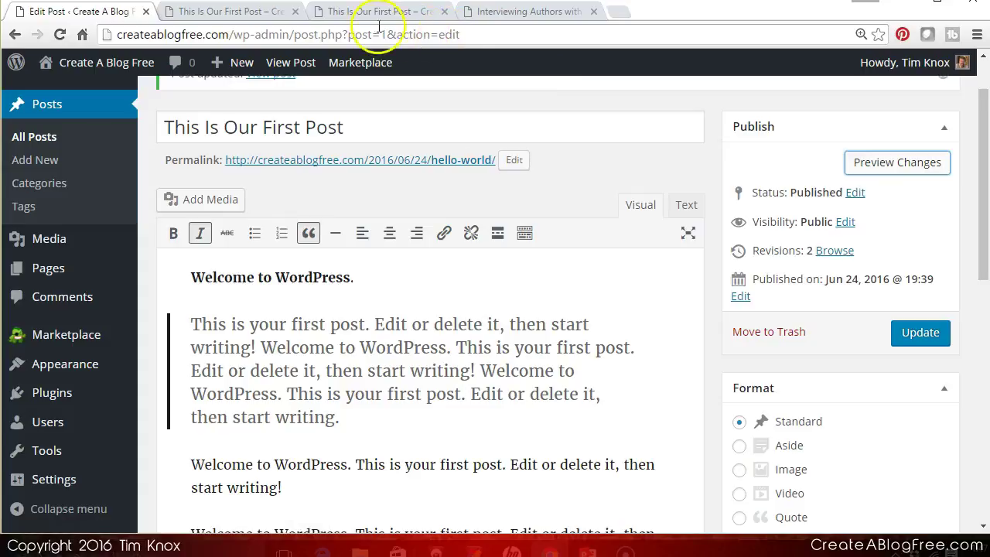
pyautogui.click(276, 21)
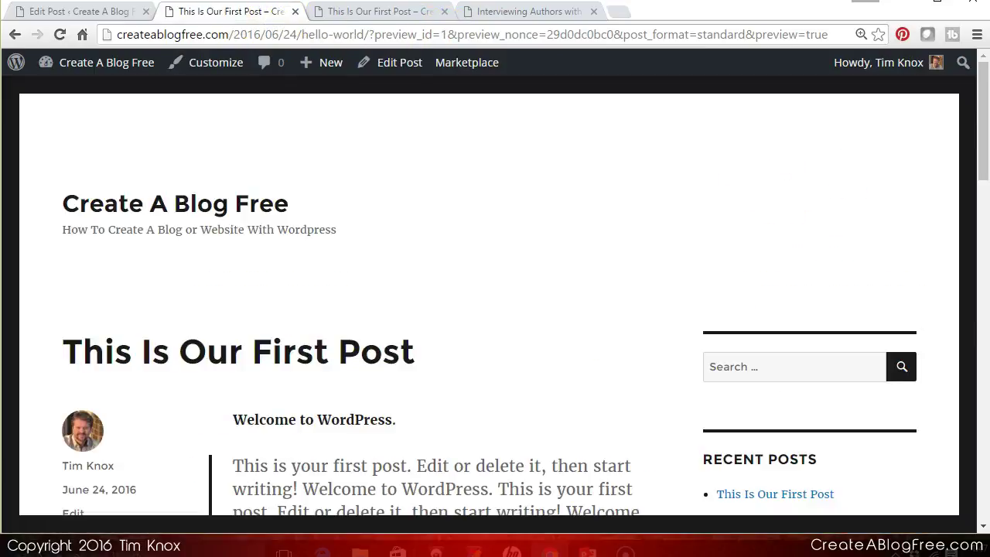
pyautogui.moveTo(985, 133); pyautogui.dragTo(984, 184)
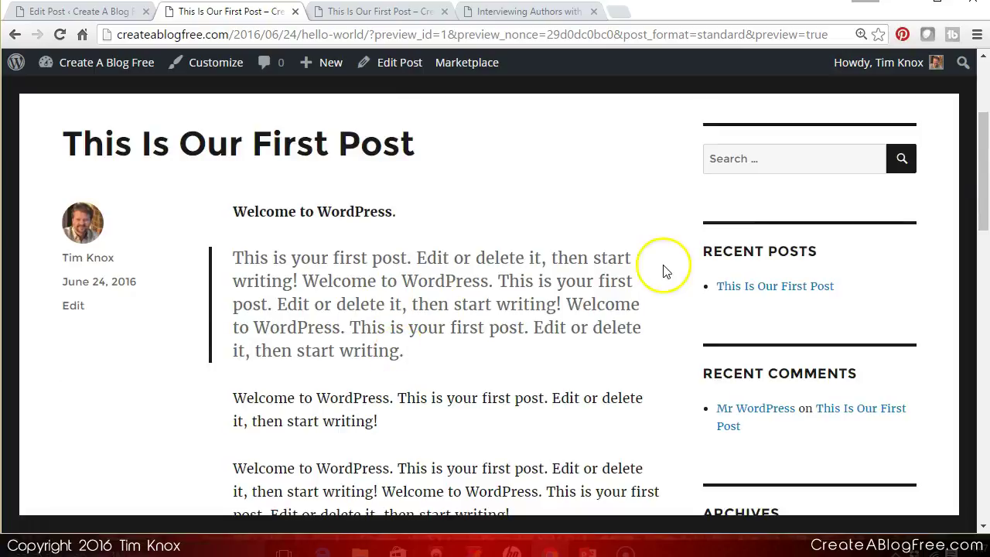
pyautogui.click(984, 96)
pyautogui.moveTo(984, 108)
pyautogui.mouseDown()
pyautogui.moveTo(980, 159)
pyautogui.moveTo(976, 119)
pyautogui.mouseUp()
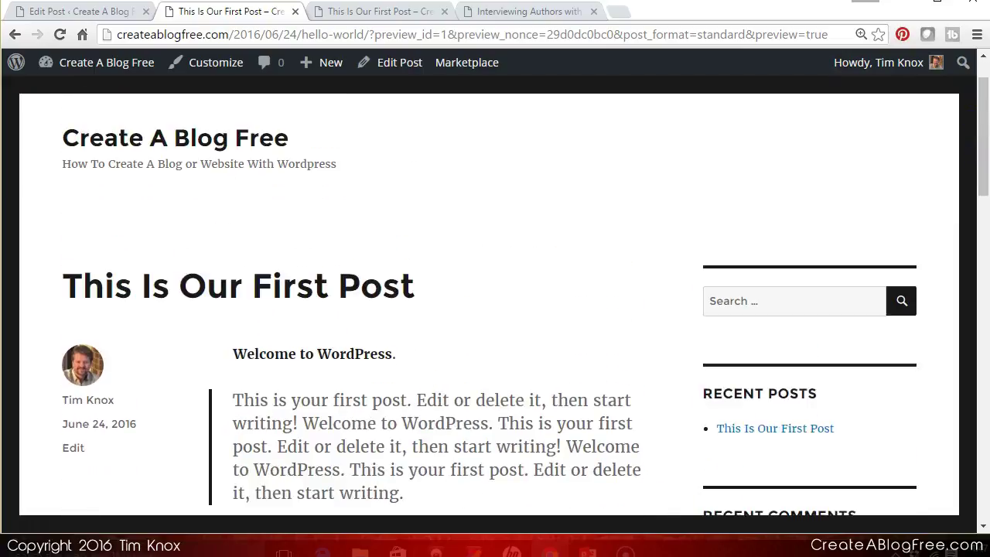
# Return to the post editor and update the published post with the formatted text.
pyautogui.click(67, 13)
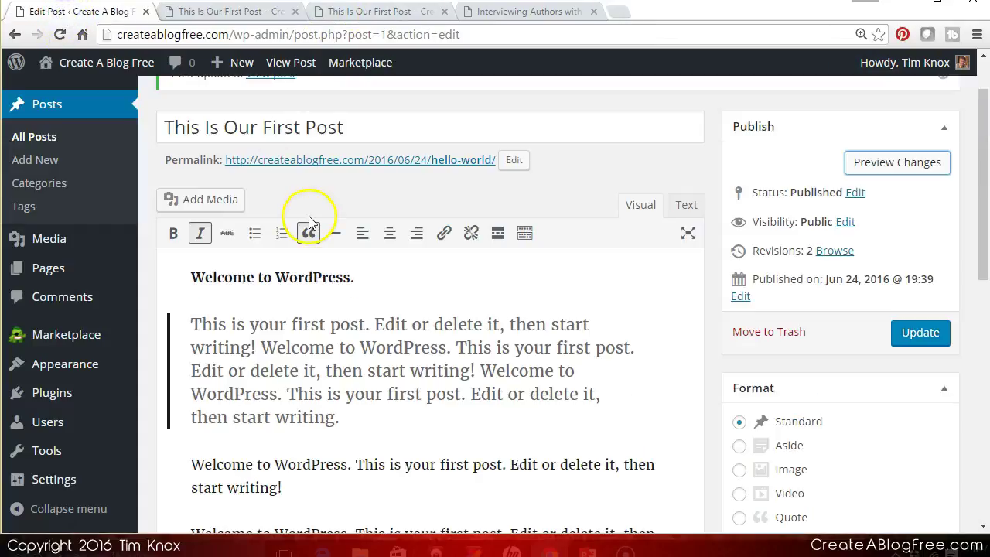
pyautogui.click(909, 334)
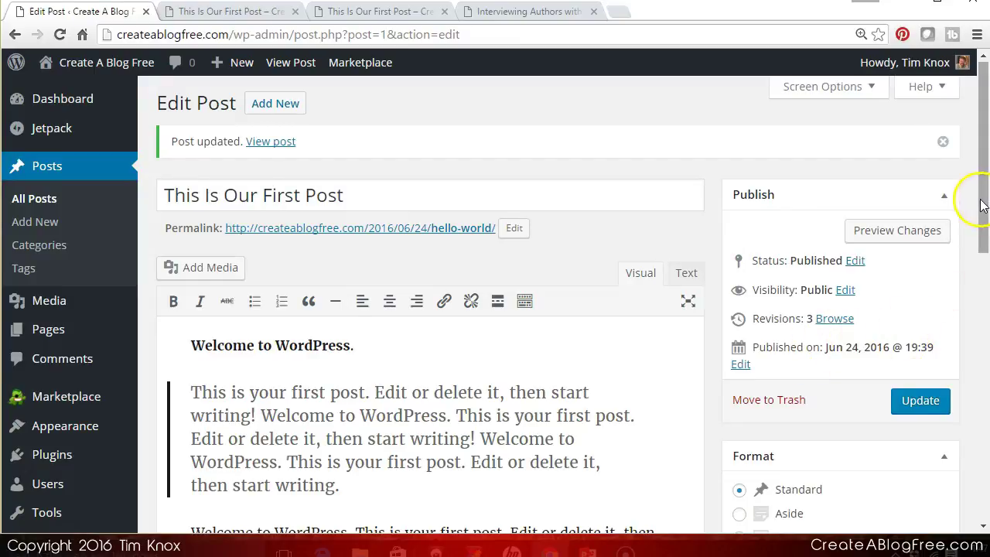
# Remove the blockquote formatting from the italic paragraph below "Welcome to WordPress.".
pyautogui.moveTo(983, 213); pyautogui.dragTo(982, 258)
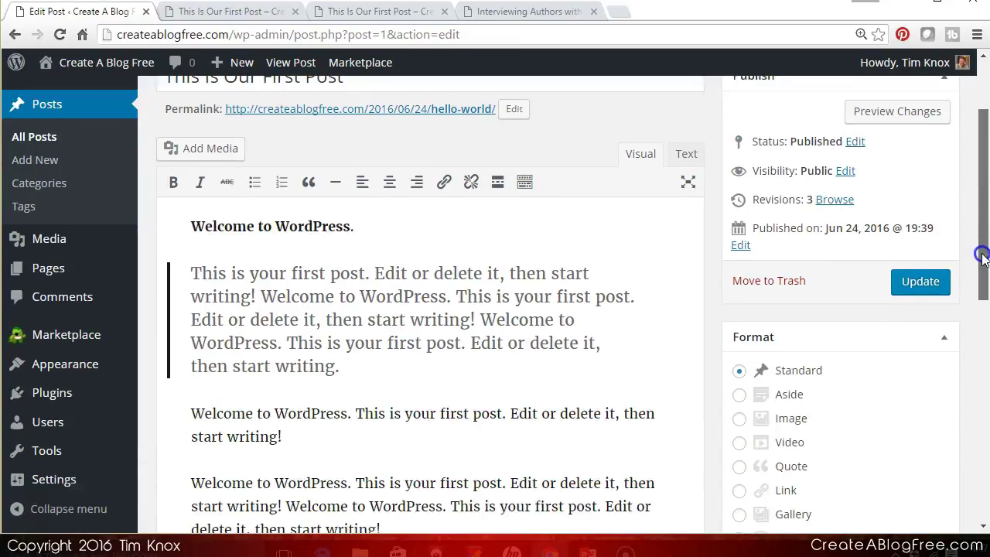
pyautogui.moveTo(364, 414); pyautogui.dragTo(156, 269)
pyautogui.click(302, 331)
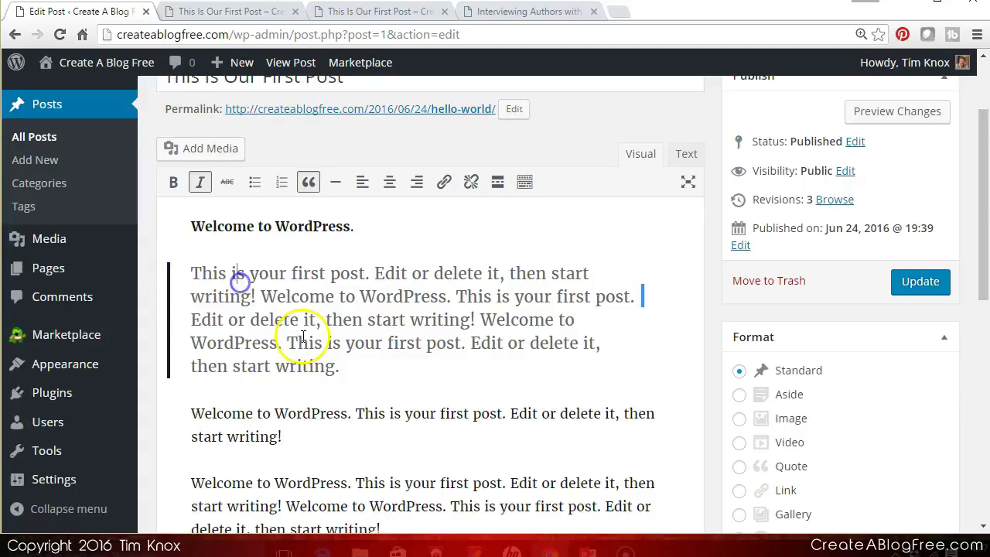
pyautogui.moveTo(340, 368); pyautogui.dragTo(190, 275)
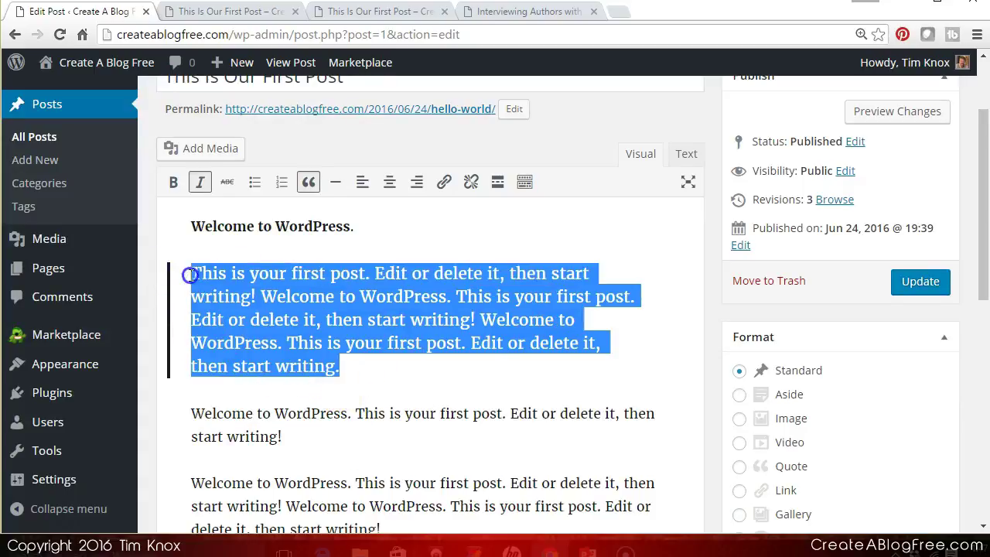
pyautogui.click(308, 182)
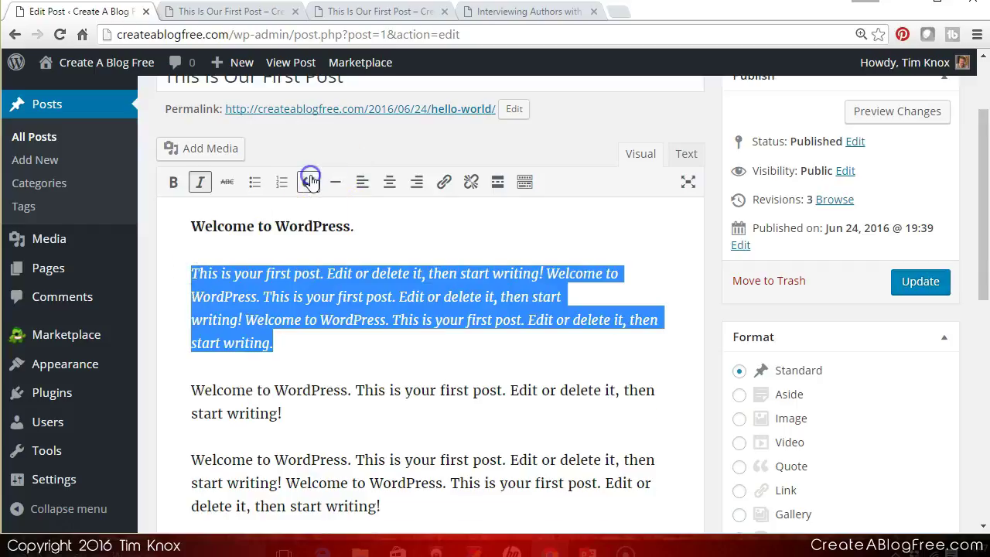
# Upload the Bogey.FirstPic image from the Pictures folder as media for the start of the post, before "Welcome to WordPress.".
pyautogui.click(278, 356)
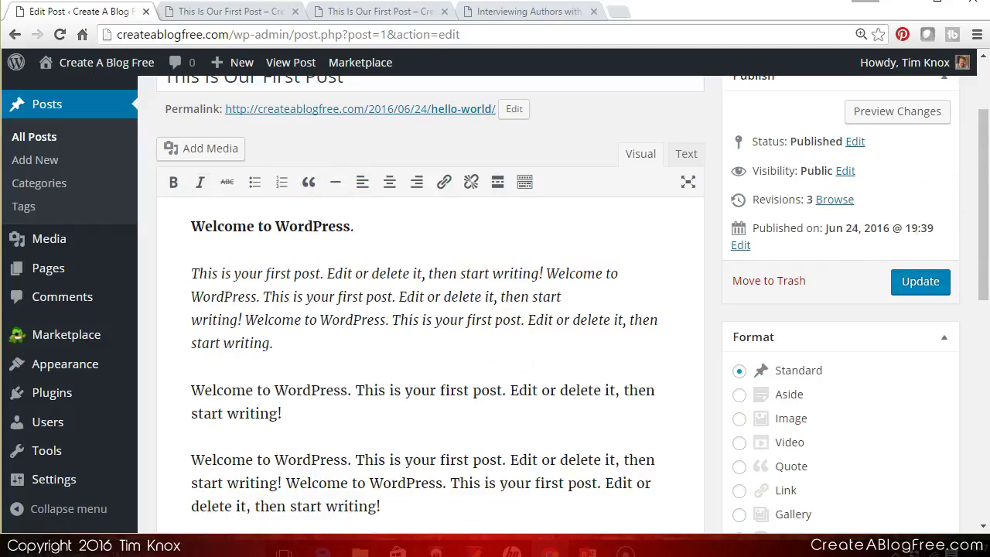
pyautogui.moveTo(984, 170); pyautogui.dragTo(985, 87)
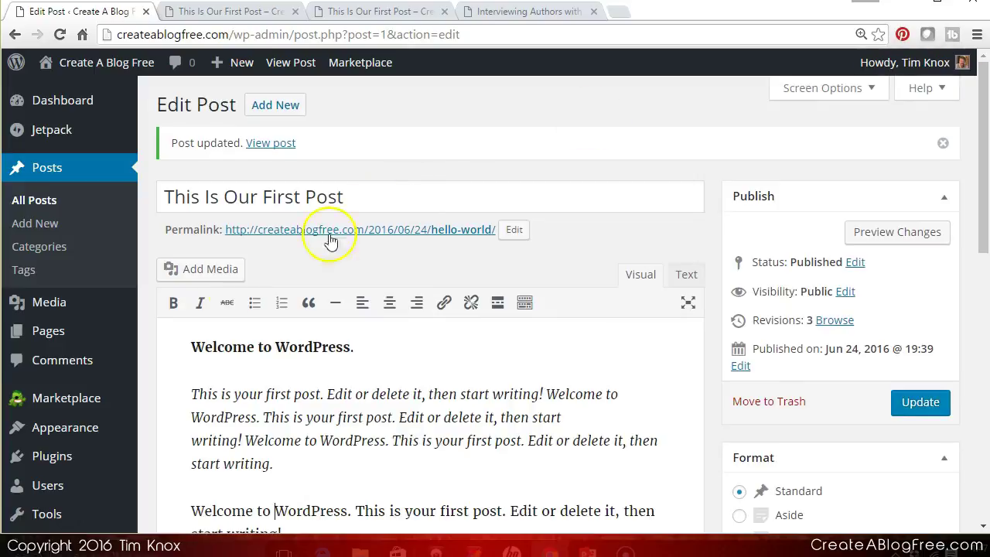
pyautogui.click(192, 350)
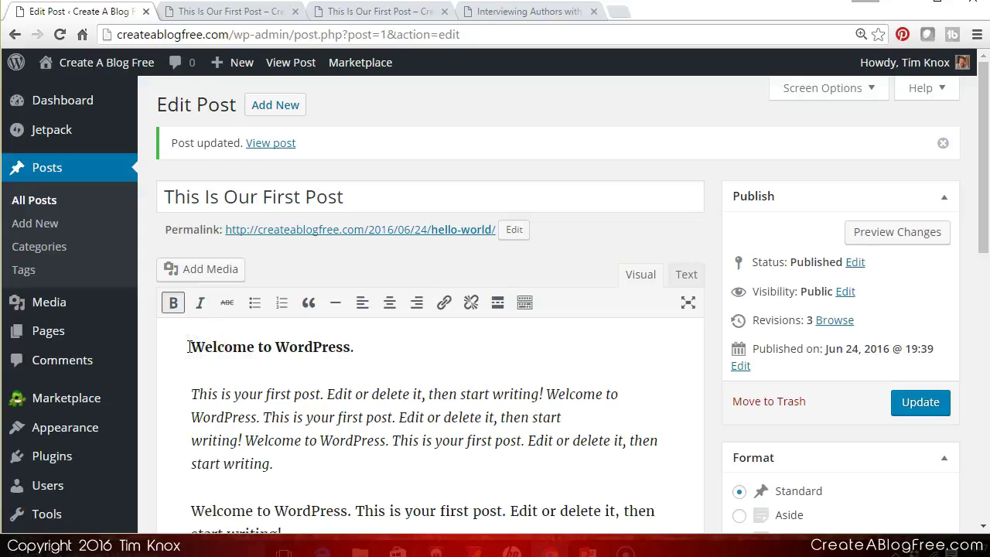
pyautogui.click(205, 273)
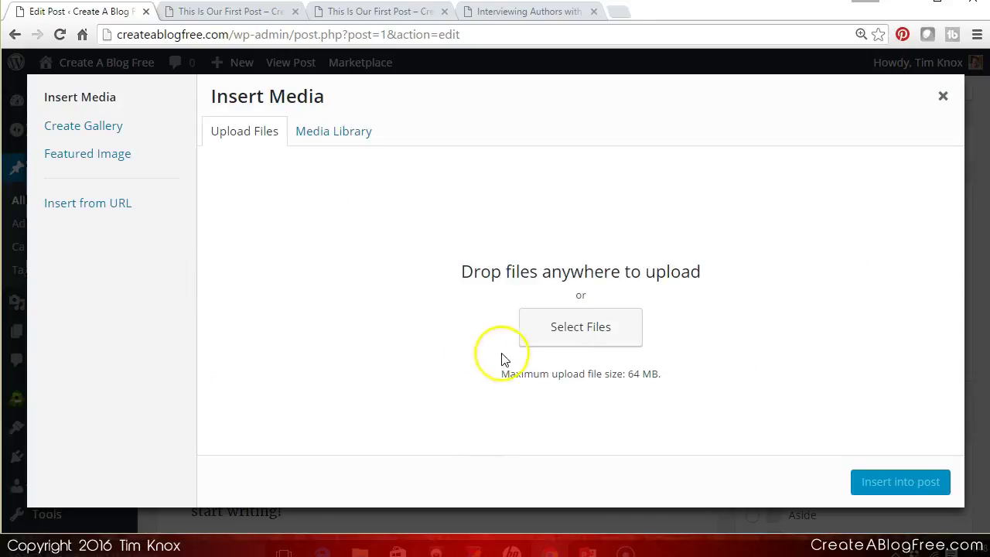
pyautogui.click(575, 328)
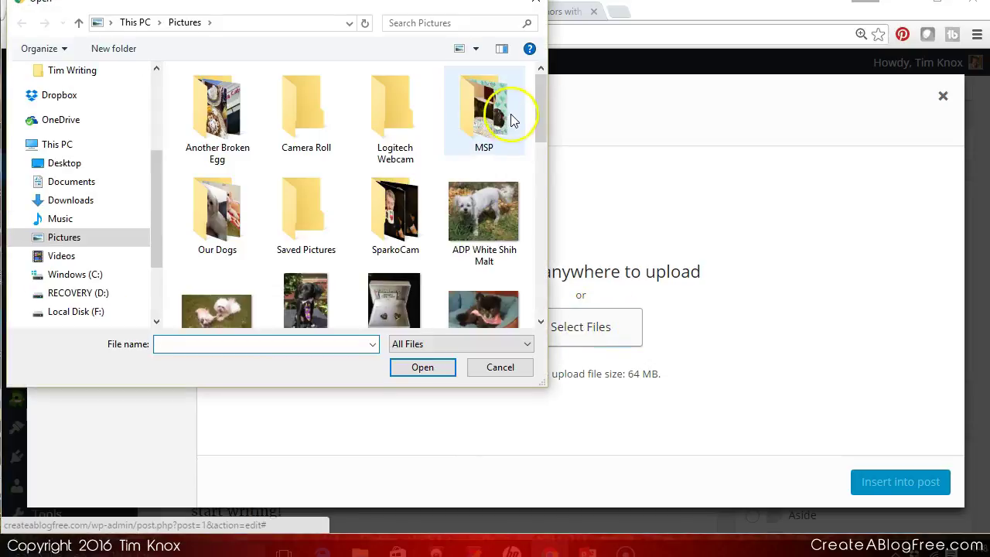
pyautogui.moveTo(537, 117); pyautogui.dragTo(538, 154)
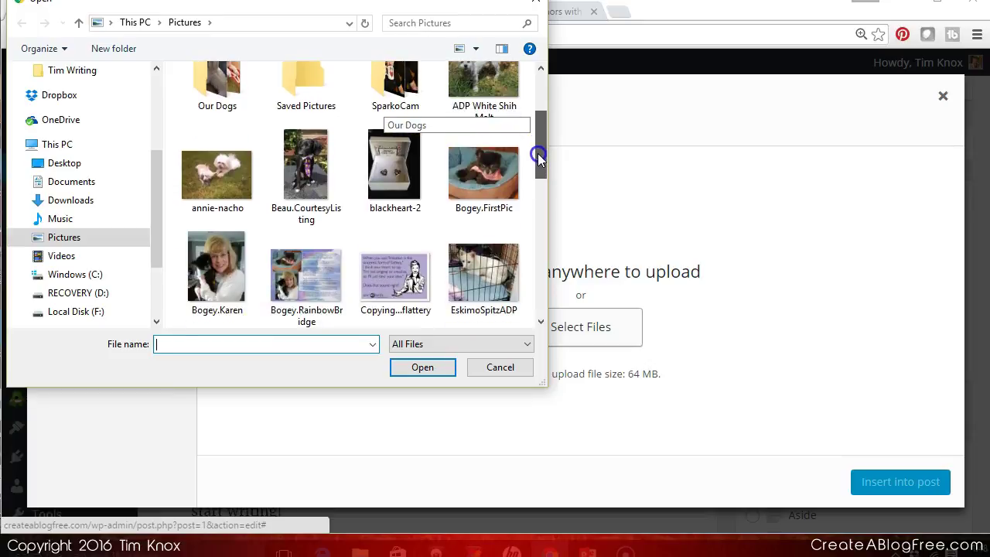
pyautogui.click(467, 169)
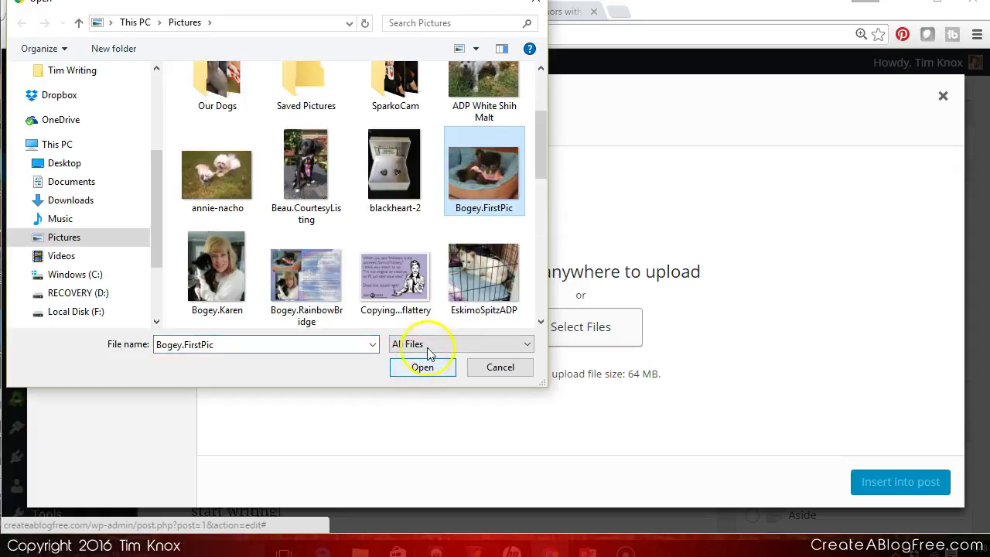
pyautogui.click(422, 368)
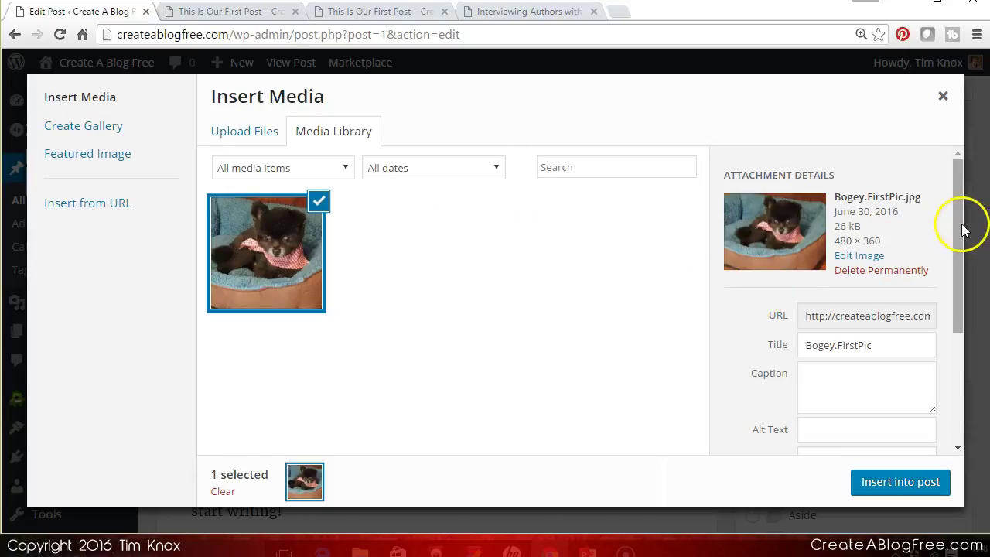
# Look over the uploaded image's attachment details and set its alignment to Right.
pyautogui.moveTo(964, 229); pyautogui.dragTo(955, 312)
pyautogui.click(857, 320)
pyautogui.click(884, 331)
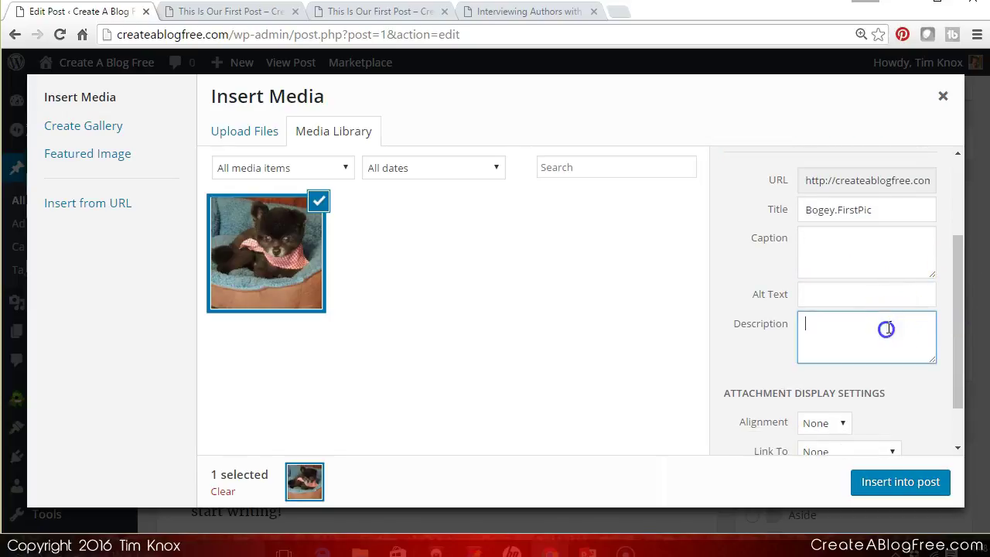
pyautogui.click(899, 236)
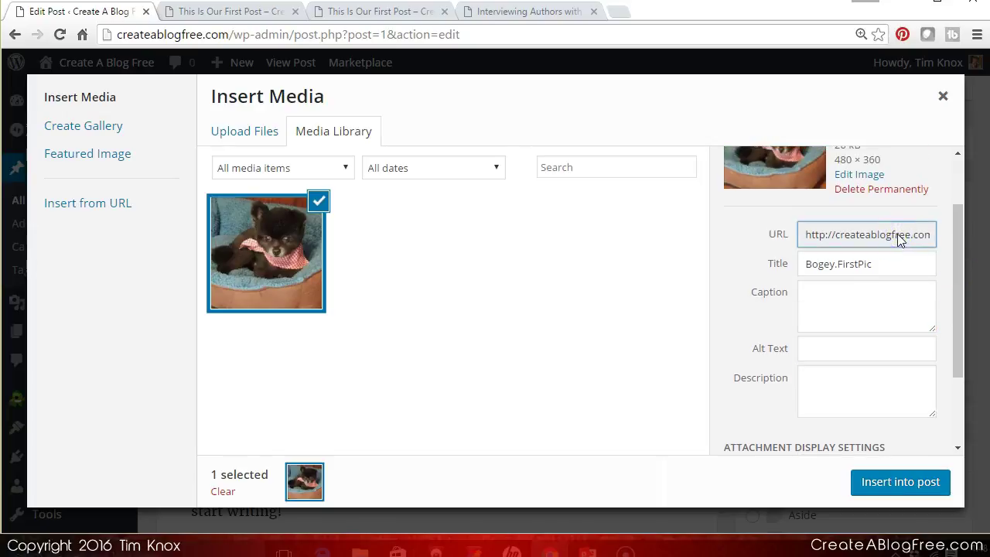
pyautogui.click(958, 246)
pyautogui.moveTo(959, 246); pyautogui.dragTo(955, 339)
pyautogui.click(839, 364)
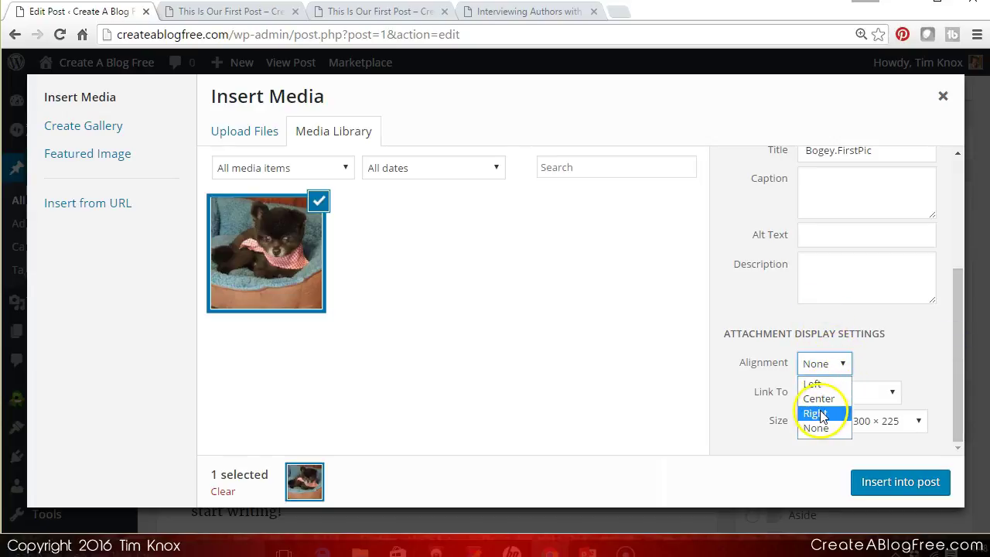
pyautogui.click(823, 414)
# Keep the image's link at None, choose the size Medium – 300 × 225, and insert it into the post.
pyautogui.click(891, 395)
pyautogui.click(892, 394)
pyautogui.click(917, 422)
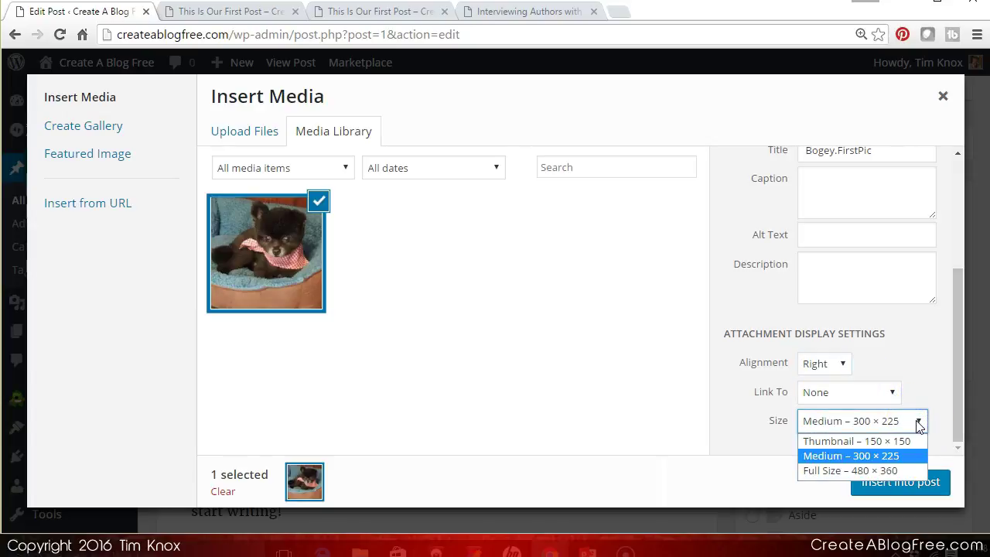
pyautogui.click(868, 457)
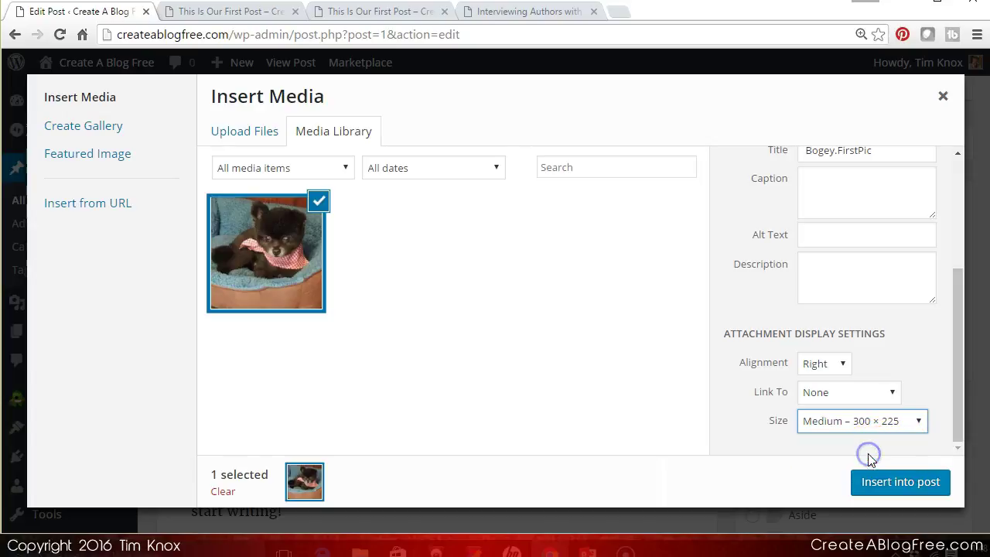
pyautogui.click(880, 489)
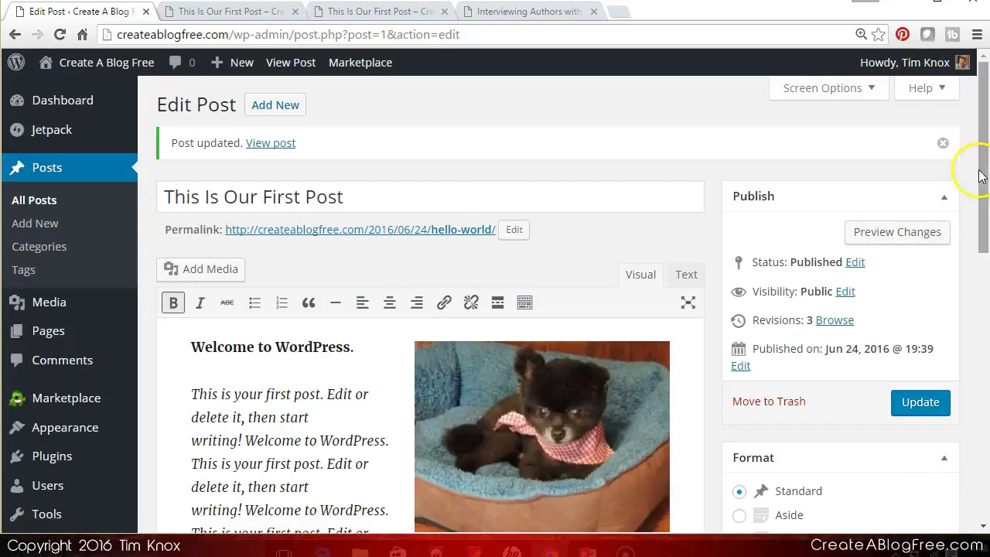
pyautogui.moveTo(982, 181); pyautogui.dragTo(984, 200)
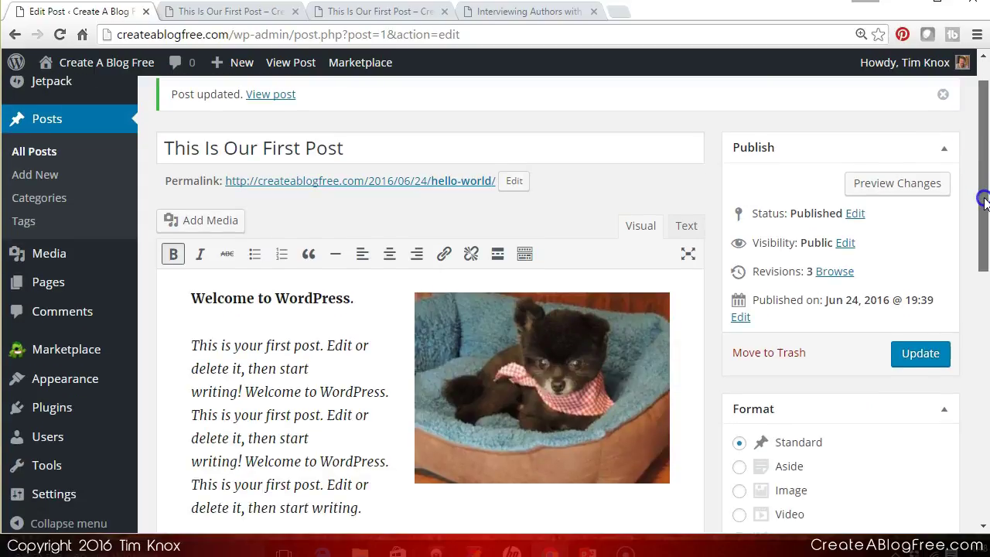
pyautogui.click(521, 329)
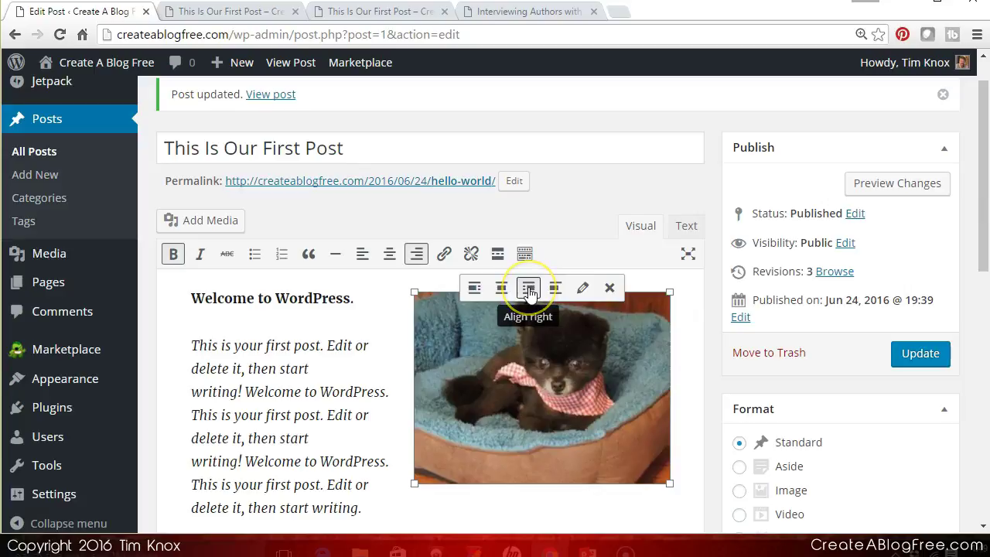
pyautogui.click(452, 356)
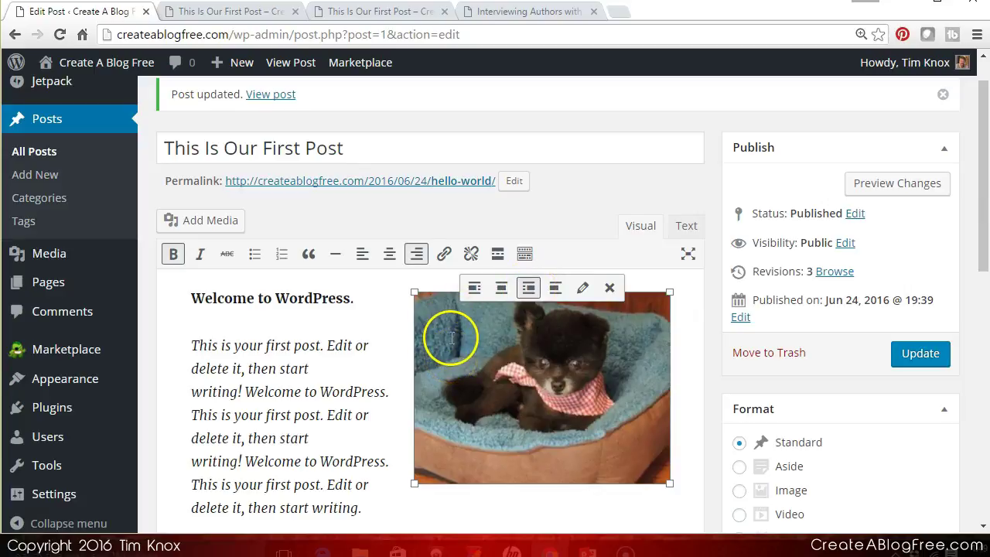
pyautogui.click(444, 256)
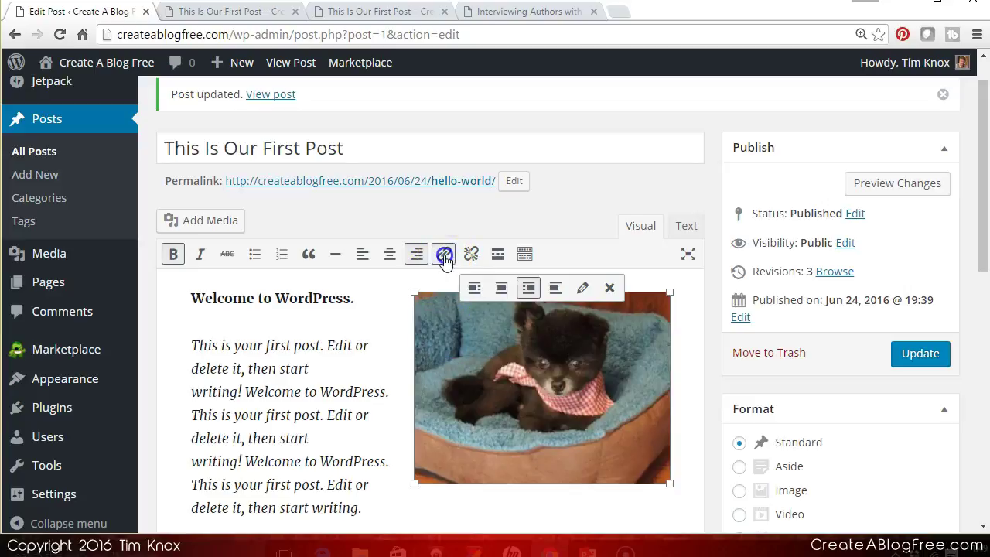
pyautogui.write('h')
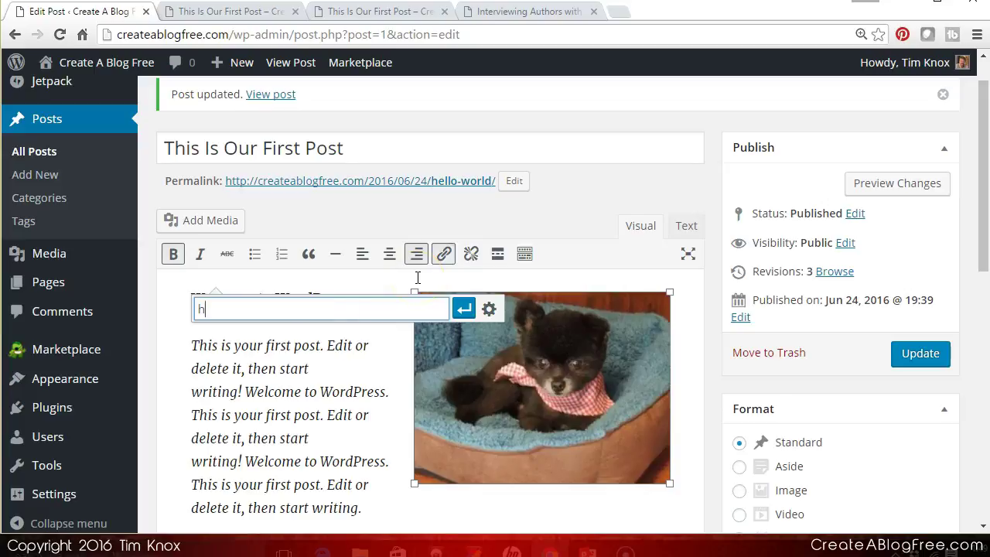
pyautogui.write('ttp://www.madisonsmallpups.org')
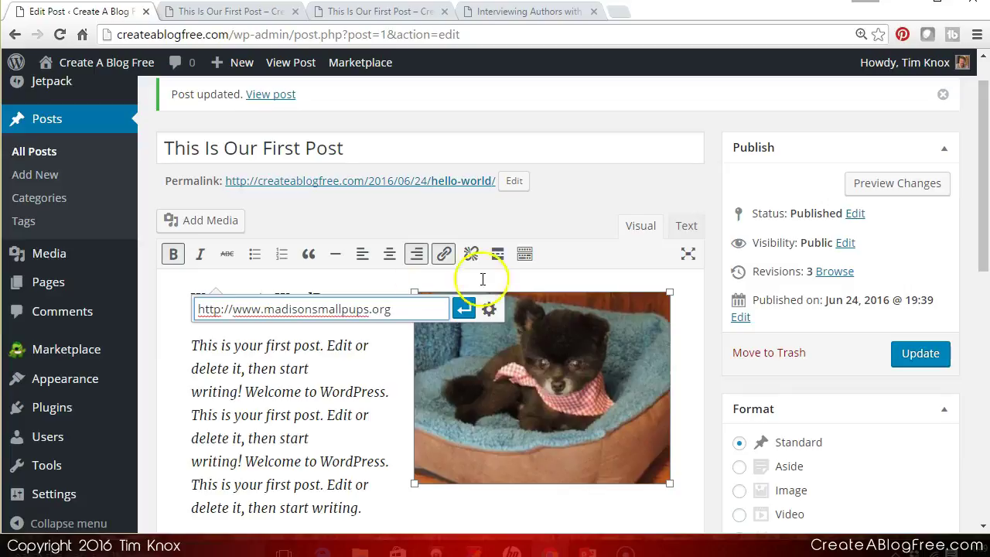
pyautogui.click(463, 309)
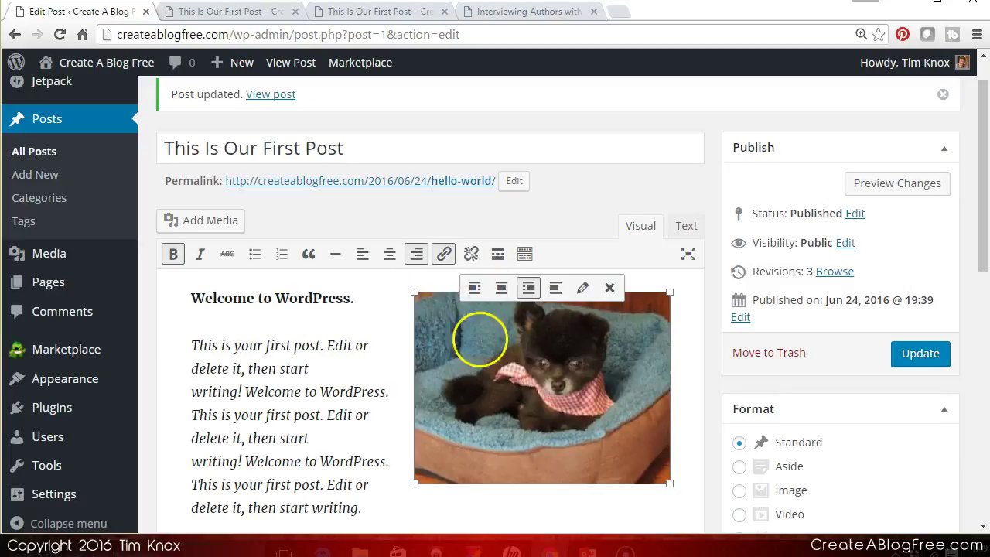
# Update the post and reload its published page to view the inserted image.
pyautogui.click(344, 346)
pyautogui.click(918, 353)
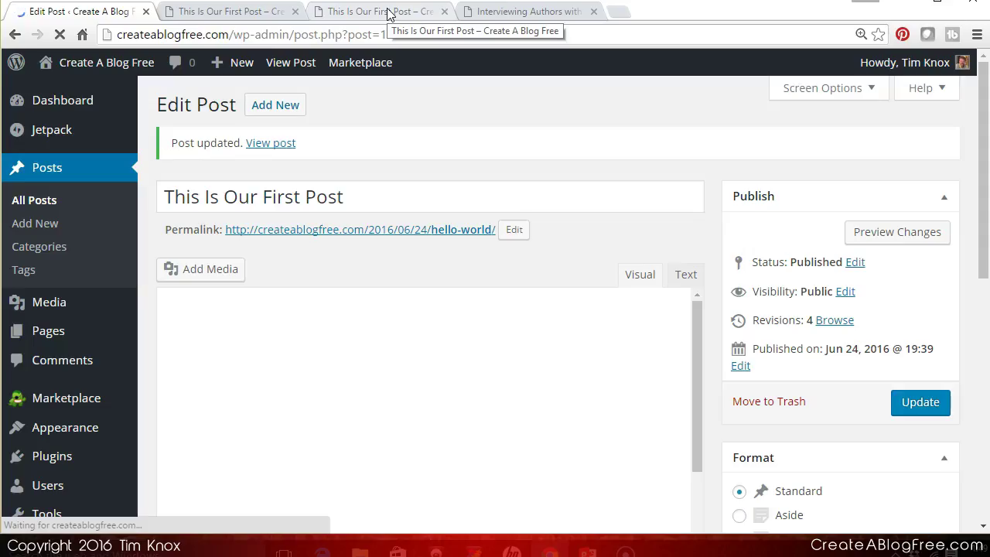
pyautogui.click(388, 14)
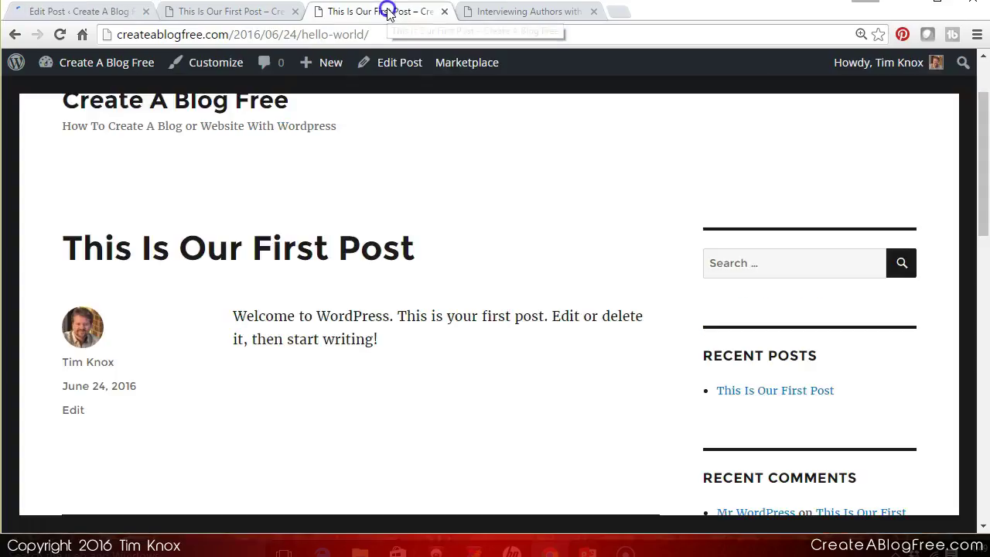
pyautogui.click(60, 34)
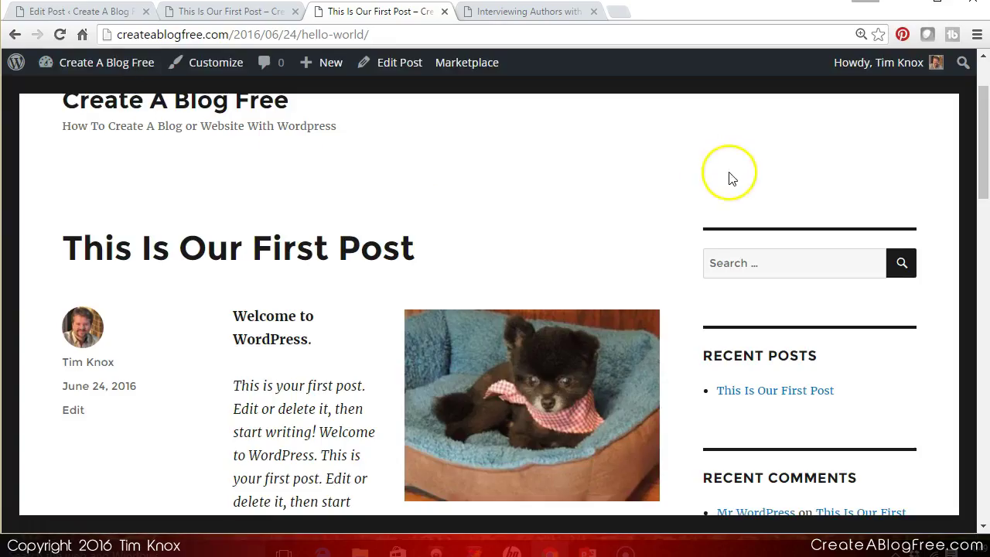
# Test the image's link on the published page and return to the post editor.
pyautogui.moveTo(980, 120); pyautogui.dragTo(981, 146)
pyautogui.press('super+s')
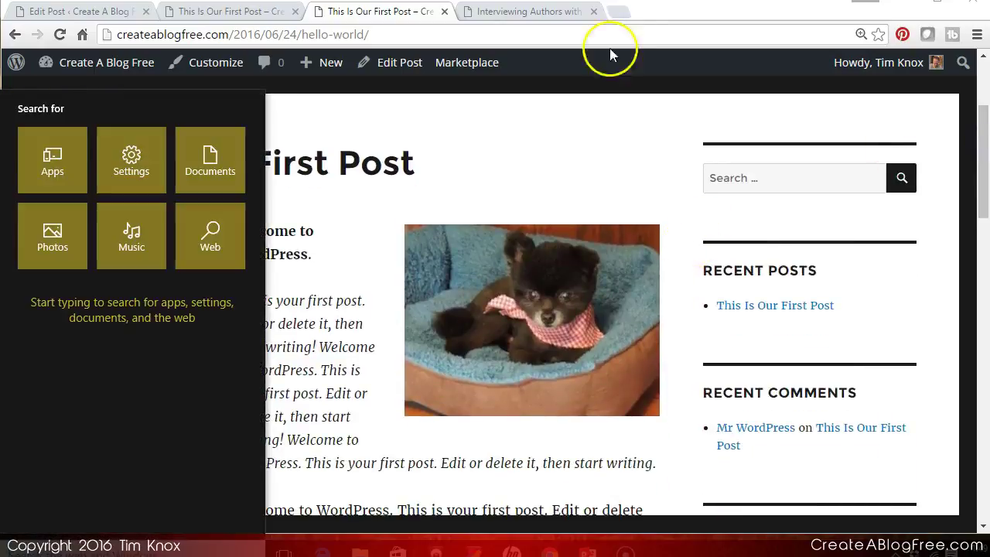
pyautogui.click(619, 31)
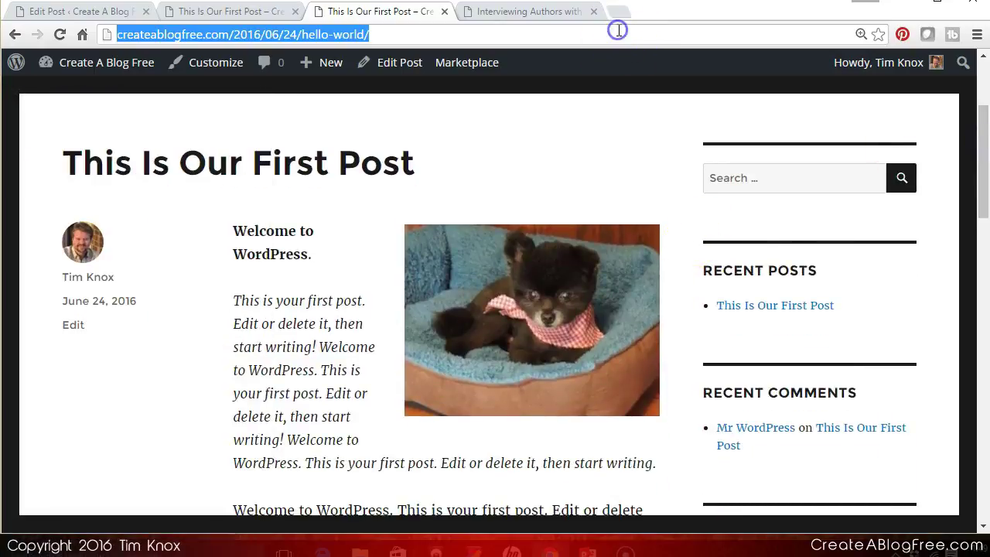
pyautogui.click(506, 245)
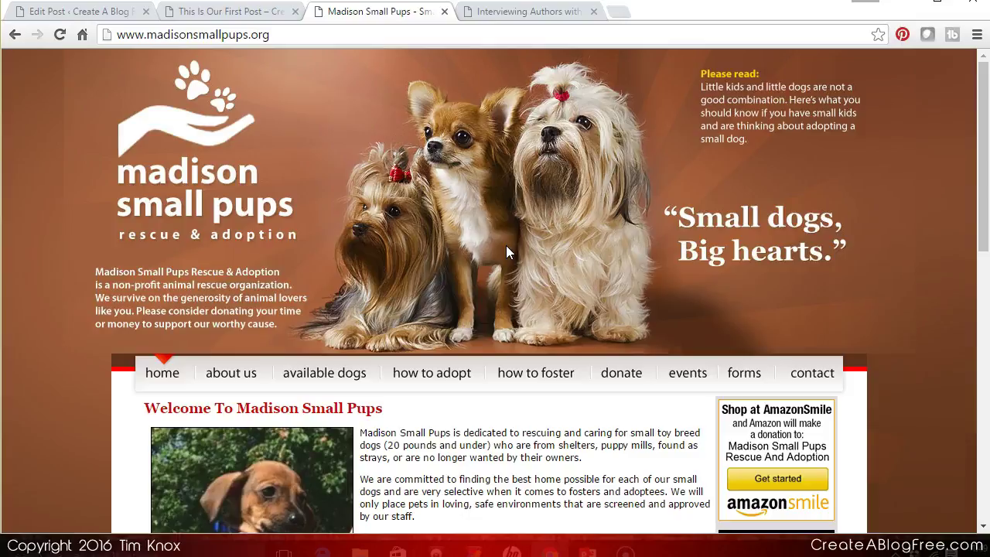
pyautogui.click(15, 34)
pyautogui.click(65, 12)
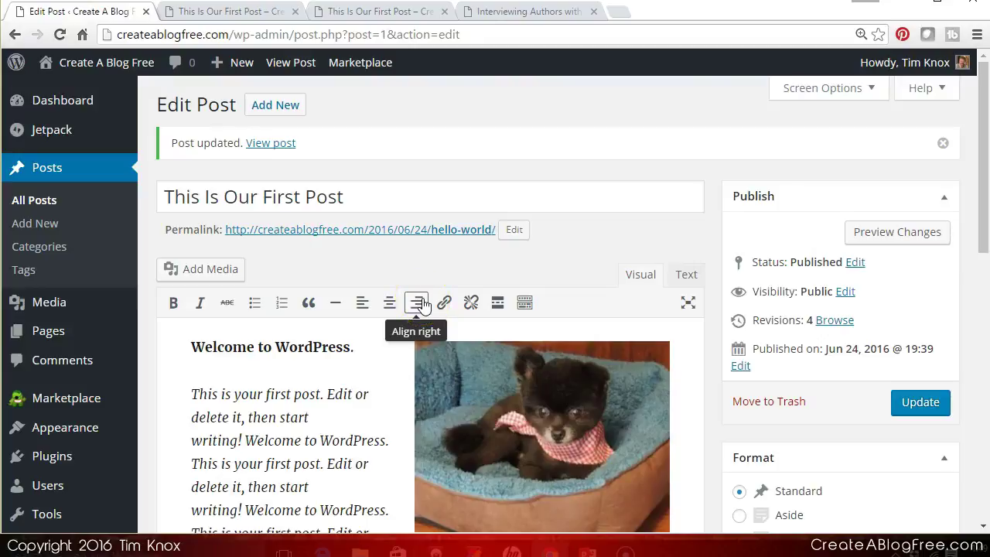
# Move the image down to the start of the paragraph below the italic text and align it left.
pyautogui.click(985, 528)
pyautogui.click(985, 529)
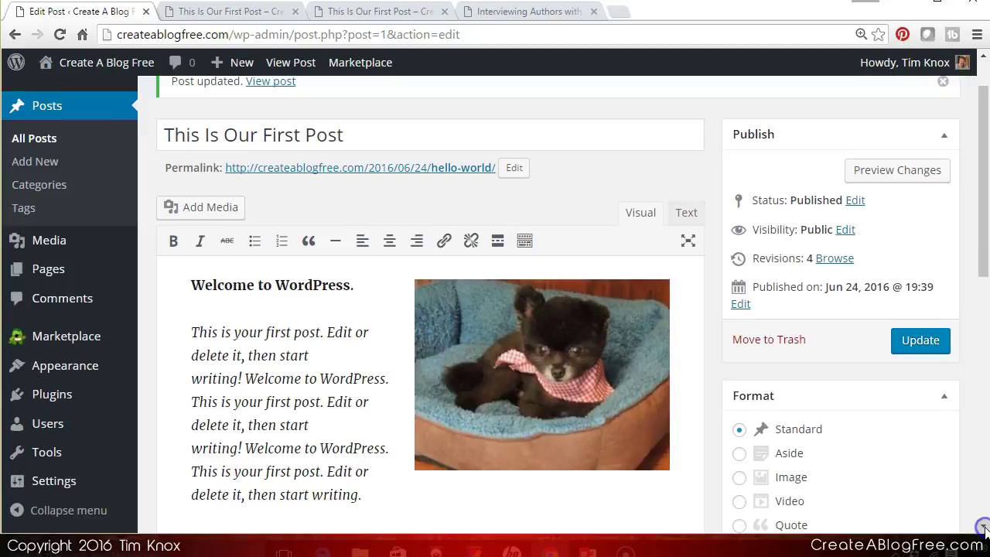
pyautogui.click(985, 528)
pyautogui.click(985, 528)
pyautogui.click(985, 529)
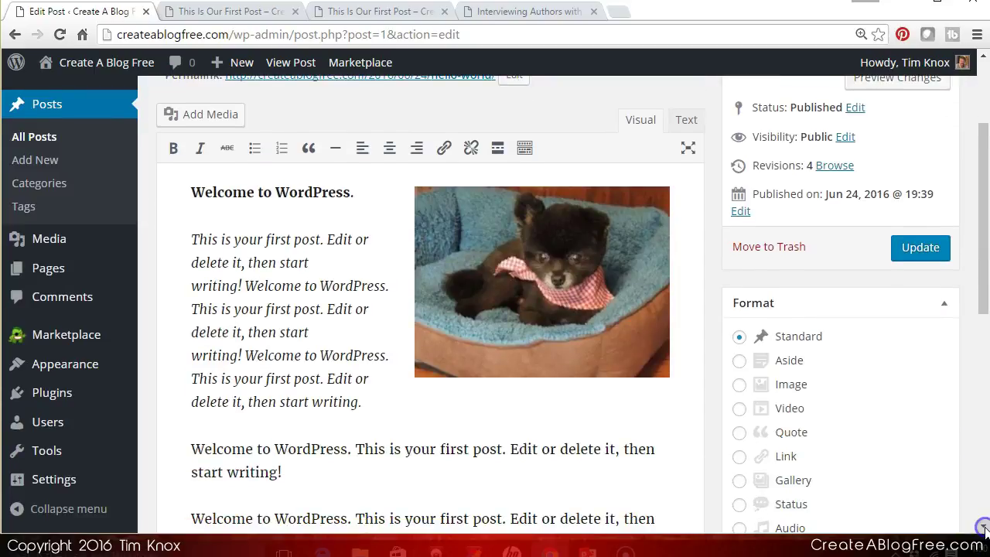
pyautogui.click(985, 529)
pyautogui.click(985, 529)
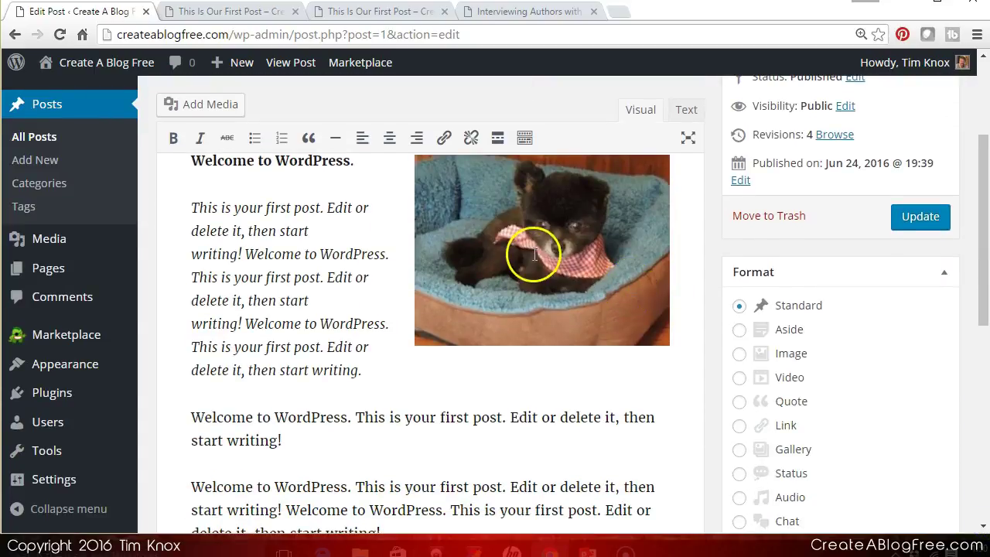
pyautogui.click(550, 207)
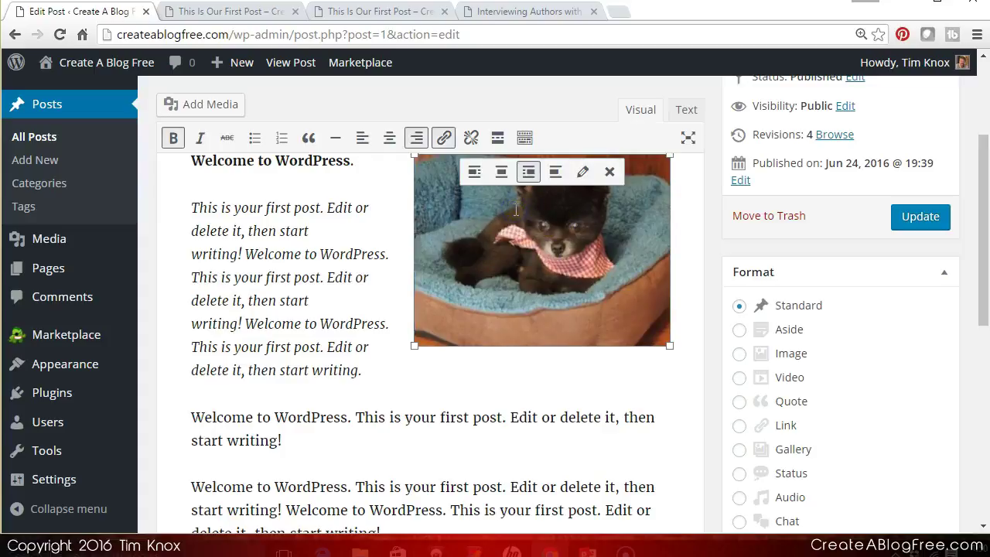
pyautogui.click(543, 230)
pyautogui.moveTo(546, 232); pyautogui.dragTo(198, 414)
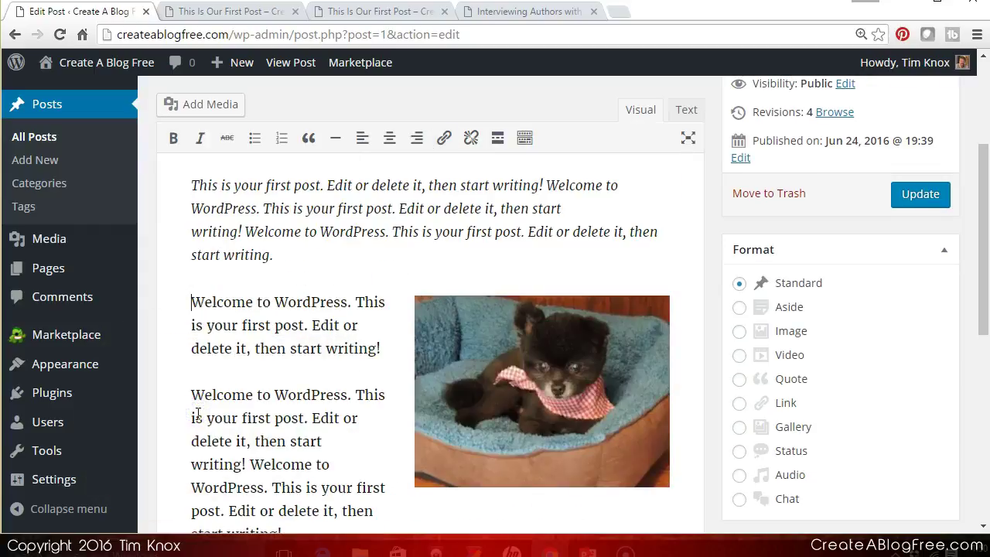
pyautogui.click(527, 358)
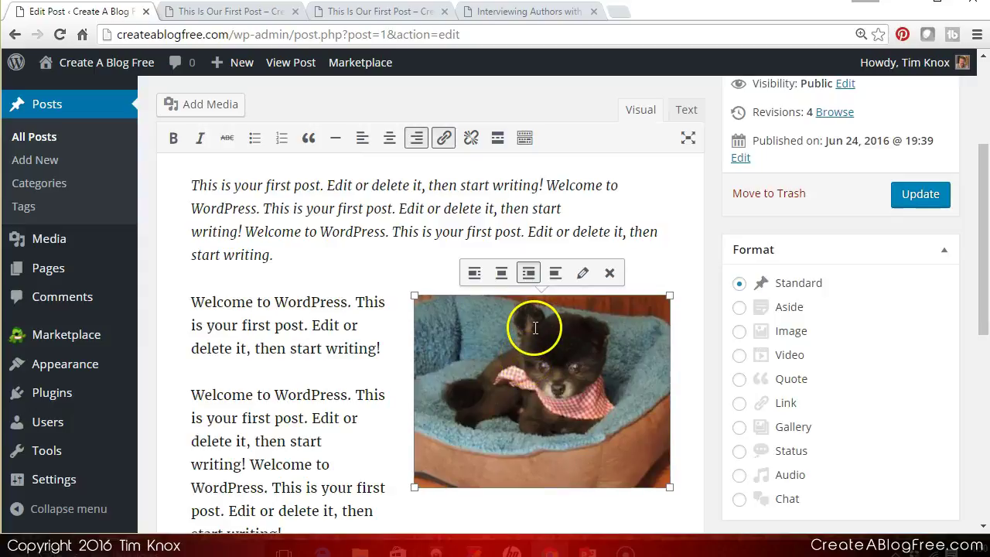
pyautogui.click(474, 272)
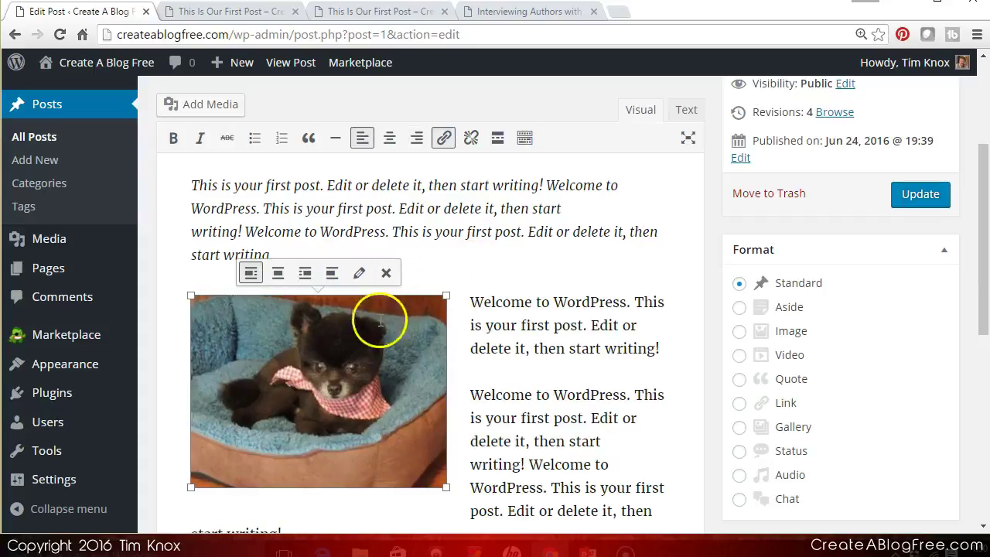
# Set the puppy image's link to open in a new tab.
pyautogui.click(443, 139)
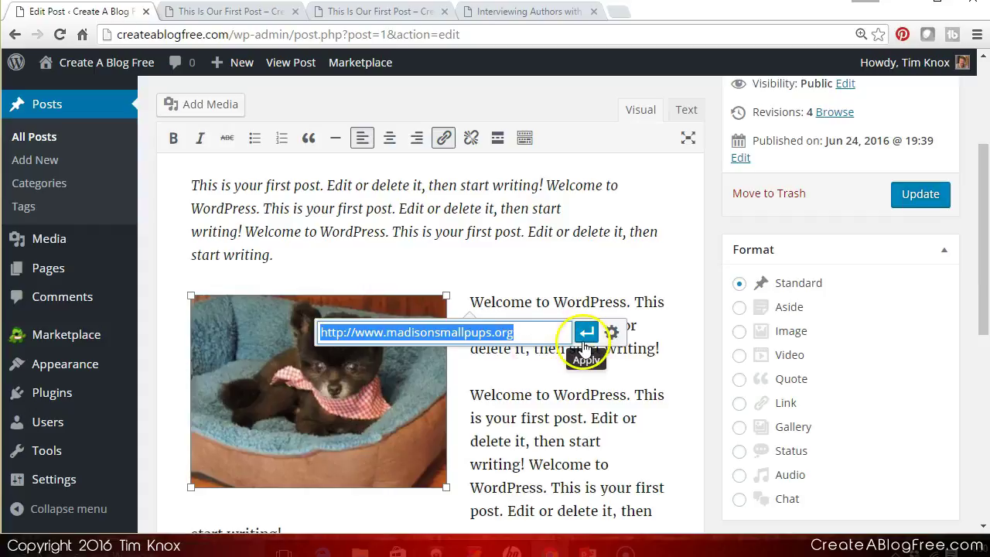
pyautogui.click(612, 333)
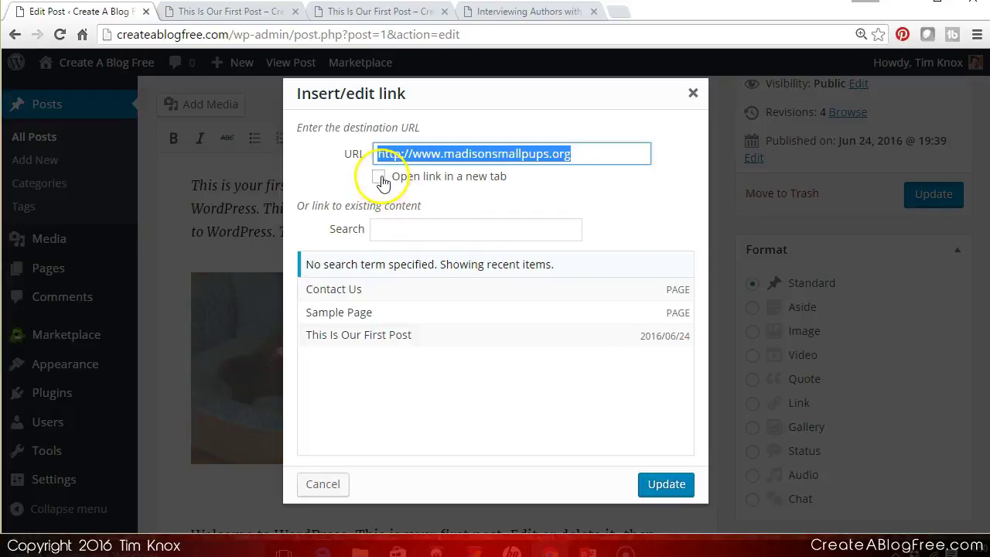
pyautogui.click(379, 177)
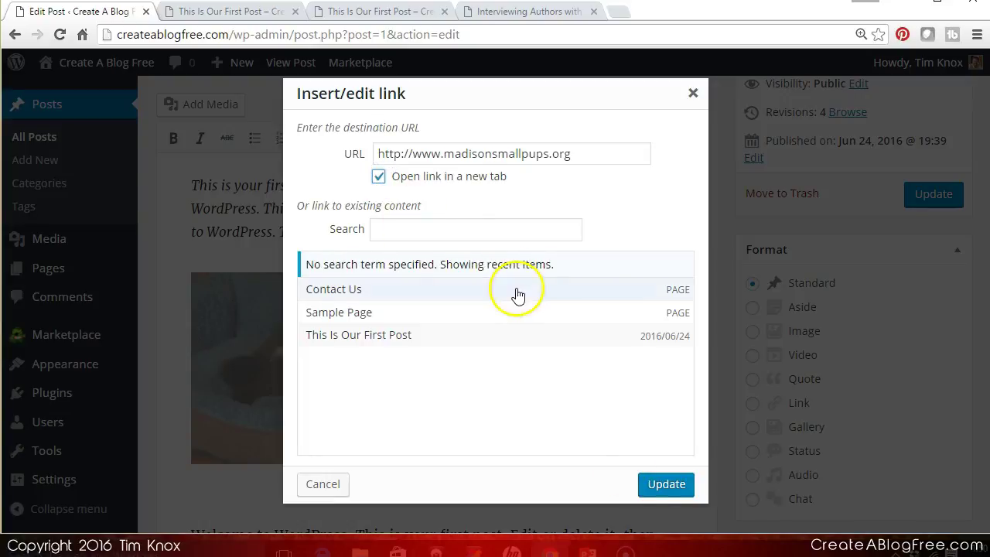
pyautogui.click(666, 485)
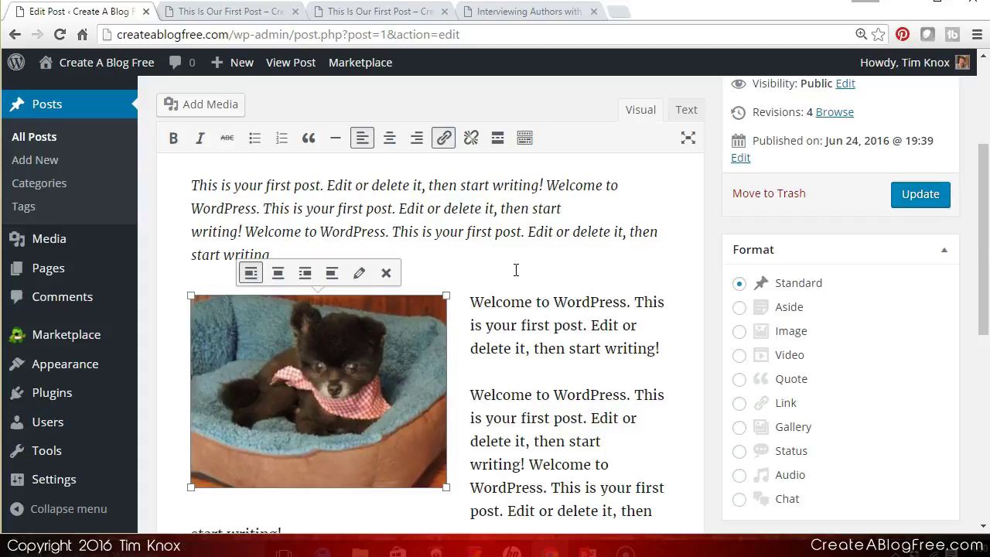
# Update the post and reload its published page.
pyautogui.scroll(1, 981, 232)
pyautogui.click(921, 242)
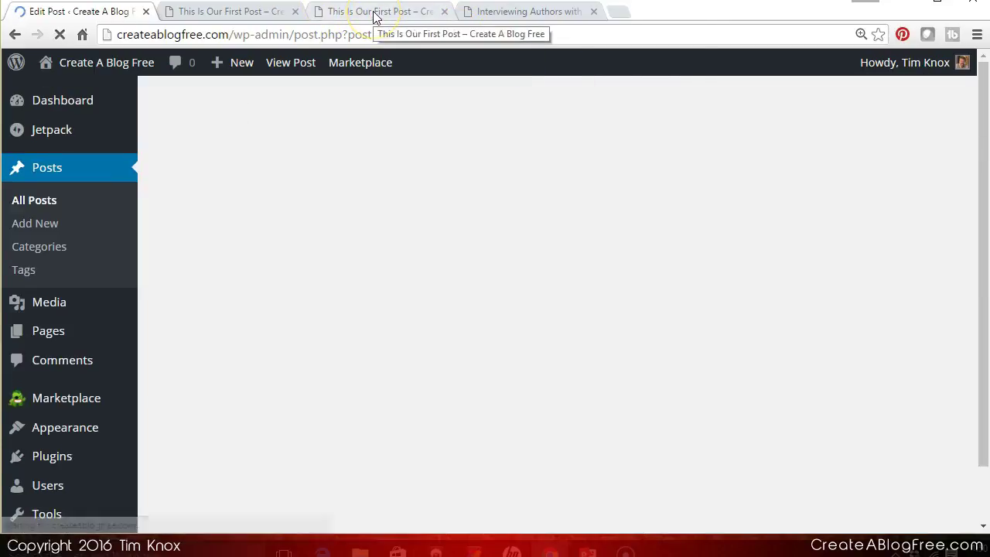
pyautogui.click(374, 14)
pyautogui.click(60, 34)
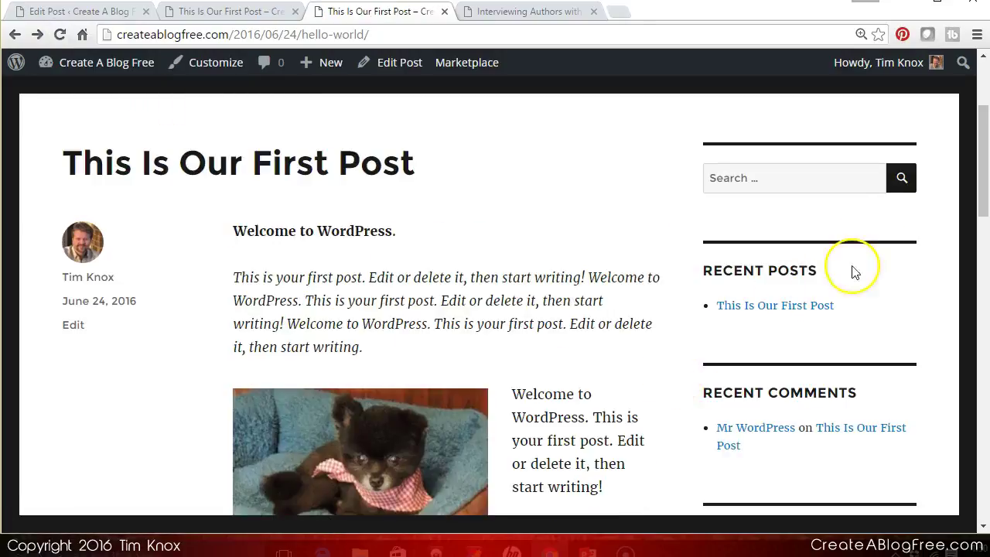
# Test the puppy image's link on the published page, close the linked site, and return to the post editor.
pyautogui.click(984, 135)
pyautogui.moveTo(984, 136); pyautogui.dragTo(982, 203)
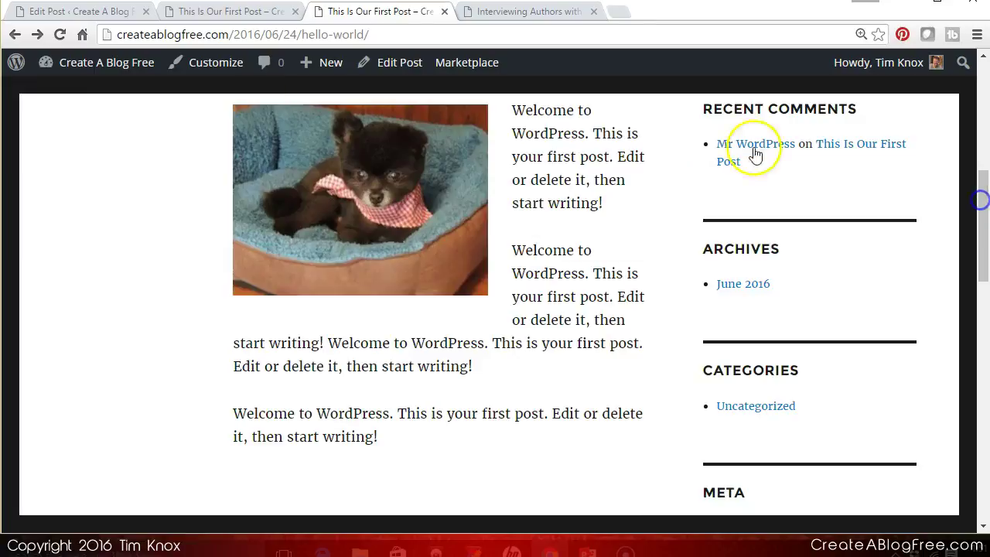
pyautogui.click(417, 142)
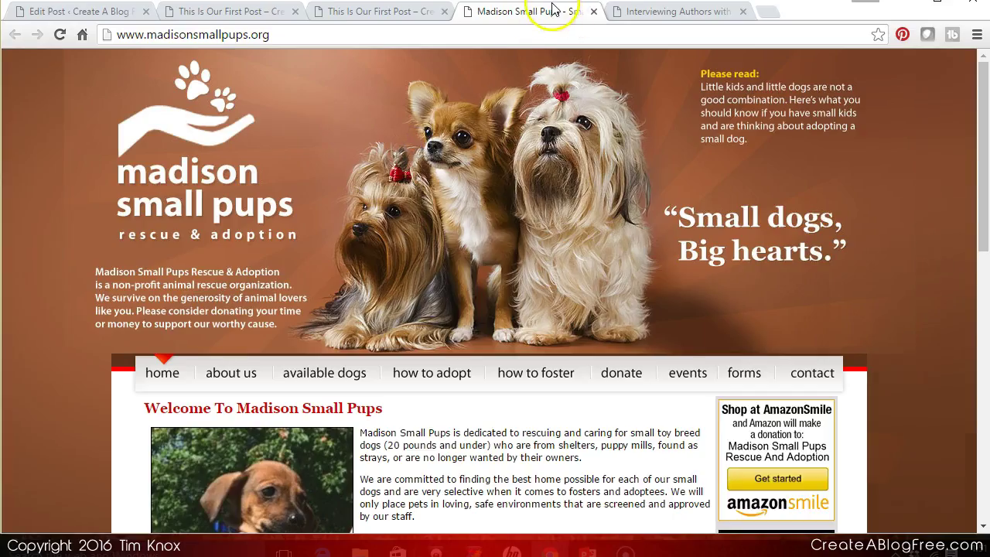
pyautogui.click(594, 10)
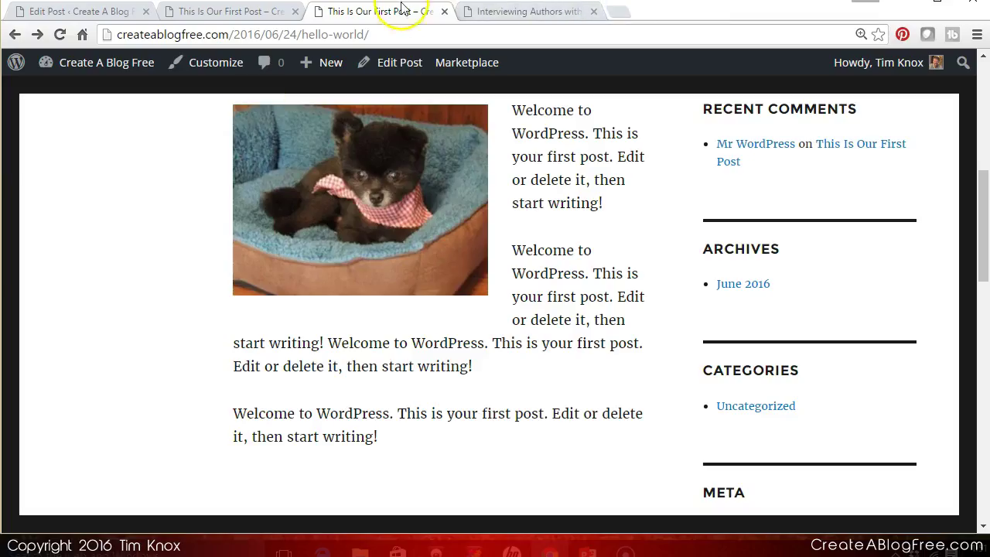
pyautogui.click(87, 11)
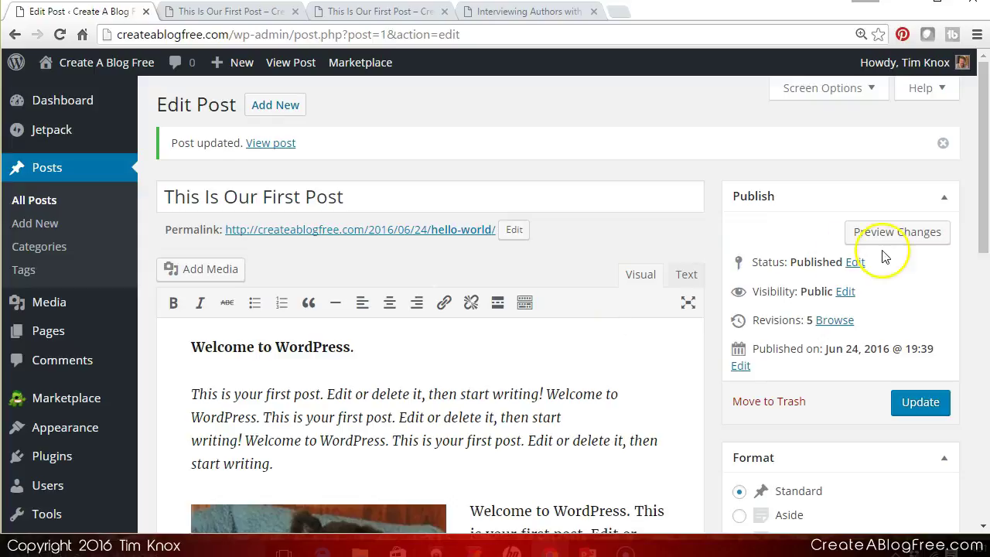
# Examine the post's HTML code, including the image link markup, and return to the visual editor.
pyautogui.moveTo(982, 217); pyautogui.dragTo(981, 268)
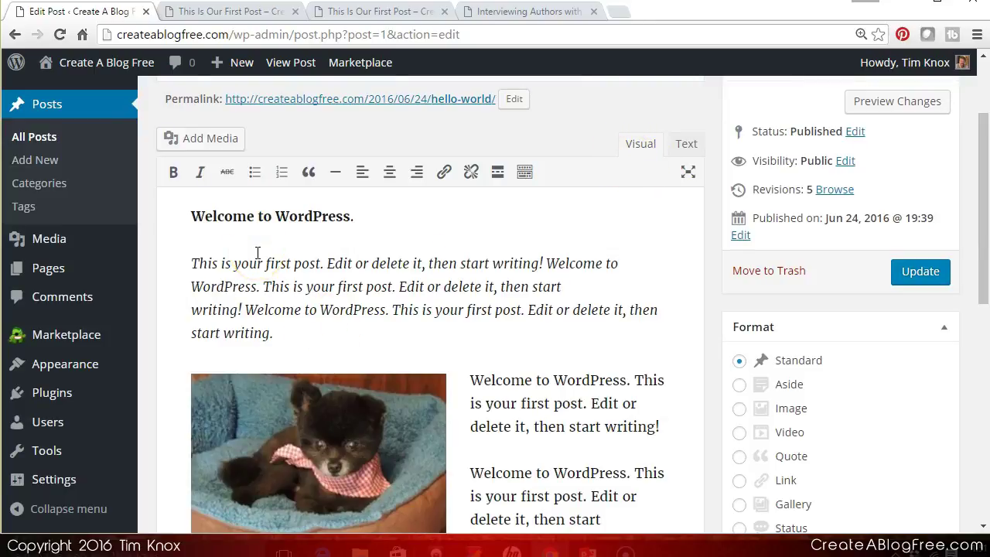
pyautogui.click(416, 246)
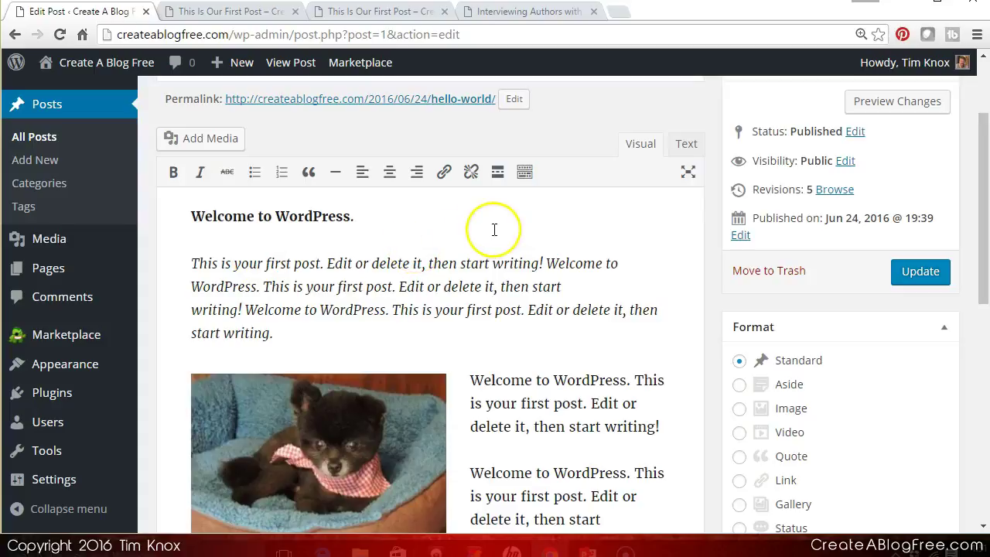
pyautogui.click(688, 152)
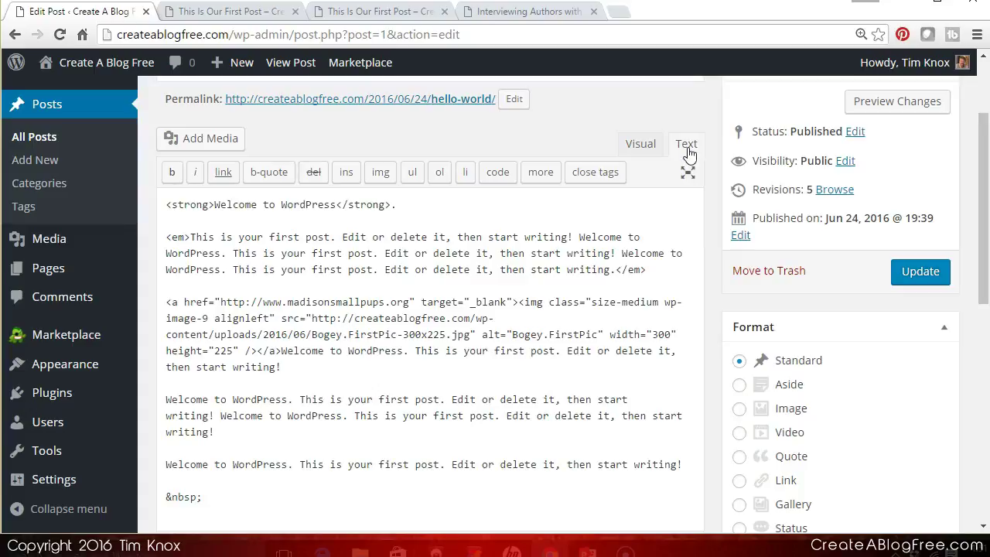
pyautogui.moveTo(268, 302); pyautogui.dragTo(415, 318)
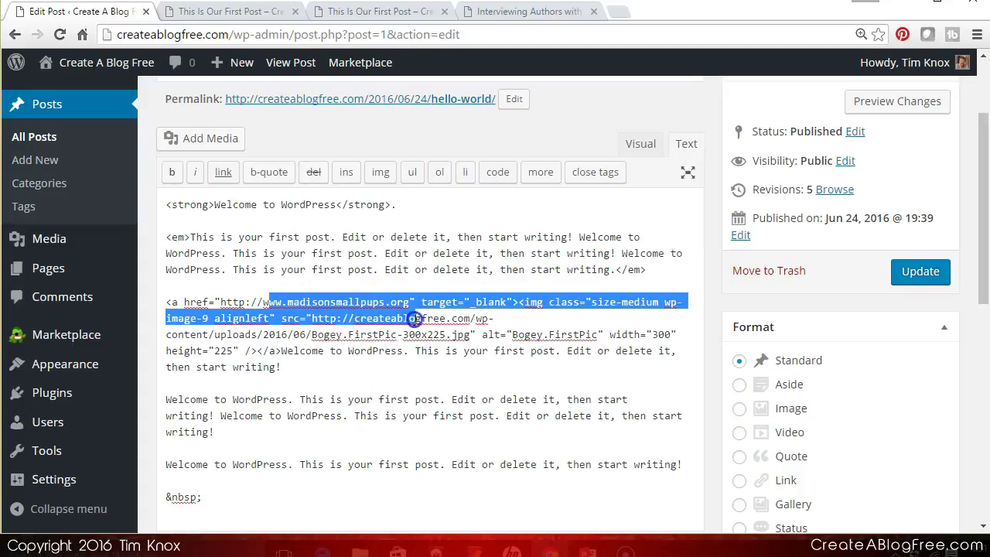
pyautogui.click(415, 269)
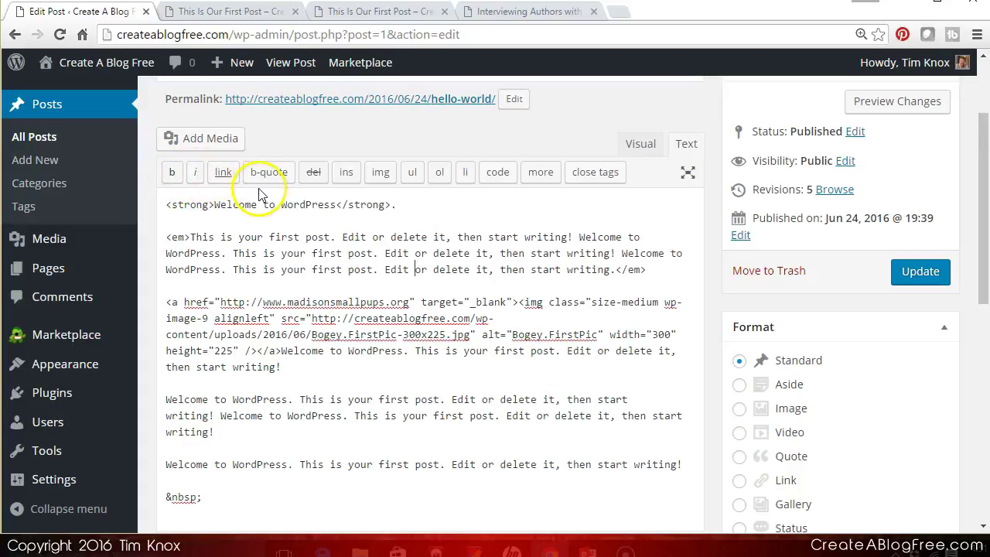
pyautogui.click(237, 237)
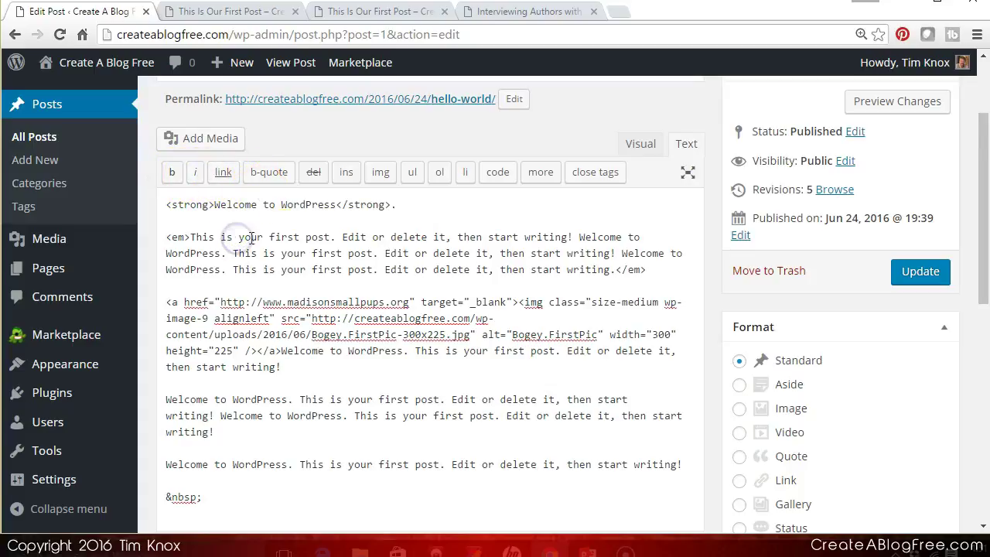
pyautogui.click(641, 145)
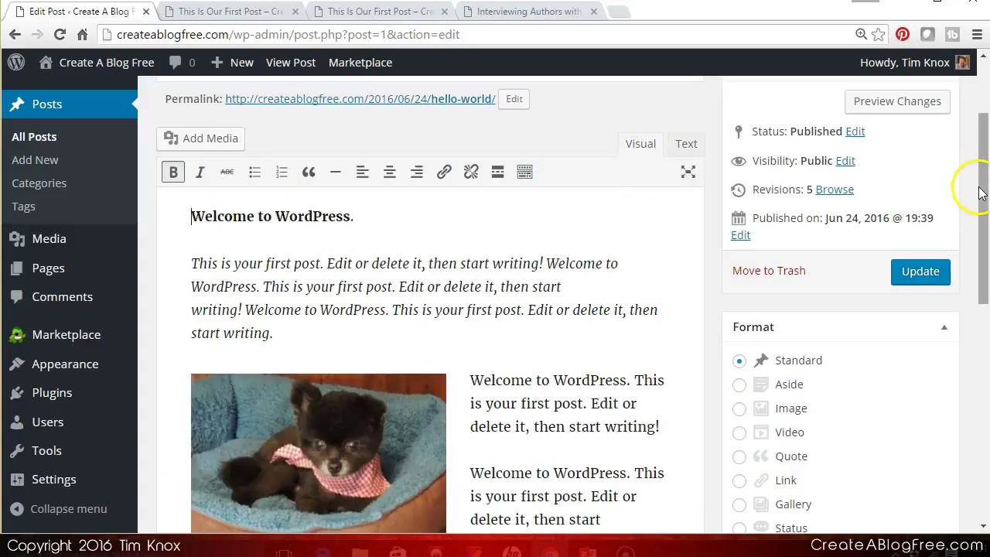
# Compare the bold heading and italic paragraph with their HTML tags in the code view and return to the visual view.
pyautogui.moveTo(982, 192); pyautogui.dragTo(983, 203)
pyautogui.moveTo(982, 222); pyautogui.dragTo(966, 173)
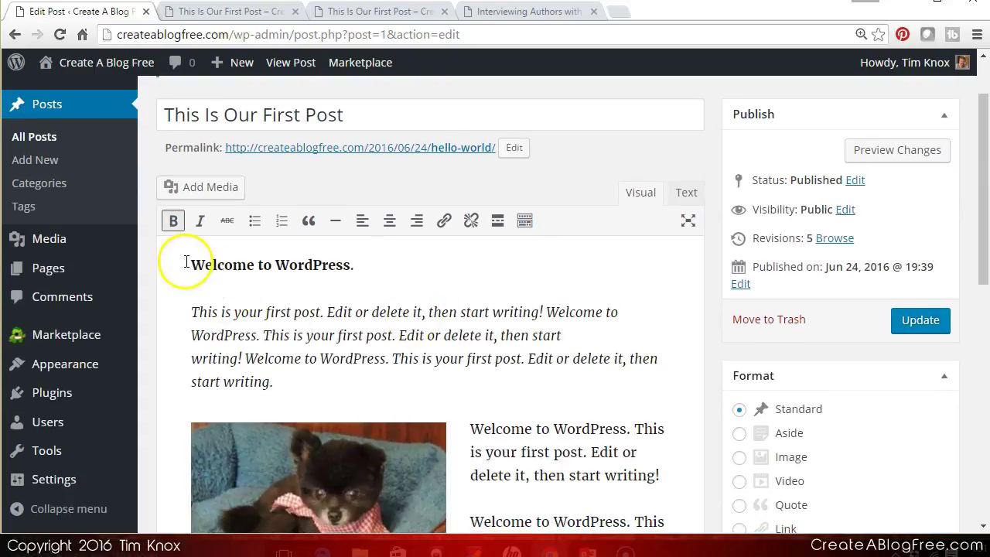
pyautogui.moveTo(181, 264); pyautogui.dragTo(352, 270)
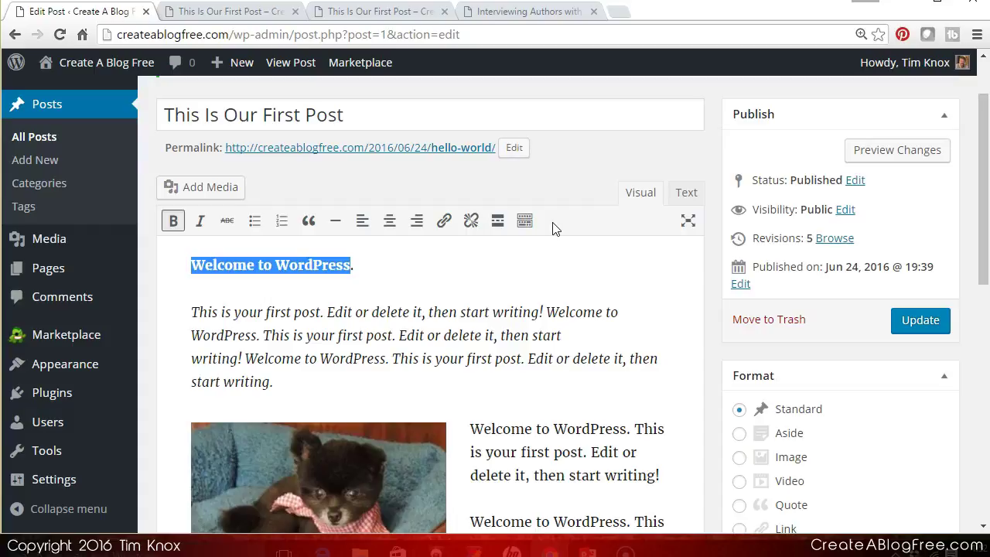
pyautogui.click(284, 119)
pyautogui.click(222, 270)
pyautogui.moveTo(346, 299); pyautogui.dragTo(350, 304)
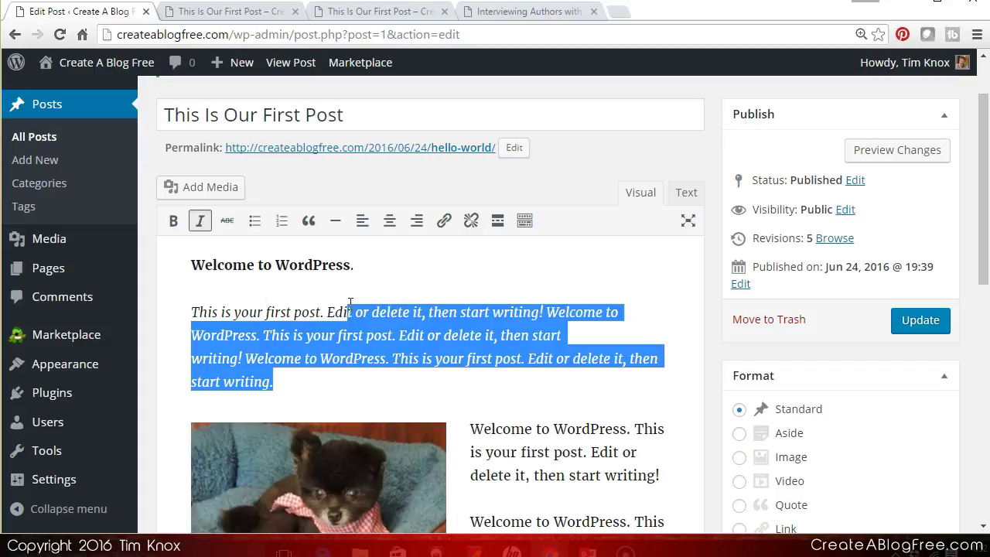
pyautogui.click(349, 267)
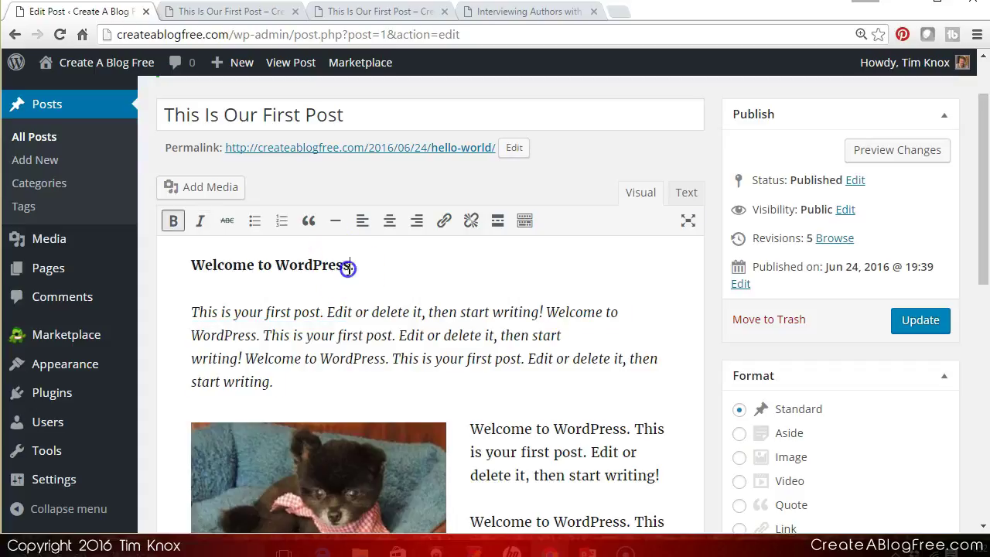
pyautogui.click(686, 194)
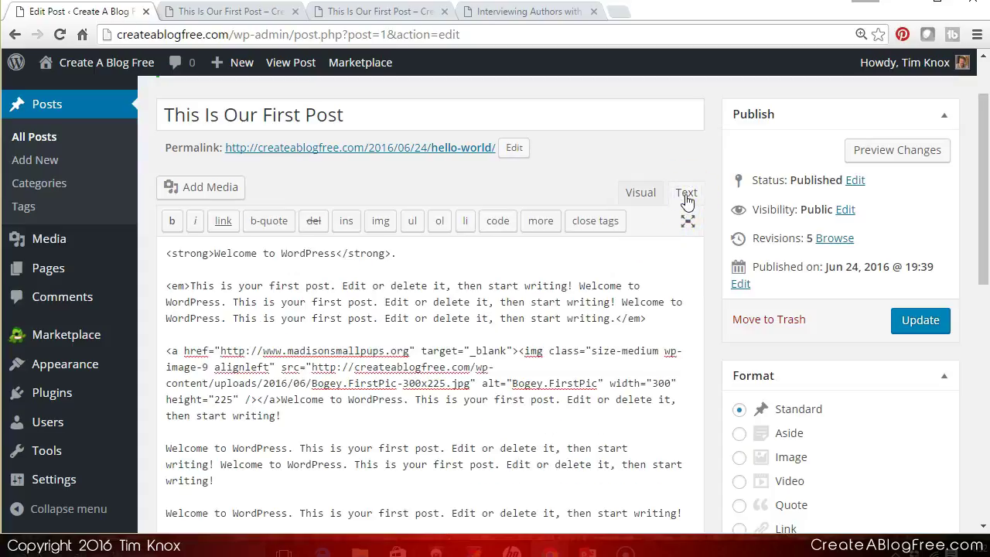
pyautogui.click(642, 194)
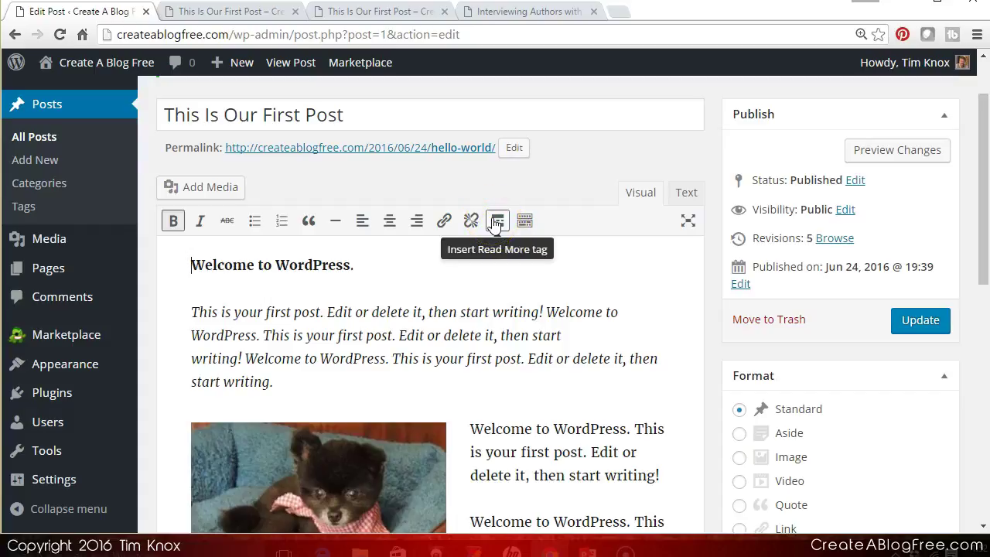
# Open the blog's home page from the dashboard and examine how the post is displayed there.
pyautogui.click(250, 11)
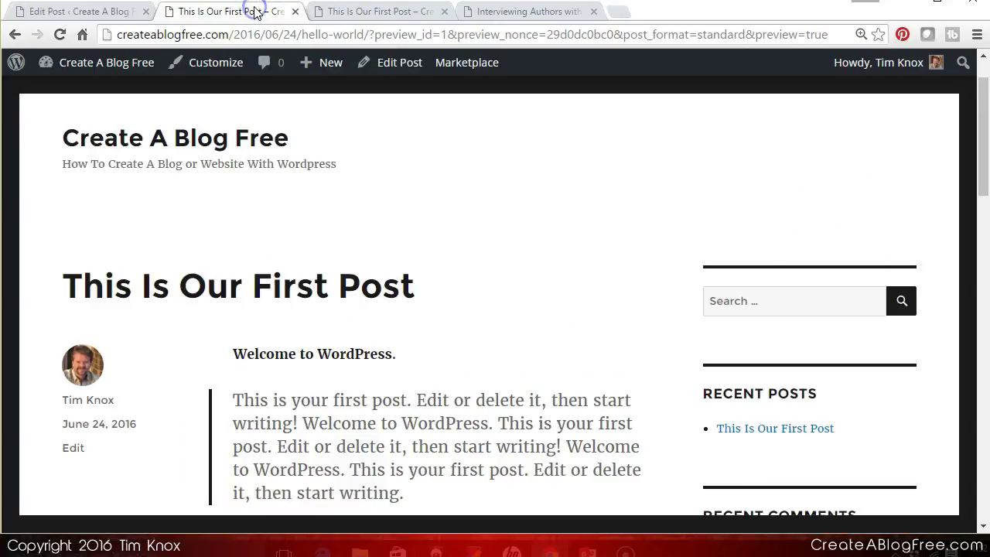
pyautogui.click(104, 66)
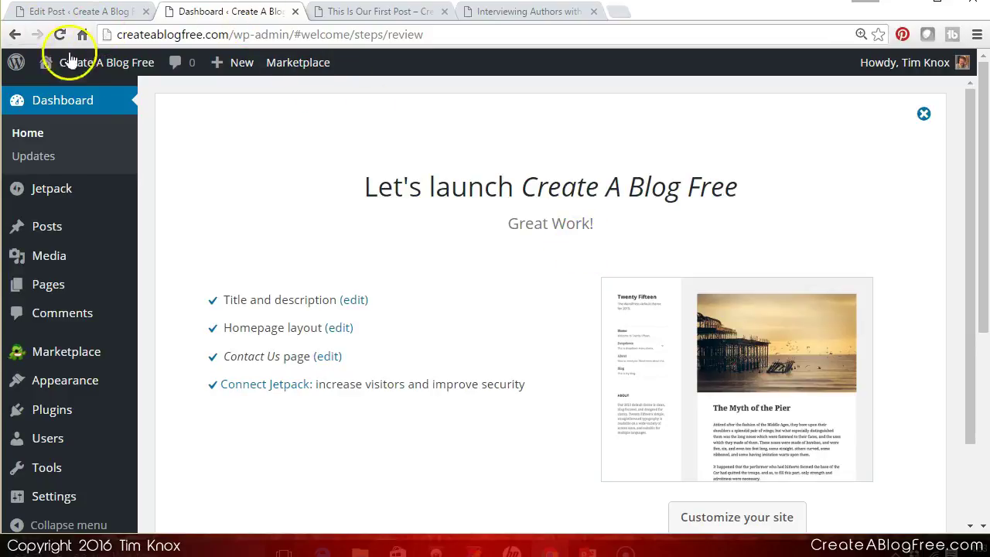
pyautogui.moveTo(93, 71)
pyautogui.click(68, 93)
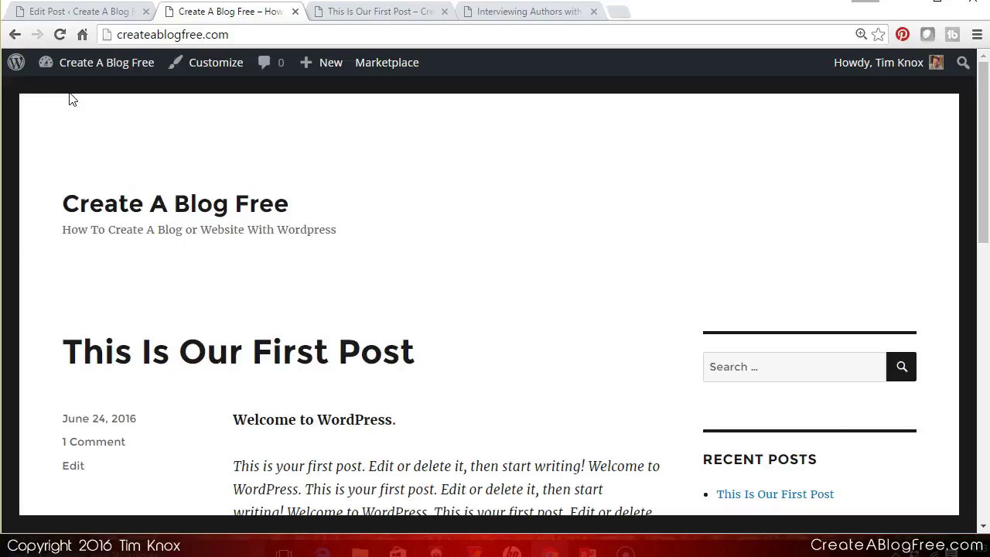
pyautogui.moveTo(981, 136); pyautogui.dragTo(943, 160)
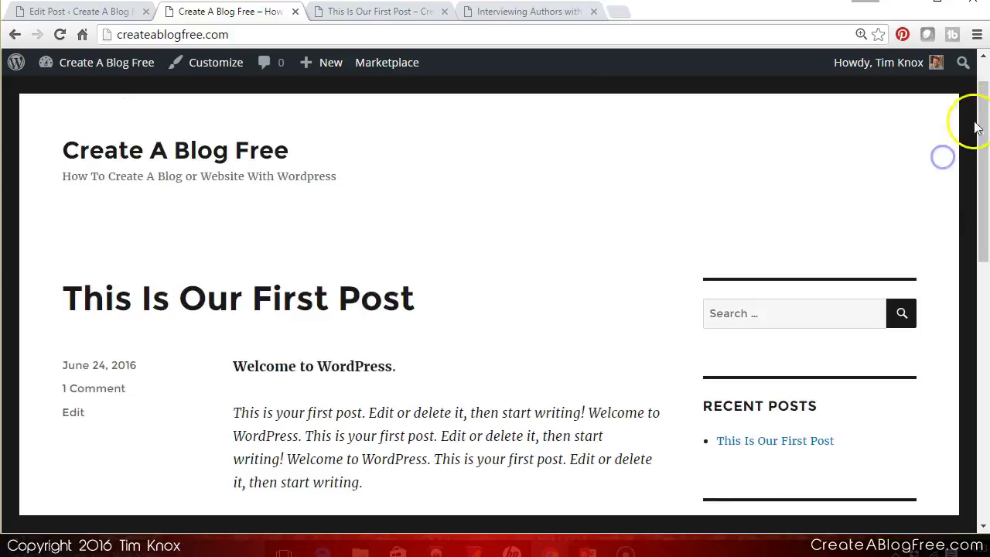
pyautogui.moveTo(979, 124); pyautogui.dragTo(965, 97)
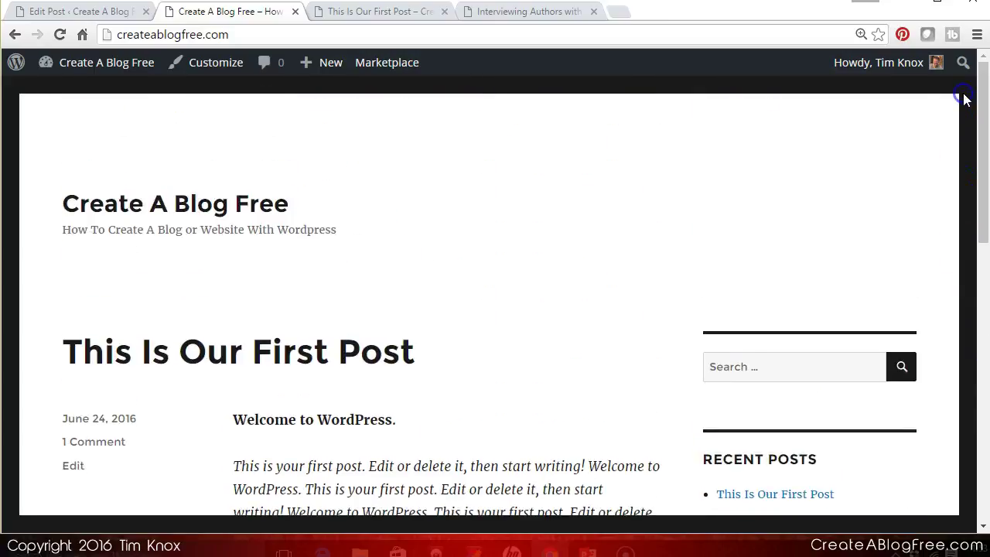
pyautogui.click(727, 121)
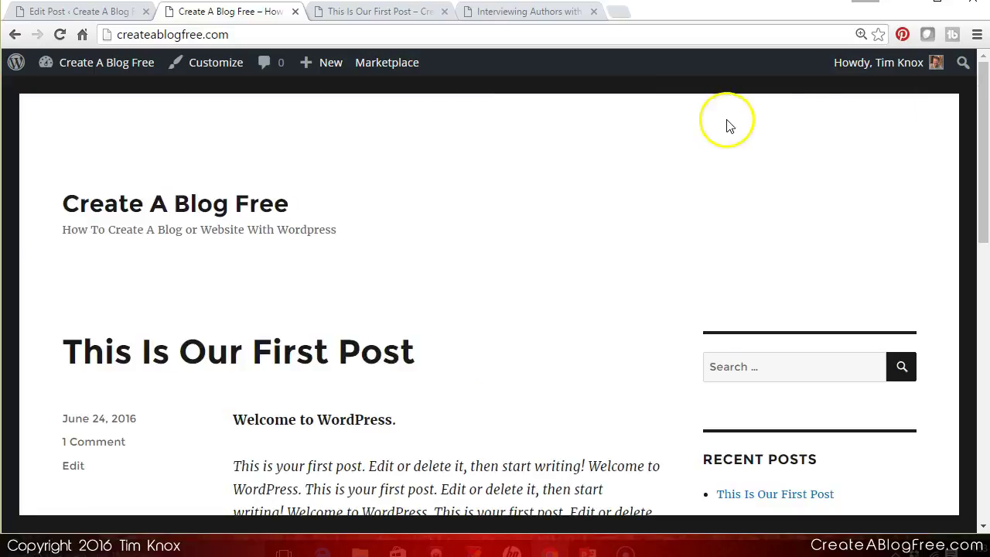
# Examine a post excerpt on the Interviewing Authors home page, then open the second listed post to view its full content.
pyautogui.click(545, 14)
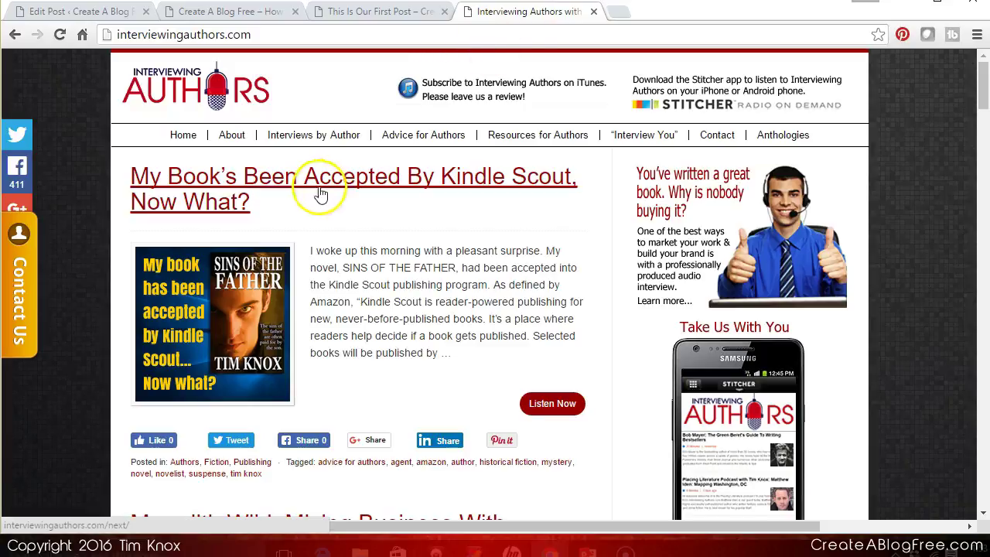
pyautogui.moveTo(453, 353); pyautogui.dragTo(320, 252)
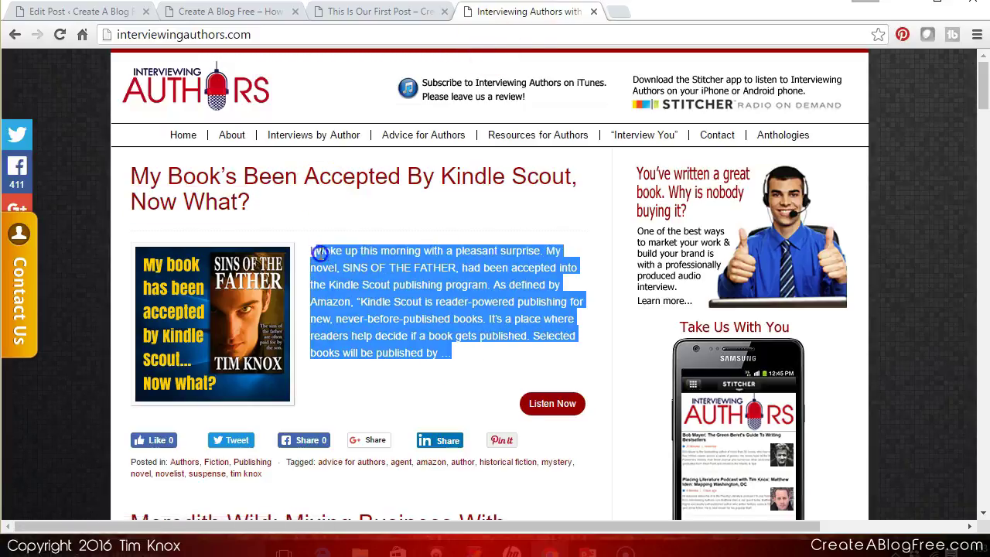
pyautogui.click(492, 351)
pyautogui.click(981, 378)
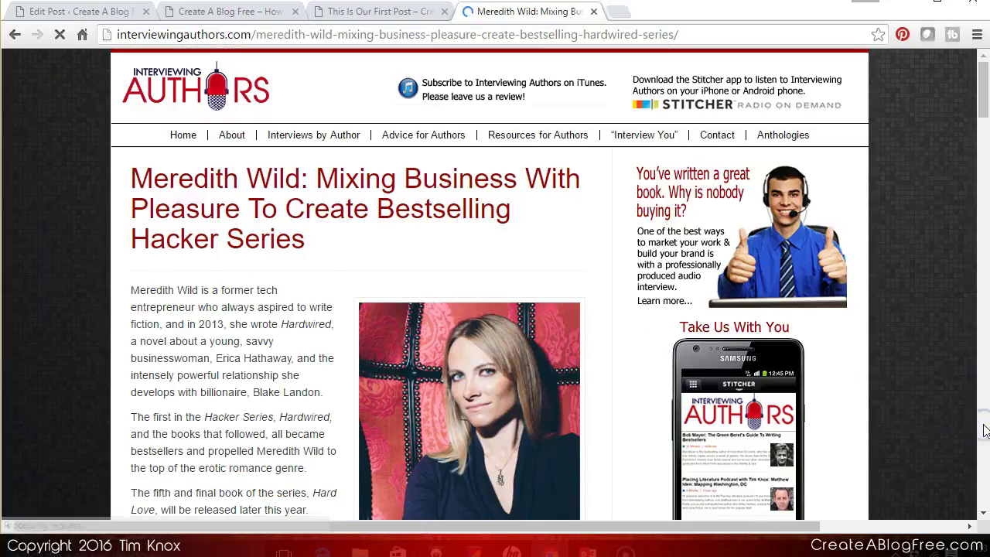
pyautogui.scroll(-10, 986, 431)
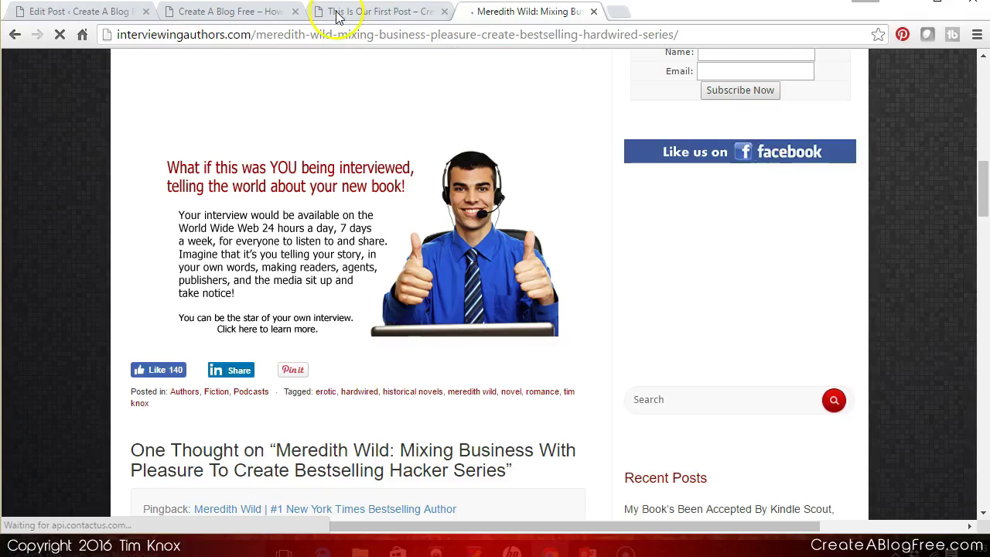
# In the post editor, remove the italics from the paragraph below the bold heading and join it onto the heading's line.
pyautogui.click(112, 16)
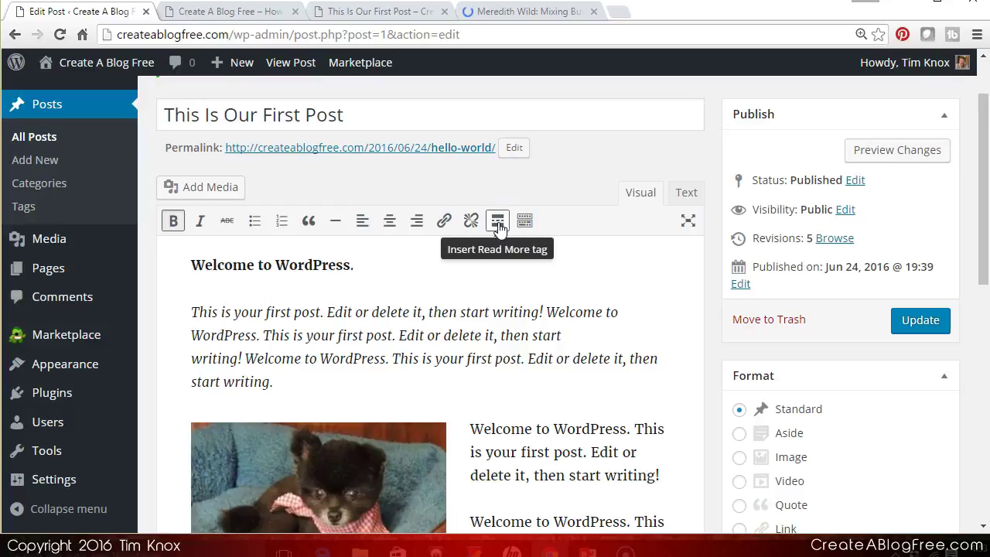
pyautogui.click(277, 379)
pyautogui.click(280, 381)
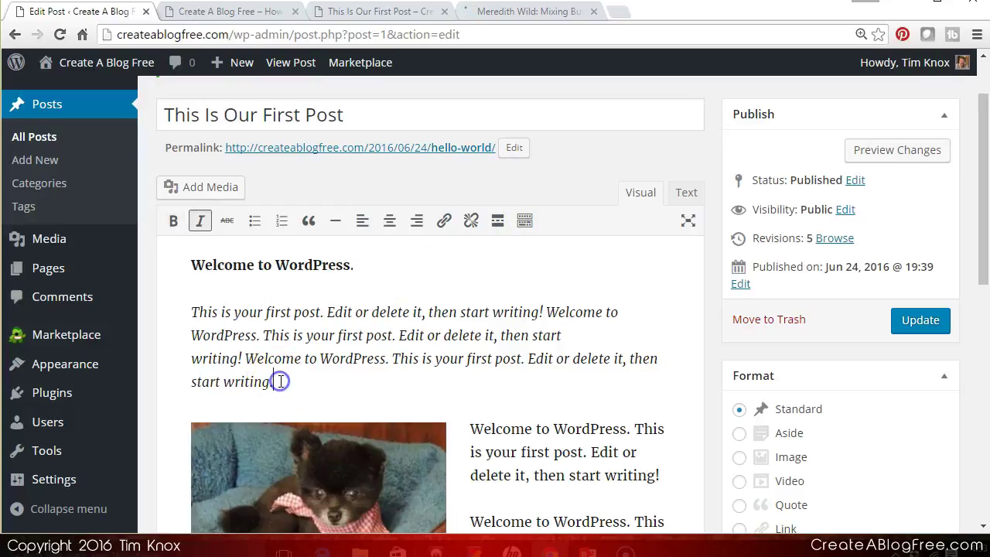
pyautogui.moveTo(280, 381); pyautogui.dragTo(191, 312)
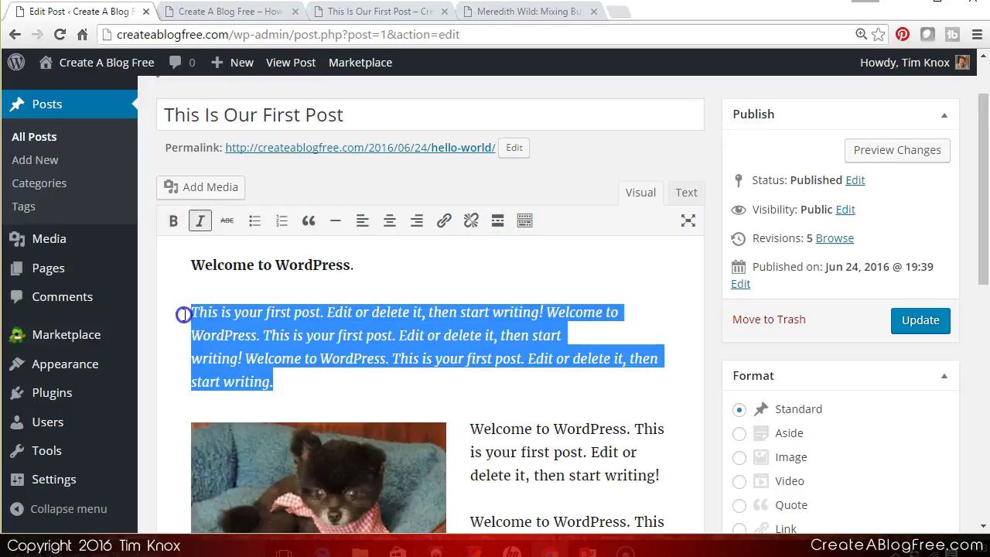
pyautogui.click(200, 222)
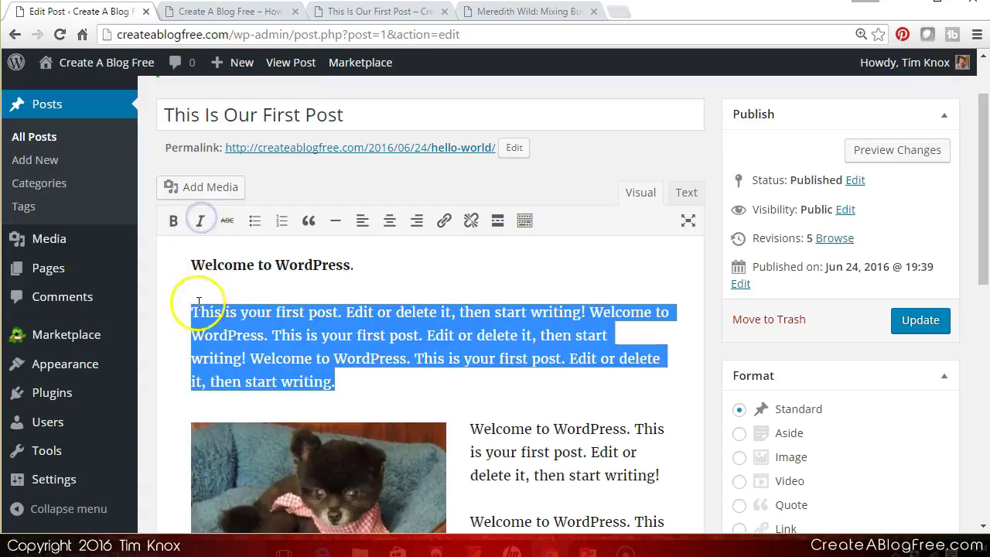
pyautogui.click(195, 310)
pyautogui.press('BackSpace')
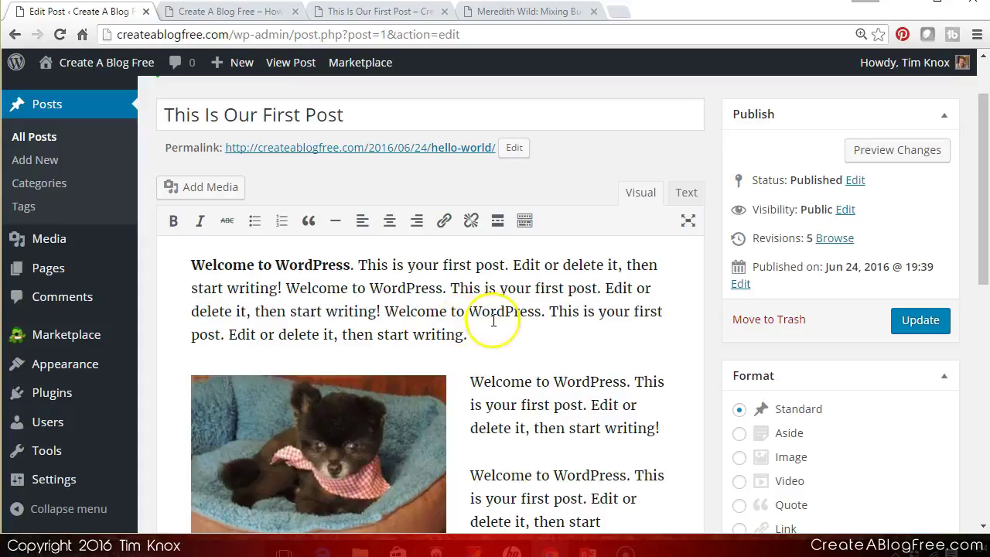
# Insert a Read More tag after the first paragraph, above the dog image, and update the post.
pyautogui.click(471, 335)
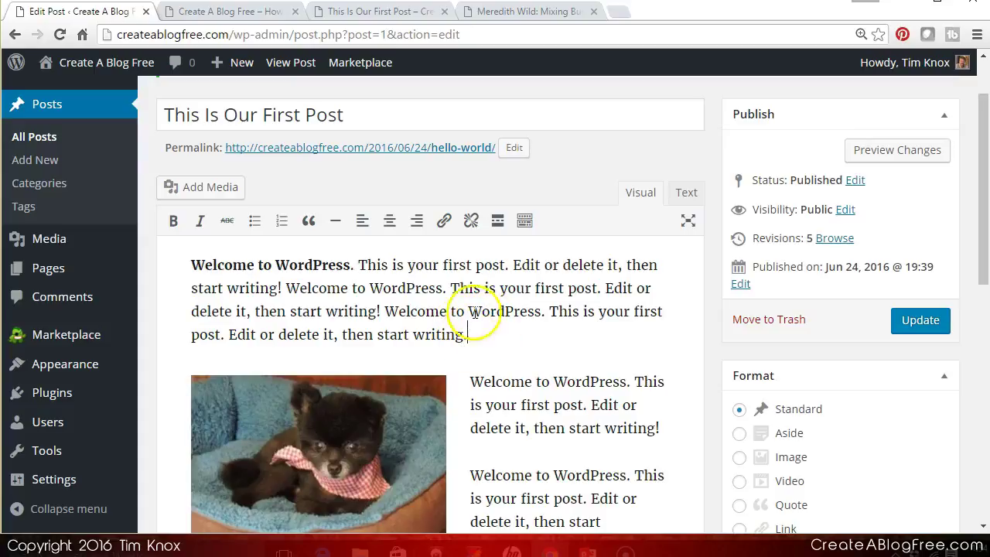
pyautogui.click(498, 222)
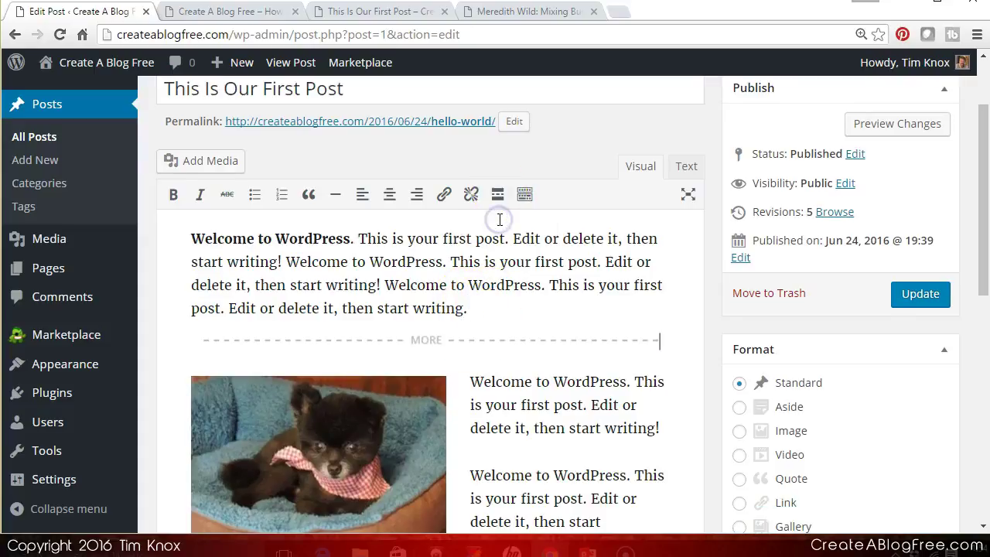
pyautogui.click(920, 294)
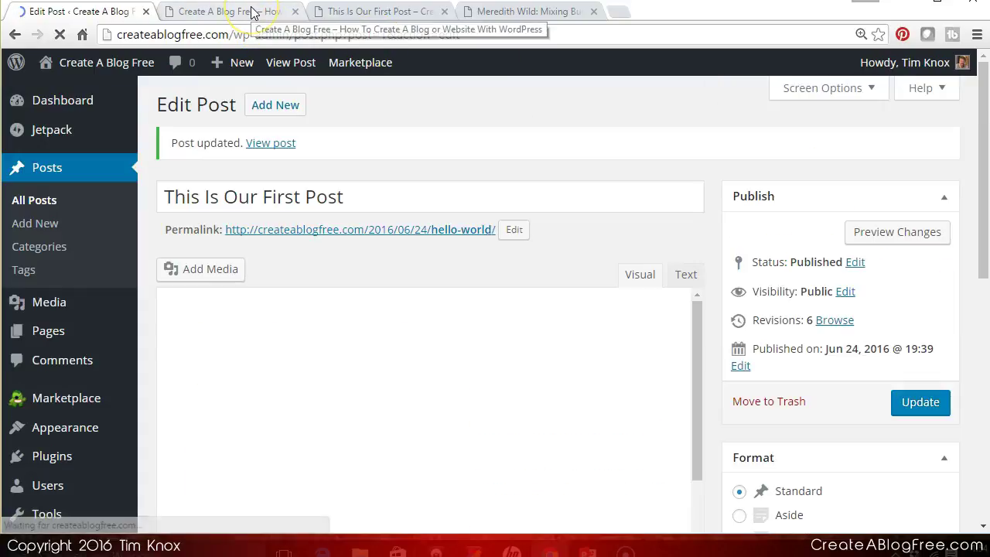
# Reload the blog's home page, examine the post excerpt, open the full post through its Continue reading link, and return to the home page.
pyautogui.click(252, 13)
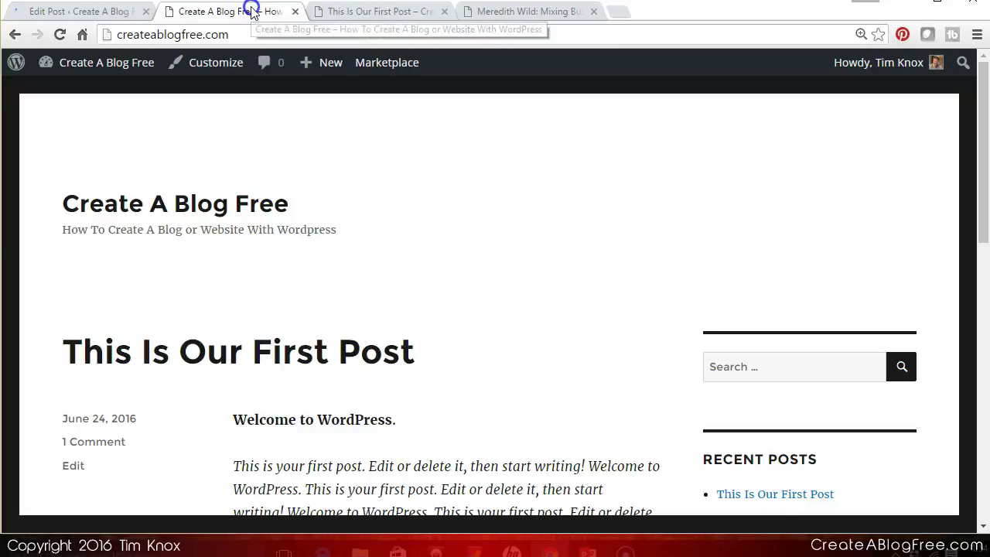
pyautogui.click(60, 36)
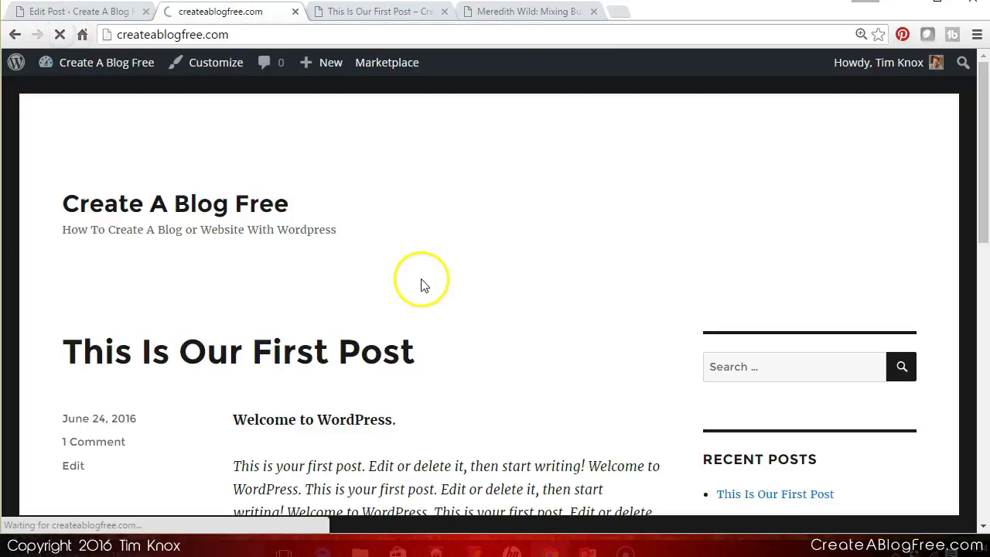
pyautogui.click(984, 526)
pyautogui.click(984, 526)
pyautogui.click(984, 527)
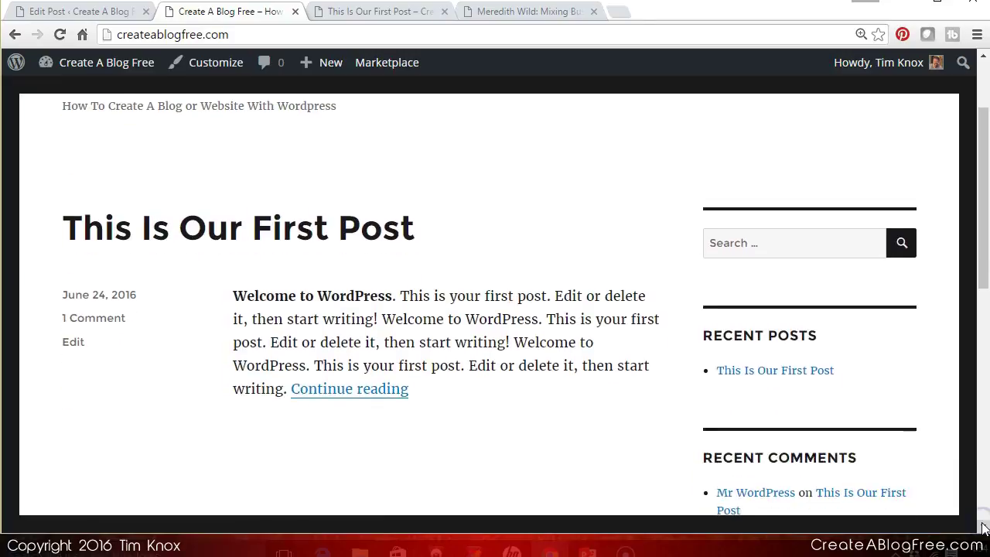
pyautogui.click(984, 527)
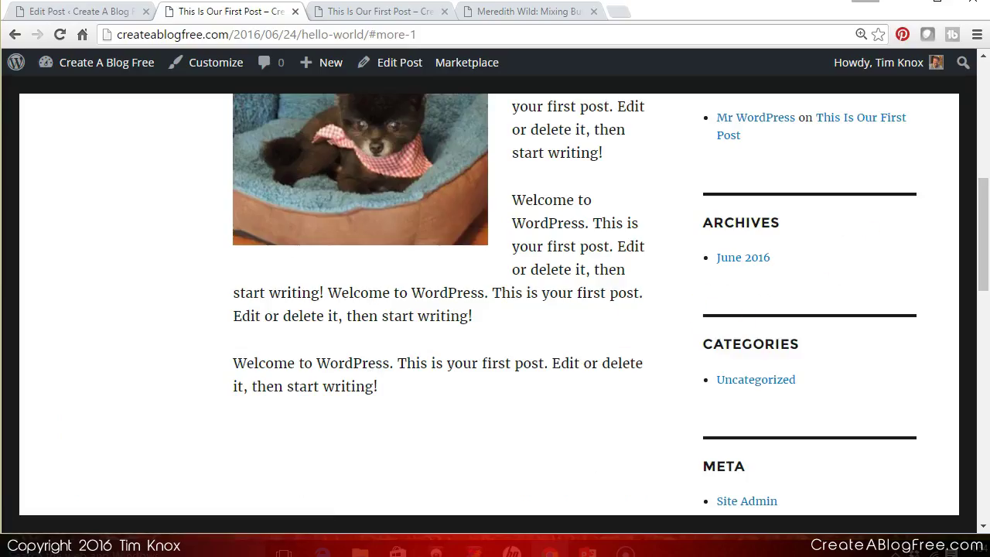
pyautogui.moveTo(974, 186); pyautogui.dragTo(973, 131)
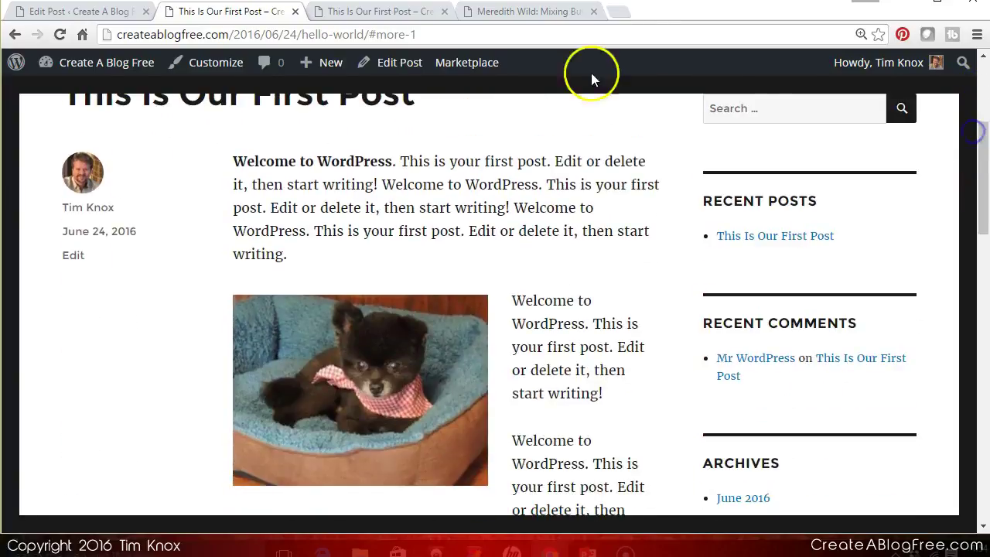
pyautogui.click(14, 35)
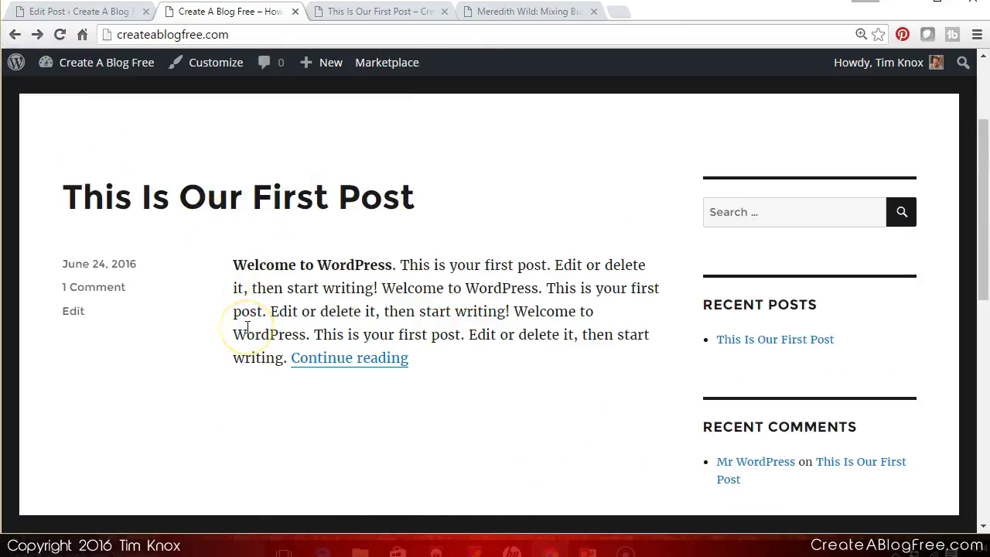
# Set Bogey.FirstPic.jpg from the media library as the post's featured image and update the post.
pyautogui.click(117, 15)
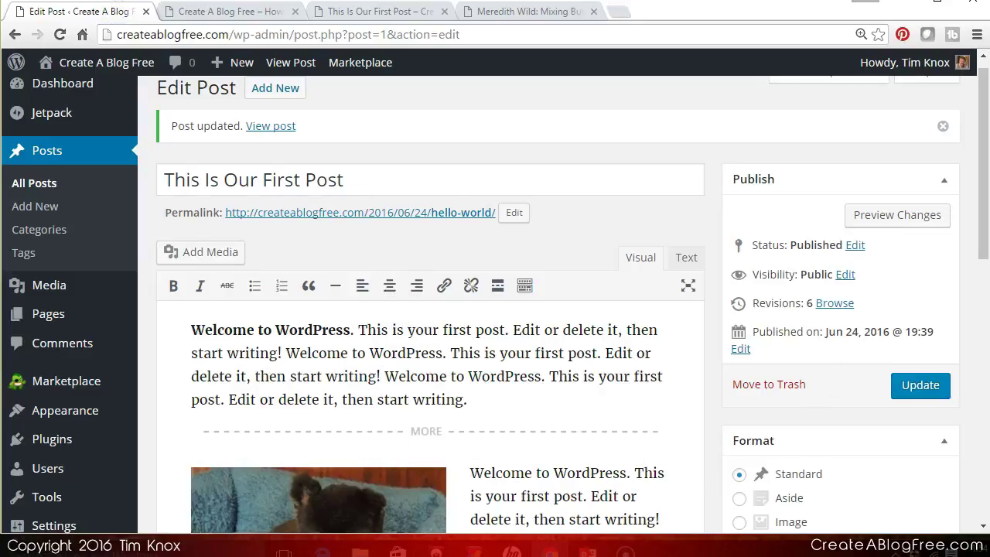
pyautogui.moveTo(981, 182); pyautogui.dragTo(981, 232)
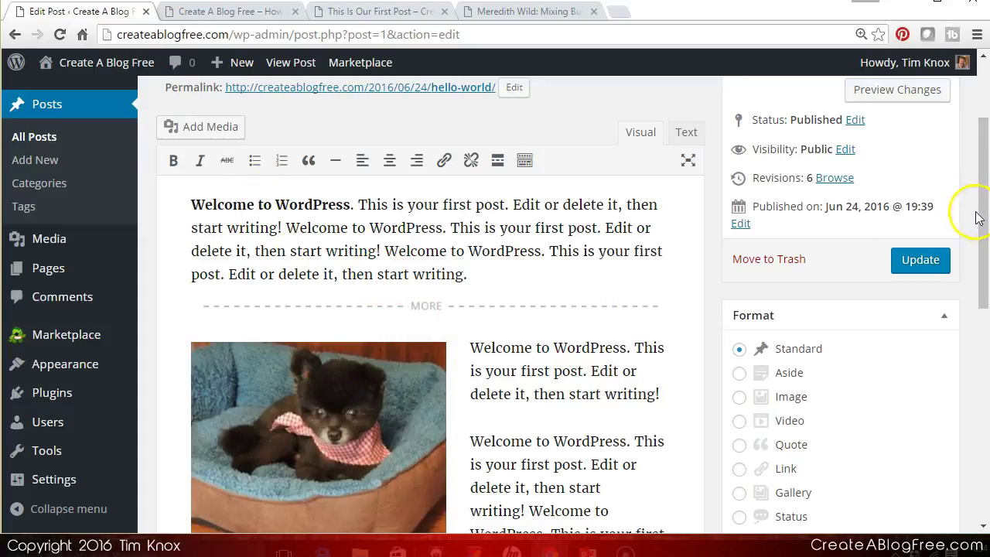
pyautogui.moveTo(979, 220); pyautogui.dragTo(983, 436)
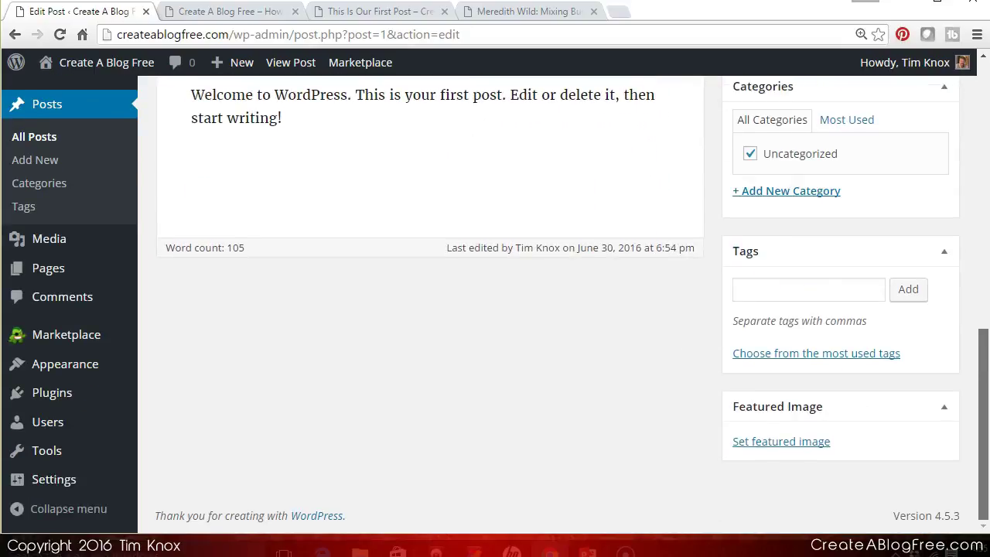
pyautogui.click(811, 444)
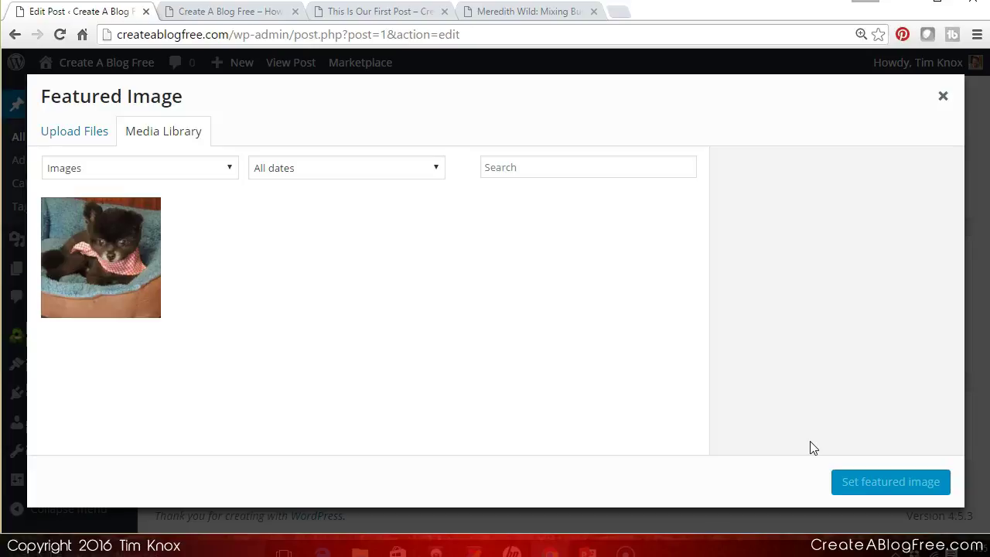
pyautogui.click(116, 259)
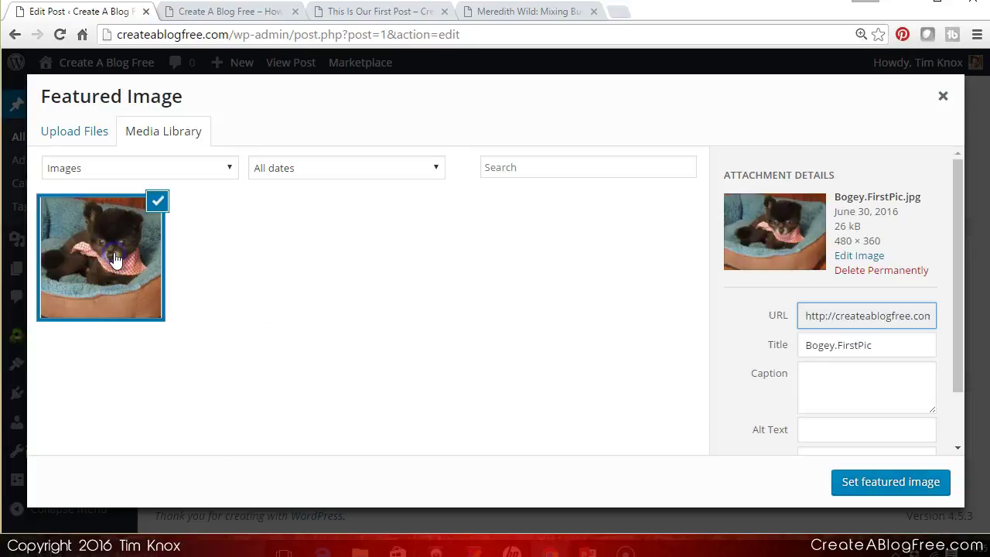
pyautogui.moveTo(956, 370); pyautogui.dragTo(965, 435)
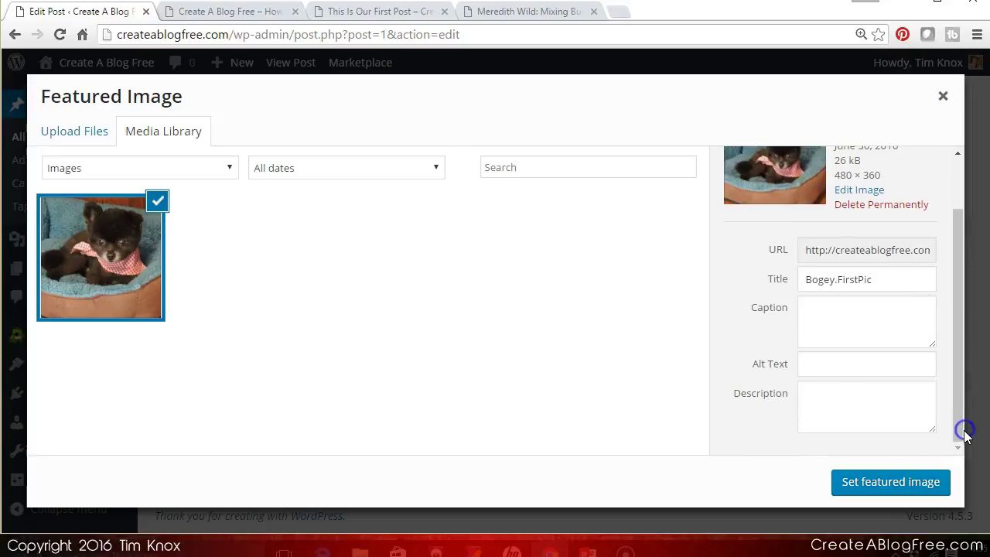
pyautogui.click(880, 478)
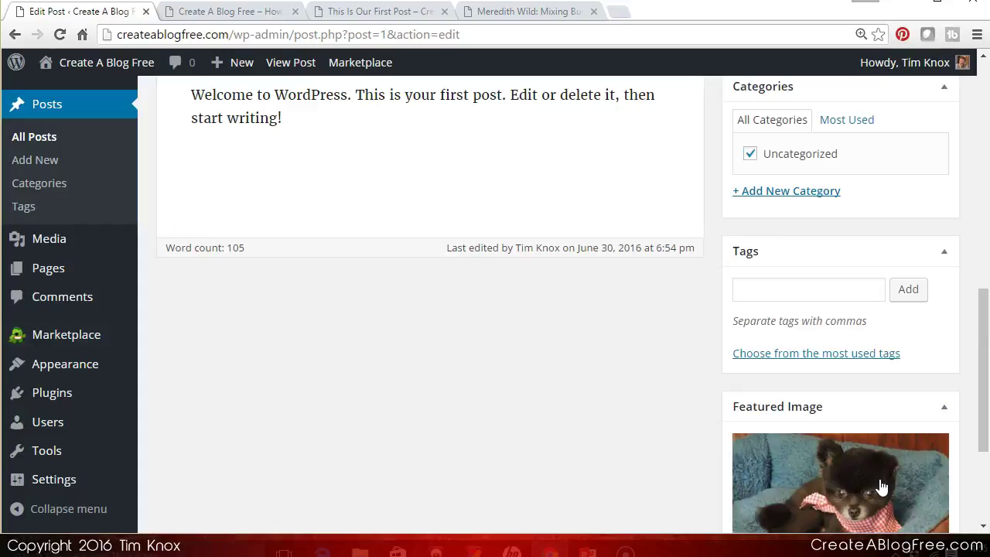
pyautogui.moveTo(981, 337); pyautogui.dragTo(897, 139)
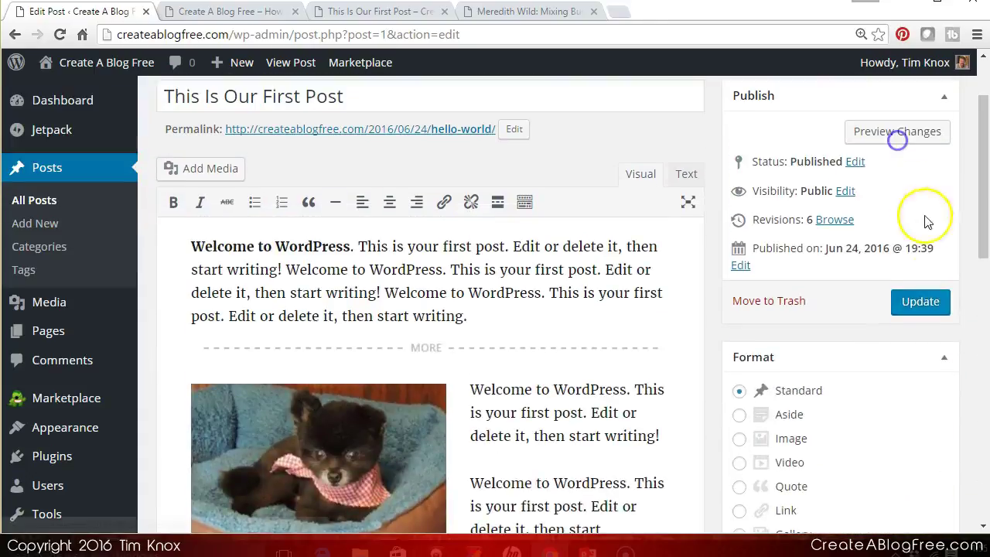
pyautogui.click(916, 301)
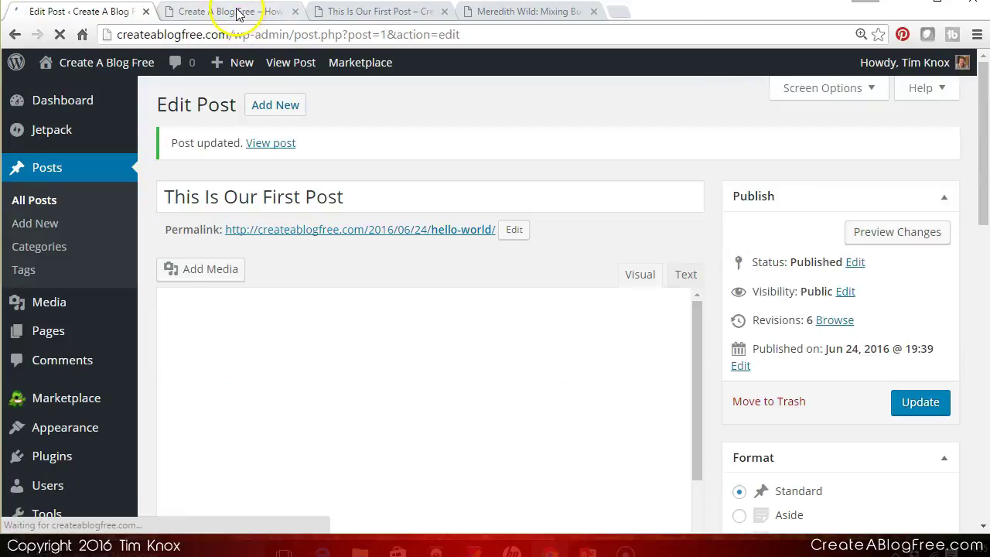
# Reload the blog's home page and examine how the featured image is displayed with the post.
pyautogui.click(238, 13)
pyautogui.click(59, 35)
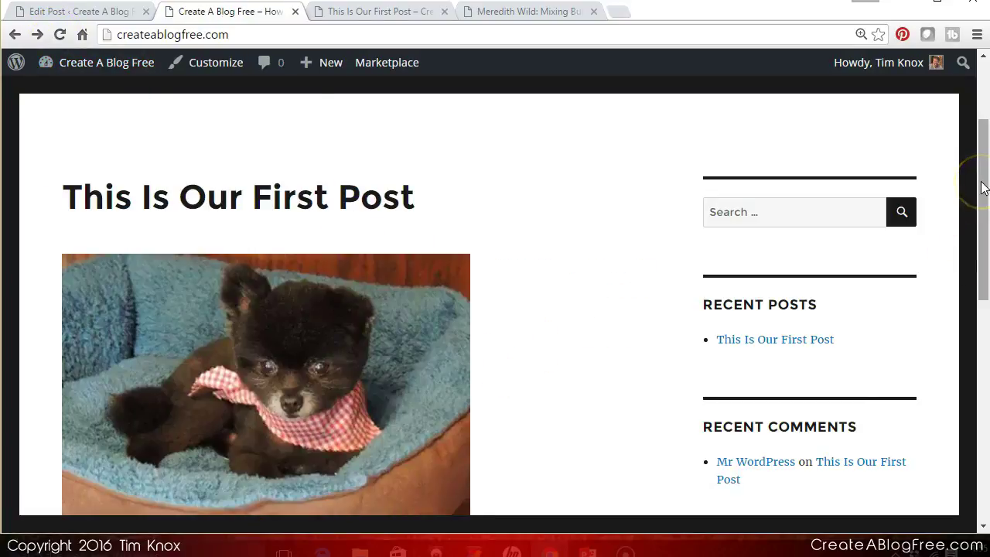
pyautogui.moveTo(983, 188); pyautogui.dragTo(978, 124)
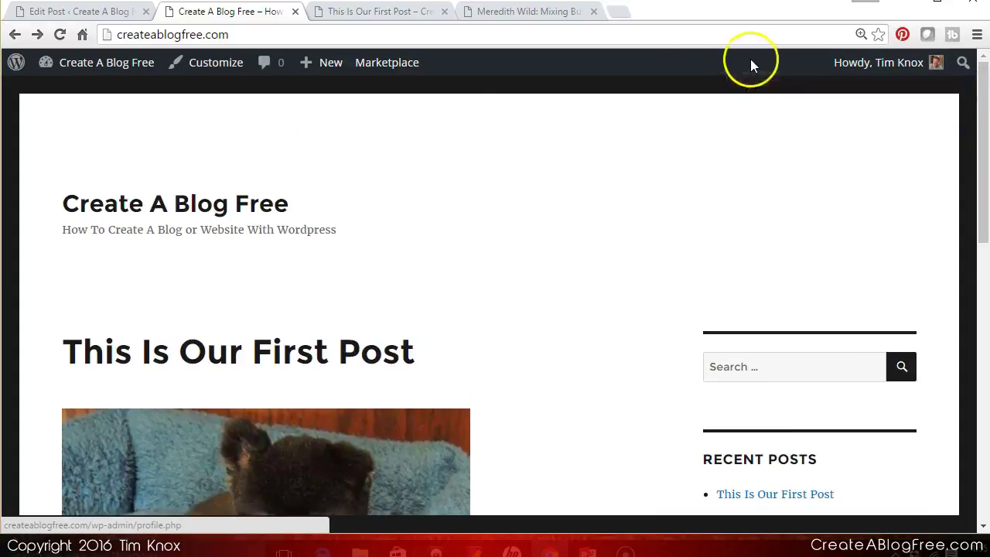
# Compare the second listed post's excerpt and thumbnail on the Interviewing Authors home page with its full post.
pyautogui.click(559, 12)
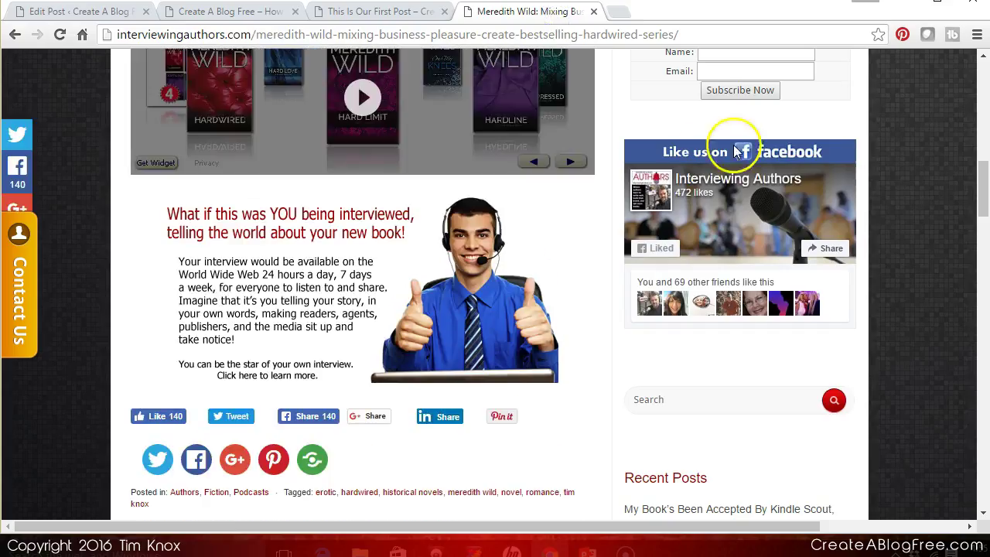
pyautogui.scroll(10, 981, 91)
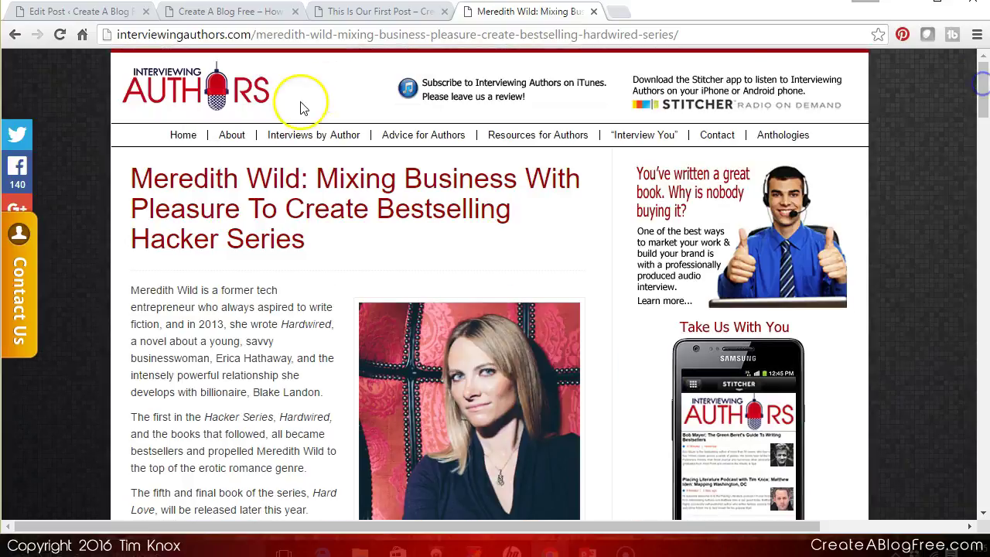
pyautogui.click(184, 140)
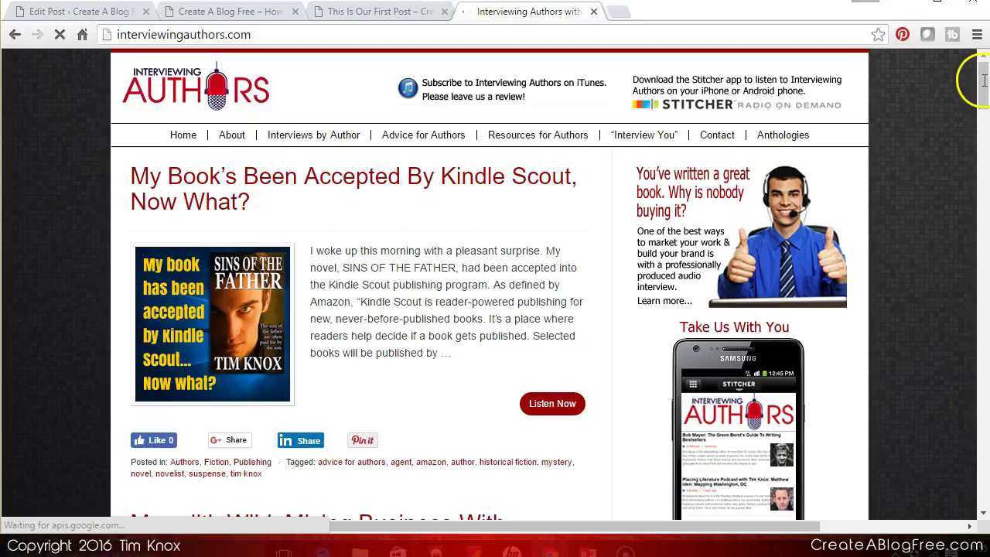
pyautogui.click(984, 124)
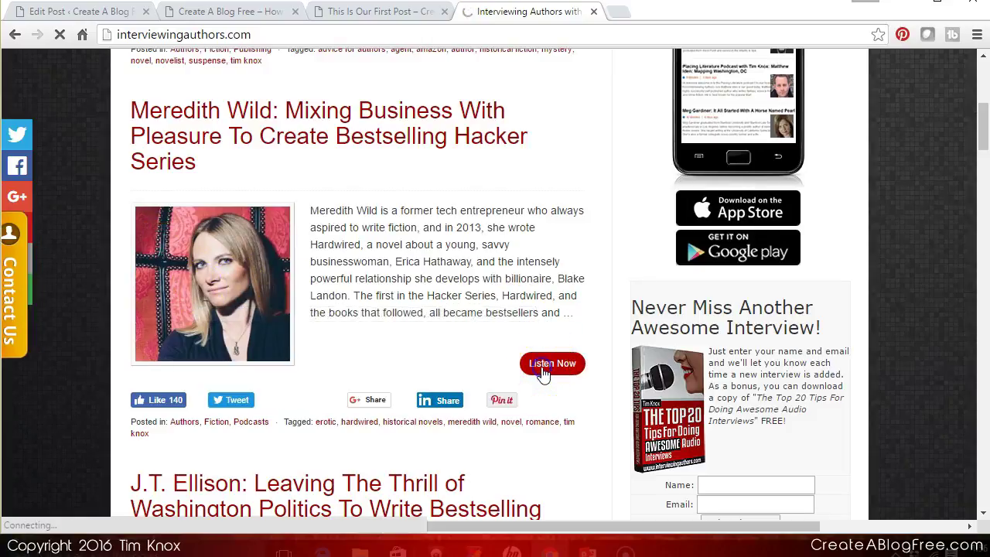
pyautogui.click(561, 360)
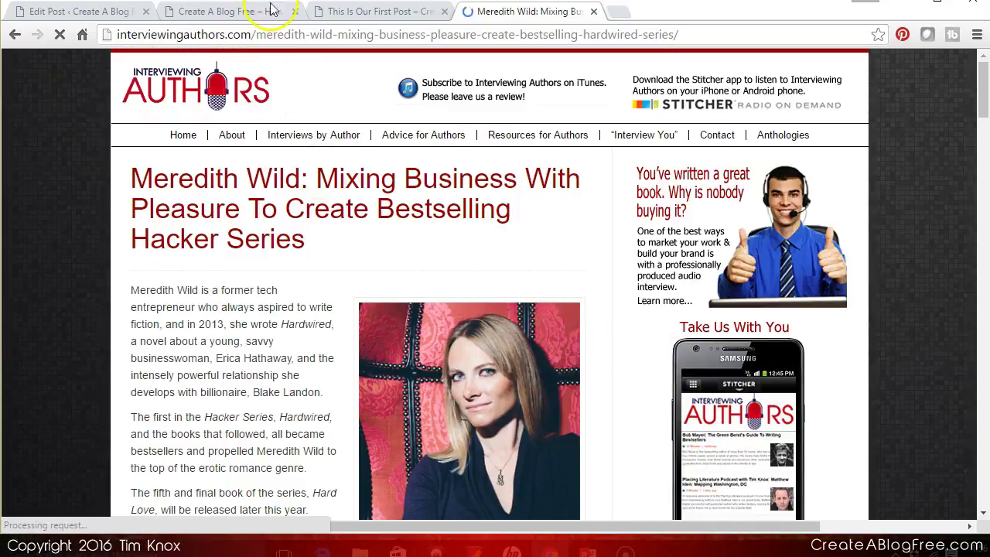
# Examine the featured image and excerpt on the blog's home page, open the full post from there, and return to the post editor.
pyautogui.click(370, 12)
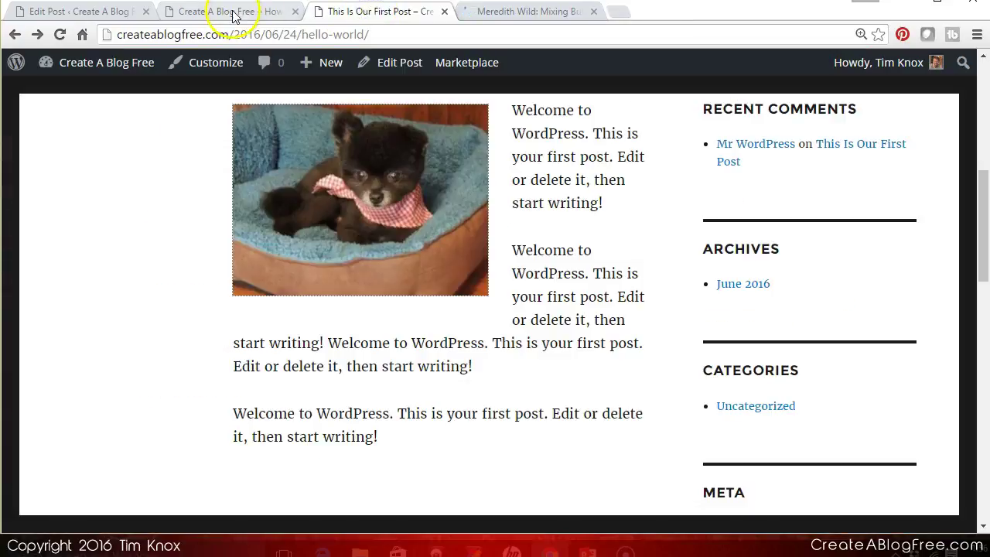
pyautogui.click(234, 15)
pyautogui.moveTo(985, 100); pyautogui.dragTo(984, 207)
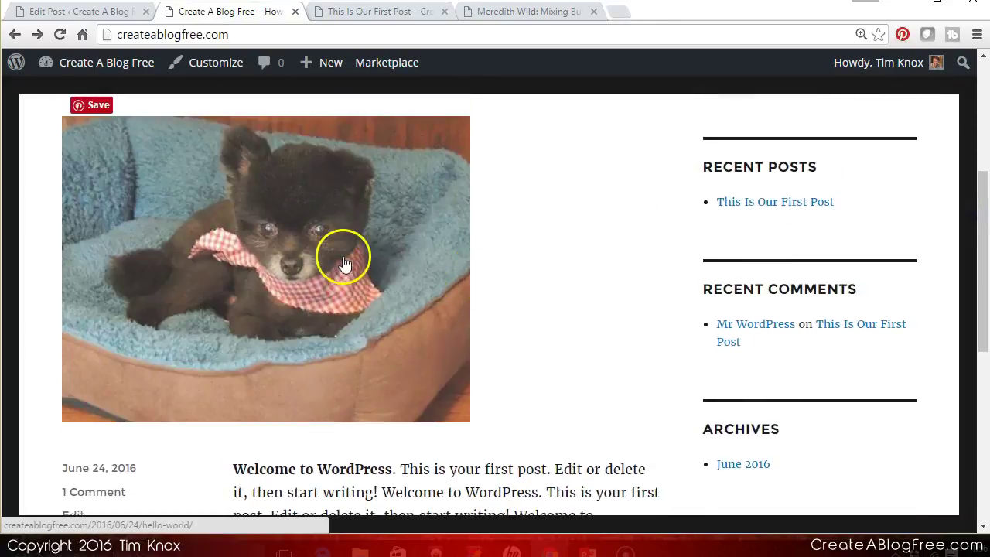
pyautogui.moveTo(984, 221); pyautogui.dragTo(980, 300)
pyautogui.click(379, 305)
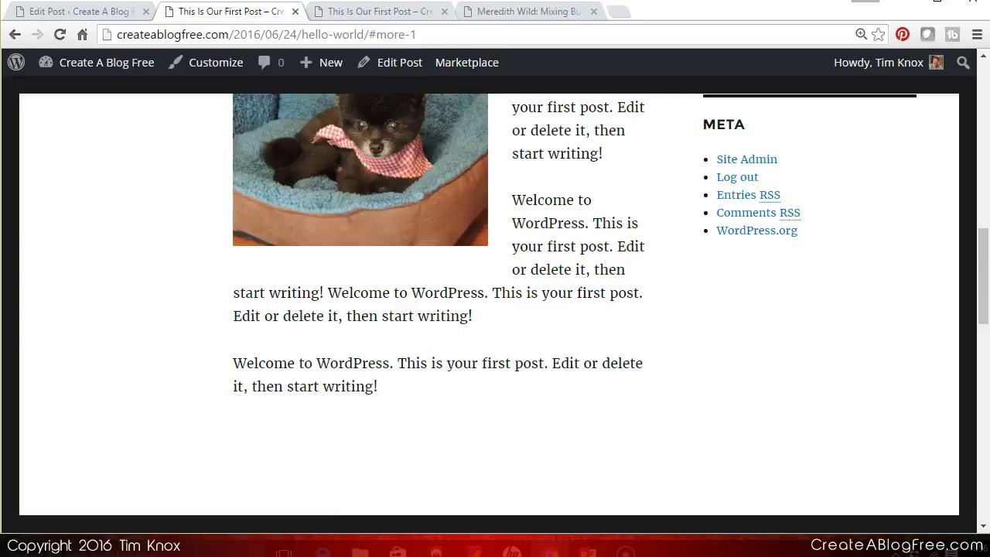
pyautogui.scroll(10, 979, 110)
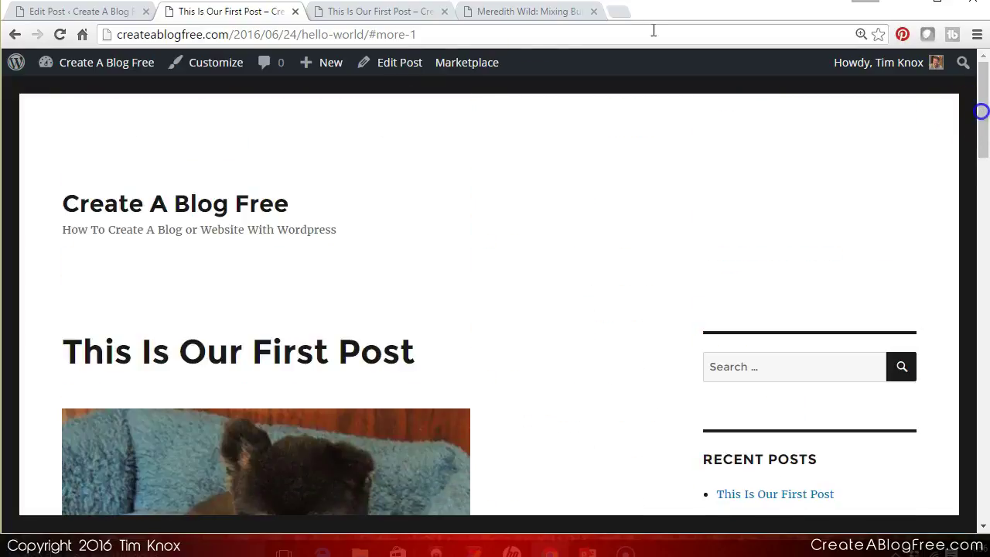
pyautogui.click(82, 13)
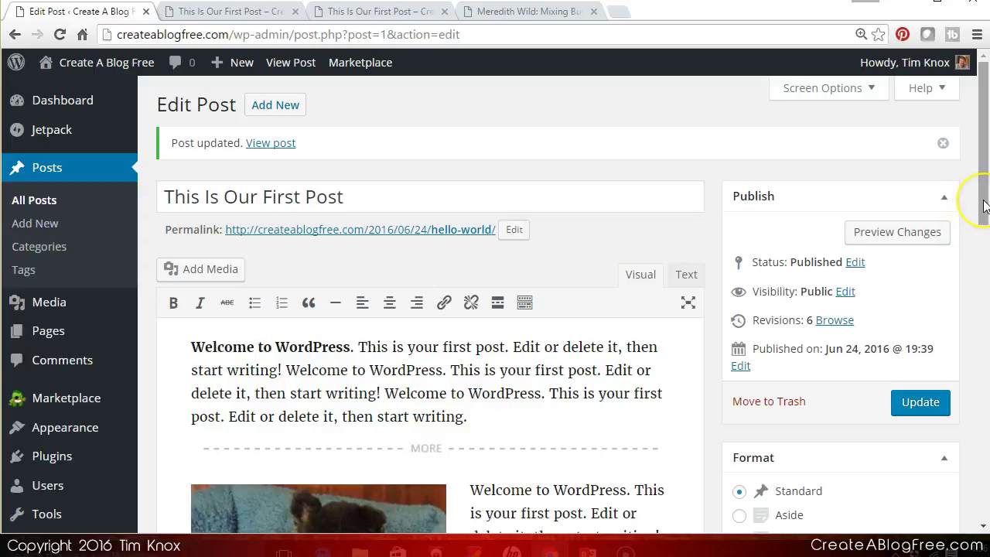
# Browse the editor's help topics on title and post editor, inserting media and publish settings, and check the available screen options.
pyautogui.moveTo(984, 205); pyautogui.dragTo(984, 234)
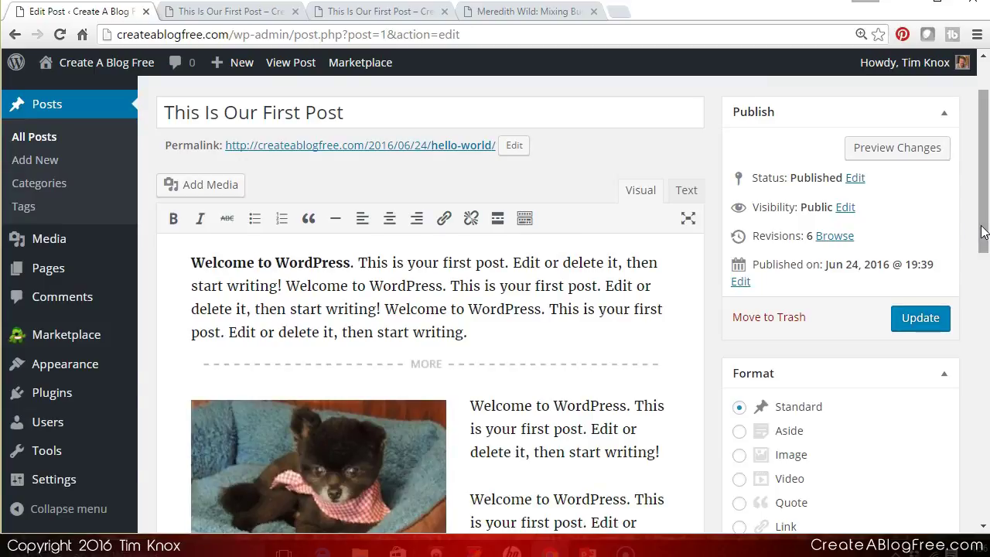
pyautogui.moveTo(978, 106); pyautogui.dragTo(984, 73)
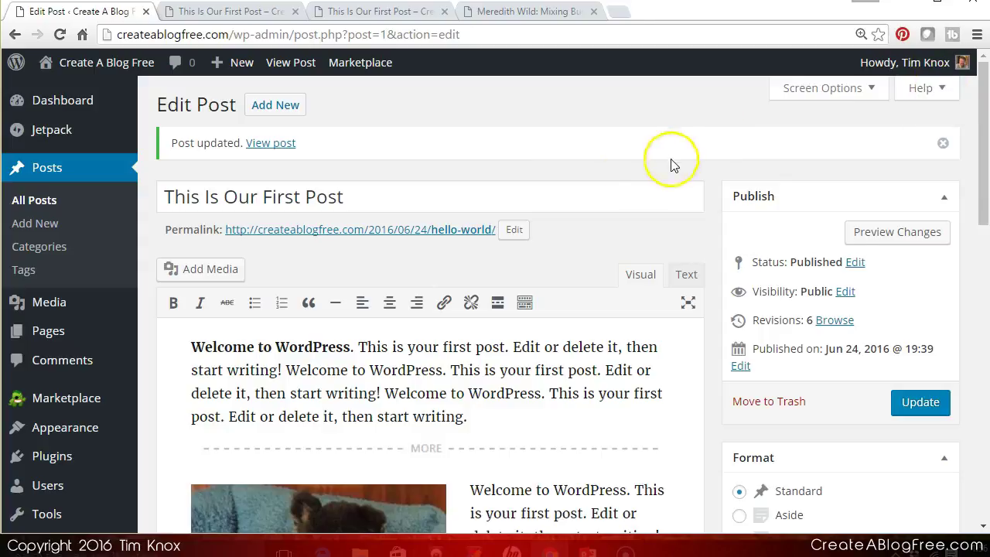
pyautogui.click(927, 96)
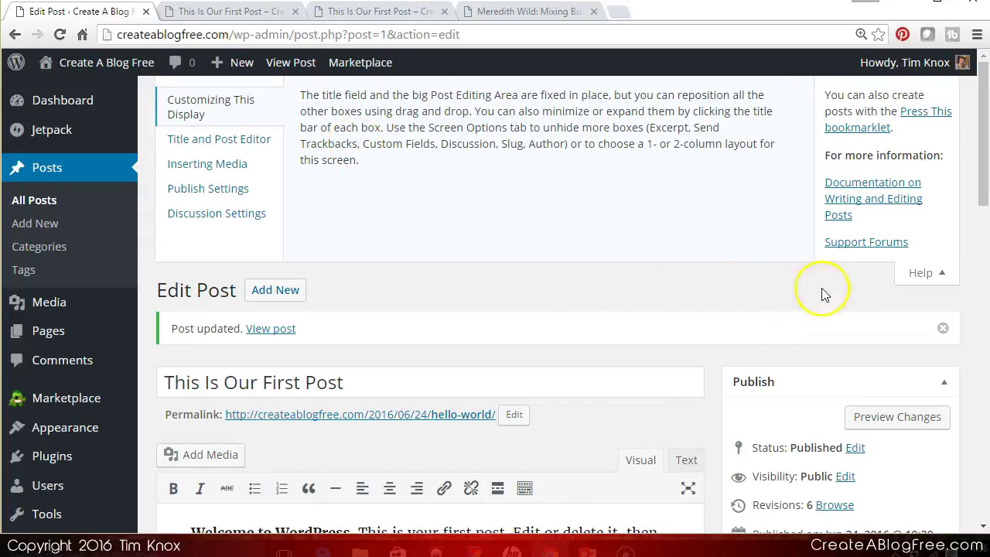
pyautogui.click(242, 139)
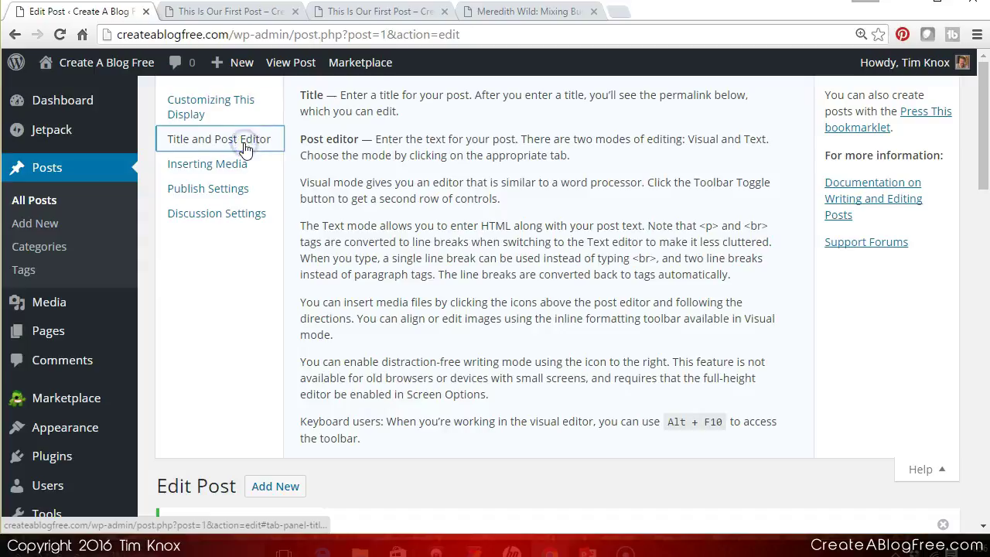
pyautogui.click(230, 167)
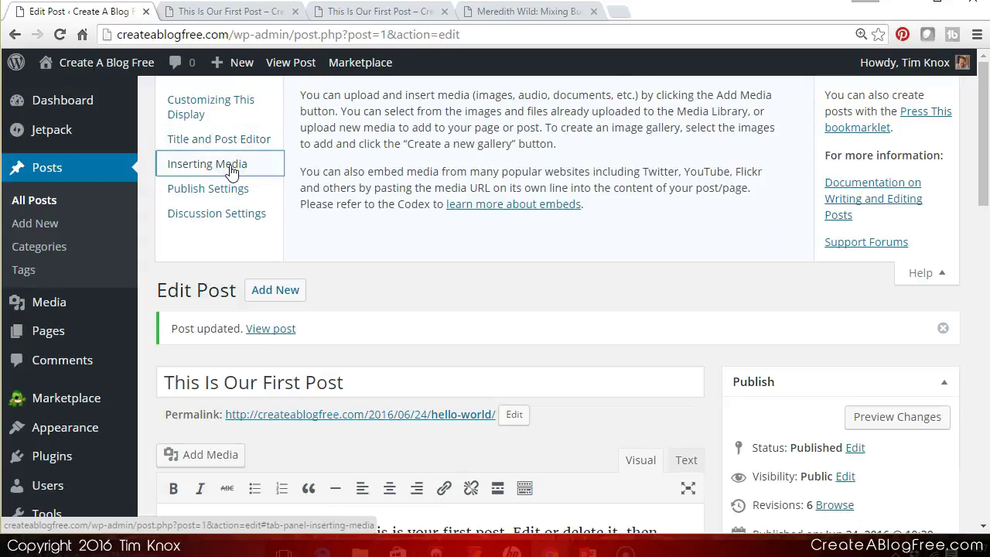
pyautogui.click(227, 192)
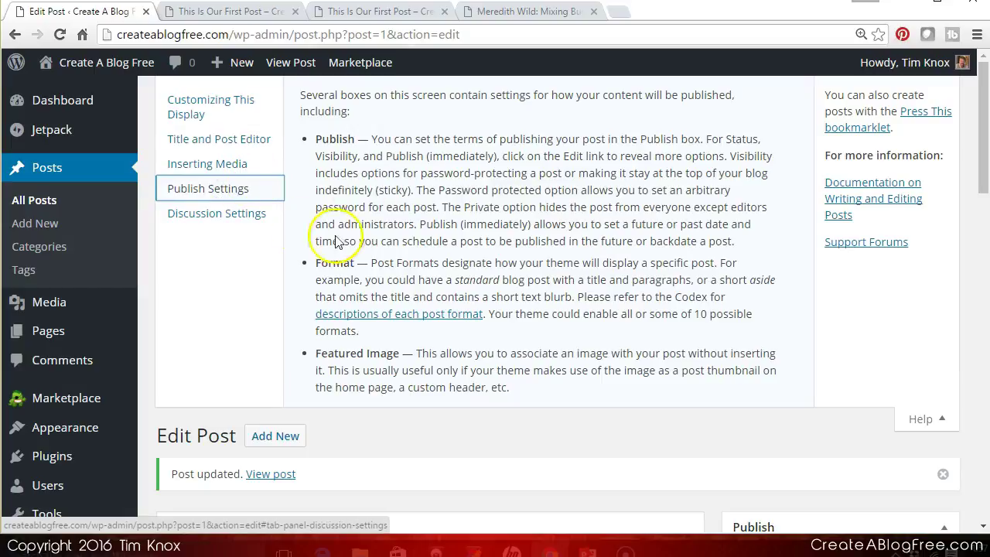
pyautogui.click(939, 419)
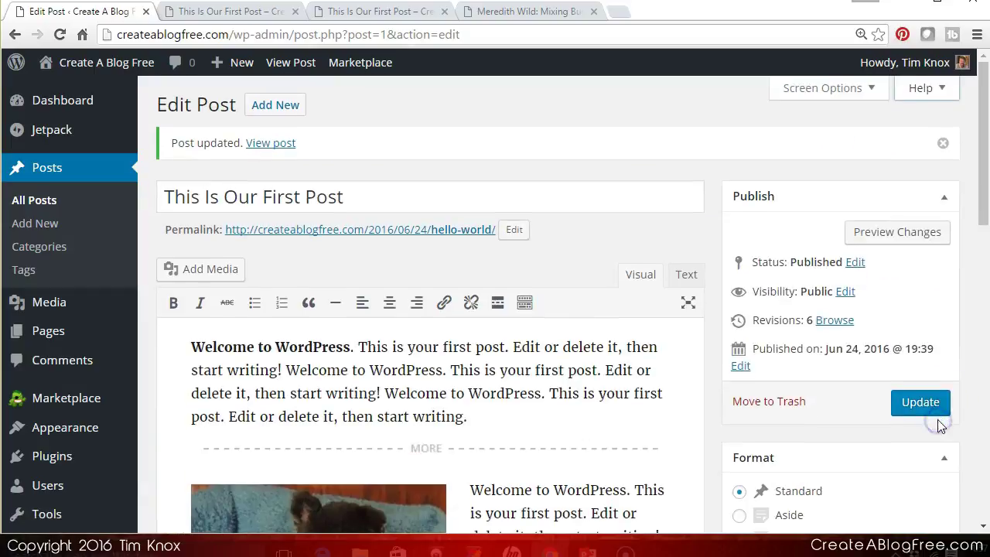
pyautogui.click(870, 89)
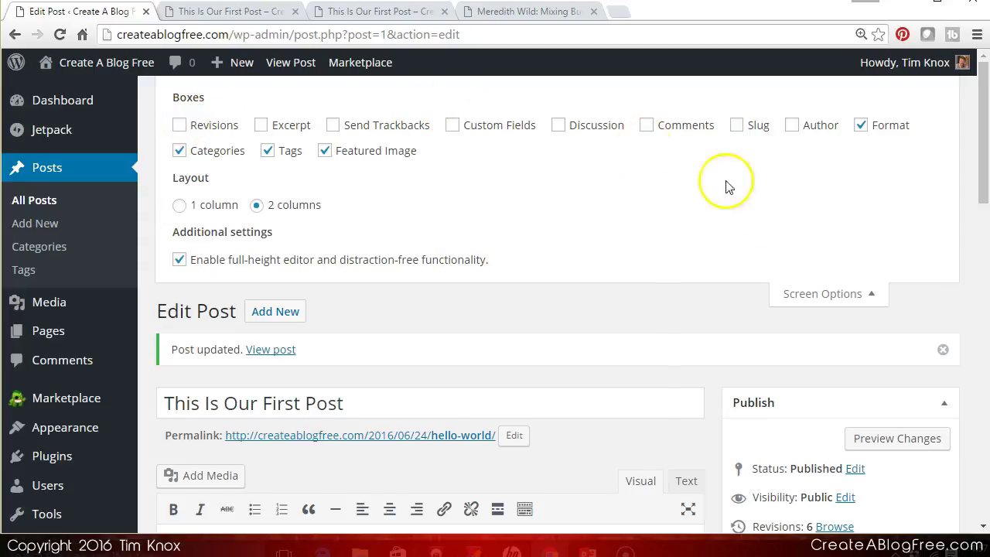
pyautogui.click(865, 294)
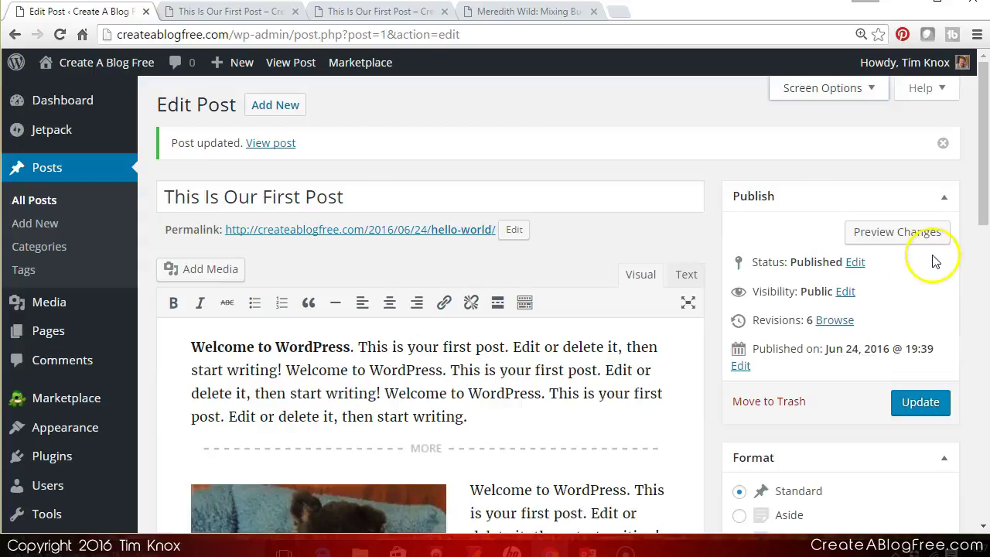
# Review the visibility choices for the post and leave them without making a change.
pyautogui.scroll(-1, 984, 186)
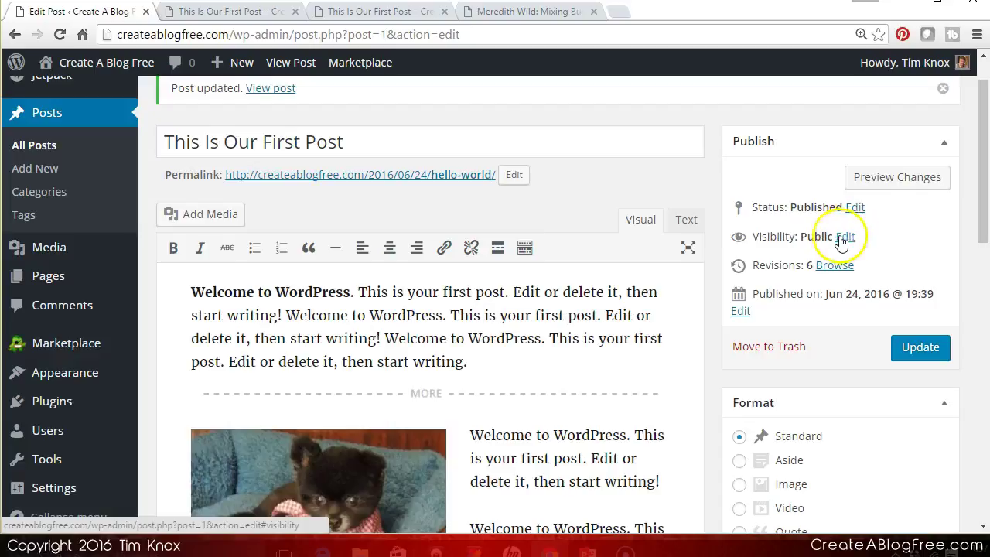
pyautogui.moveTo(986, 215); pyautogui.dragTo(986, 220)
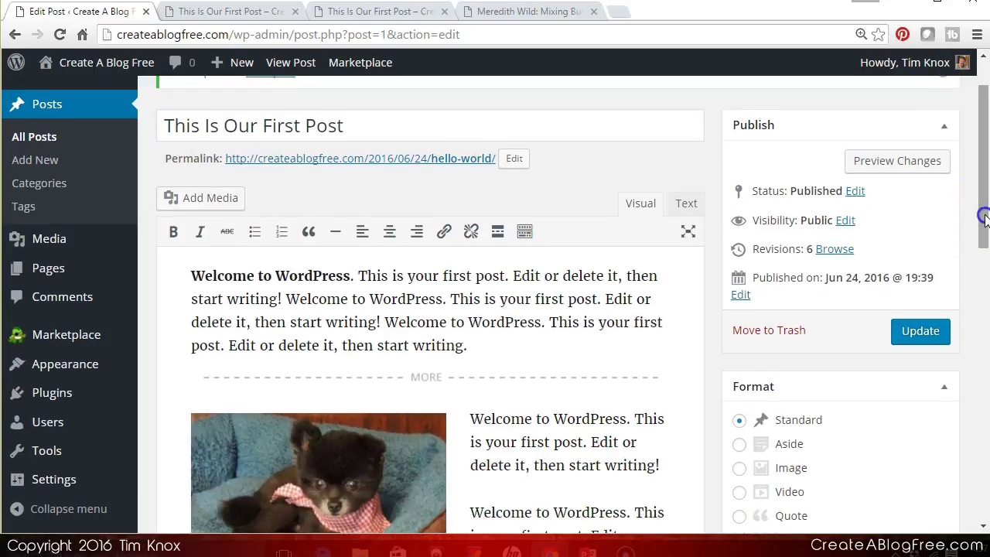
pyautogui.click(841, 226)
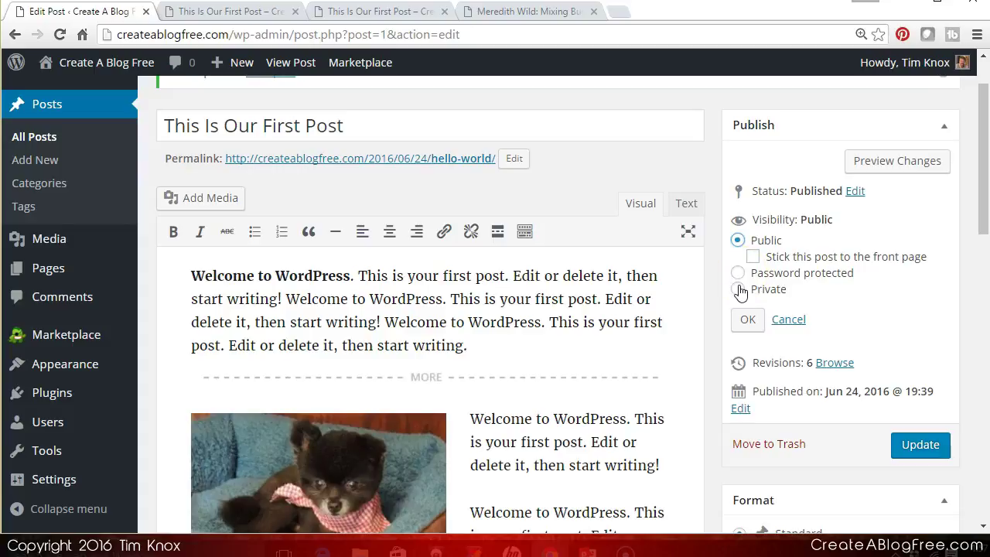
pyautogui.click(790, 320)
# Browse the post's revisions, examine the comparison for the current revision, and return to the editor.
pyautogui.click(832, 255)
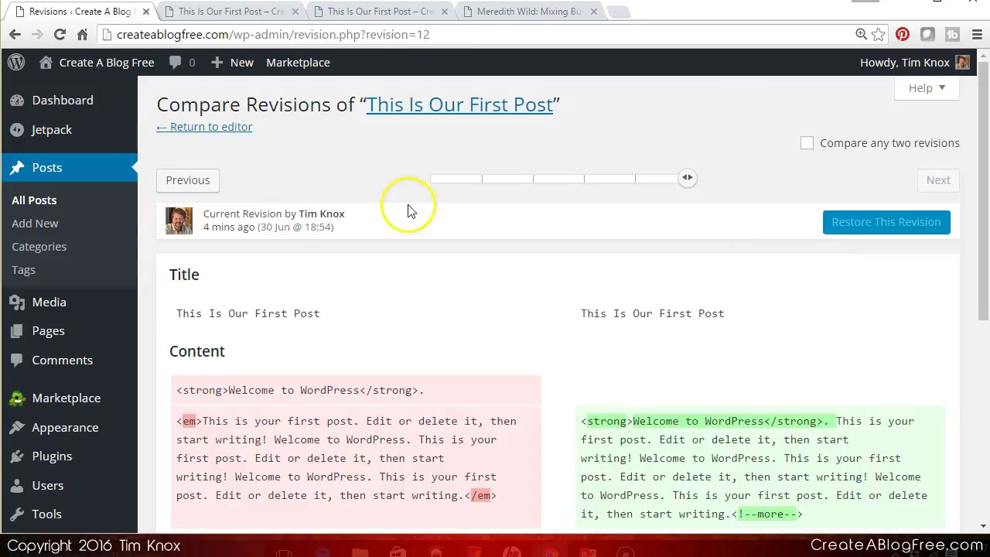
pyautogui.moveTo(984, 89); pyautogui.dragTo(941, 60)
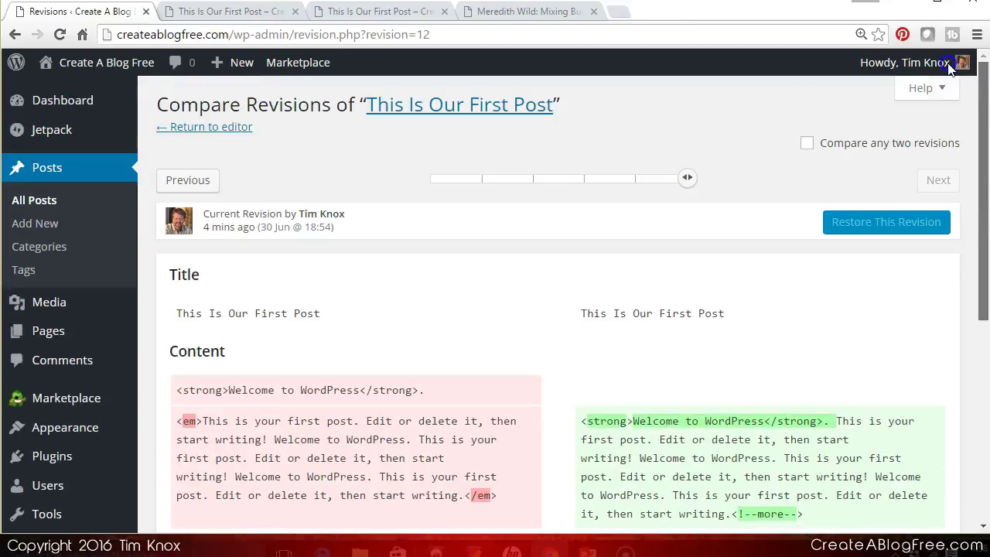
pyautogui.click(226, 126)
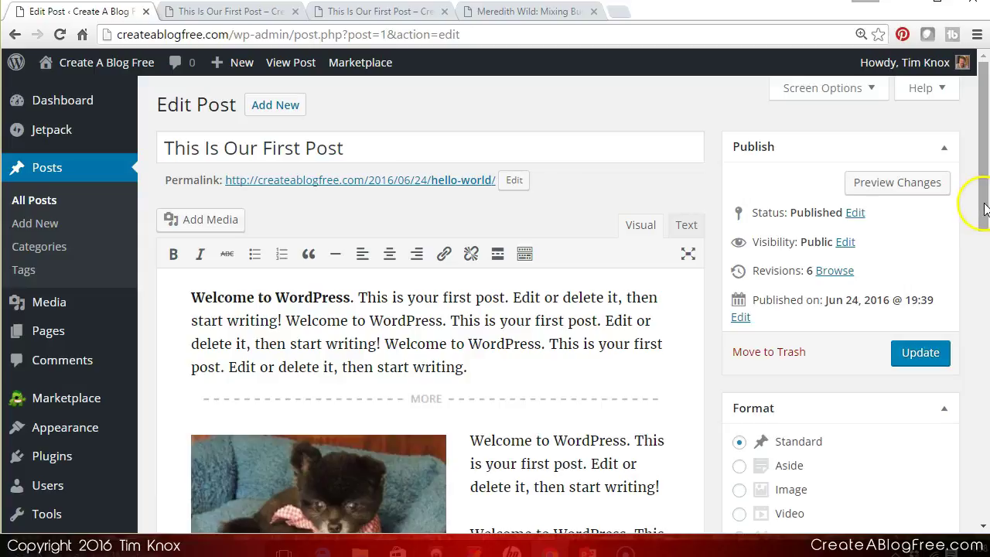
# Set the post's format to Aside and update the post.
pyautogui.scroll(-1, 985, 209)
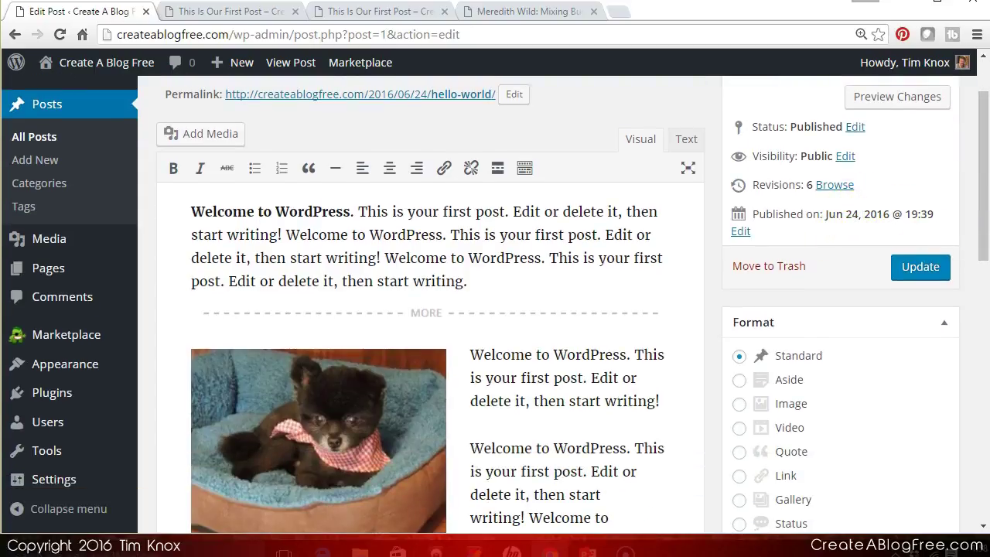
pyautogui.moveTo(984, 201); pyautogui.dragTo(982, 249)
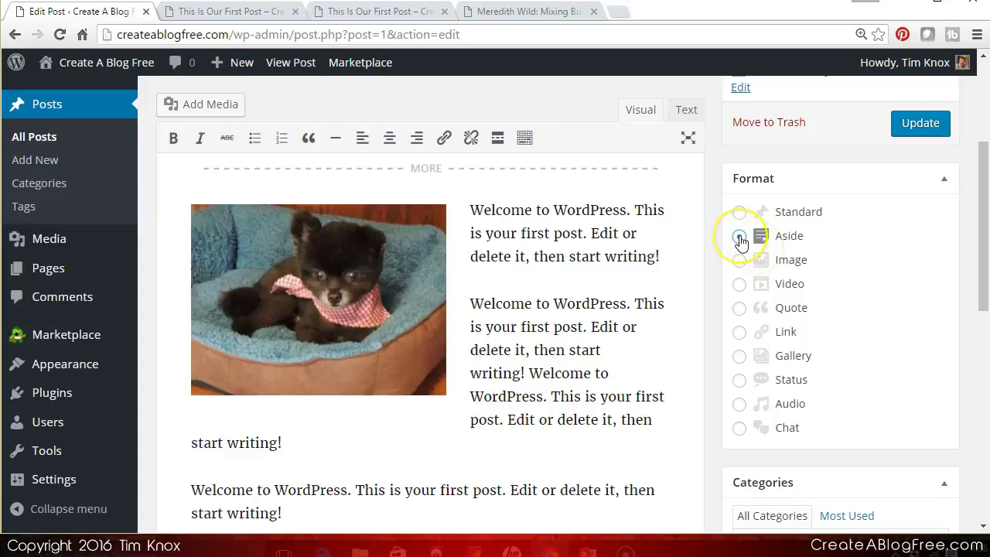
pyautogui.click(740, 238)
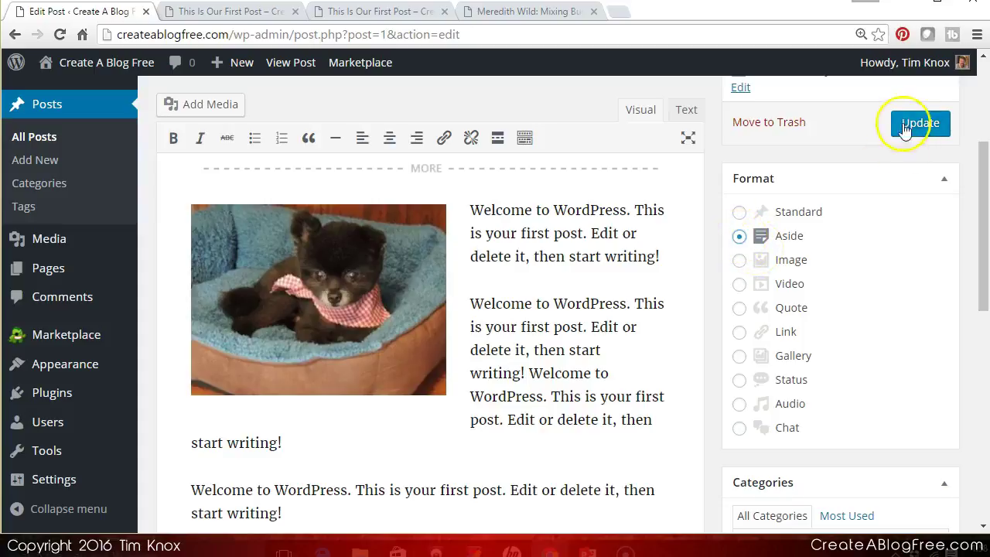
pyautogui.click(741, 214)
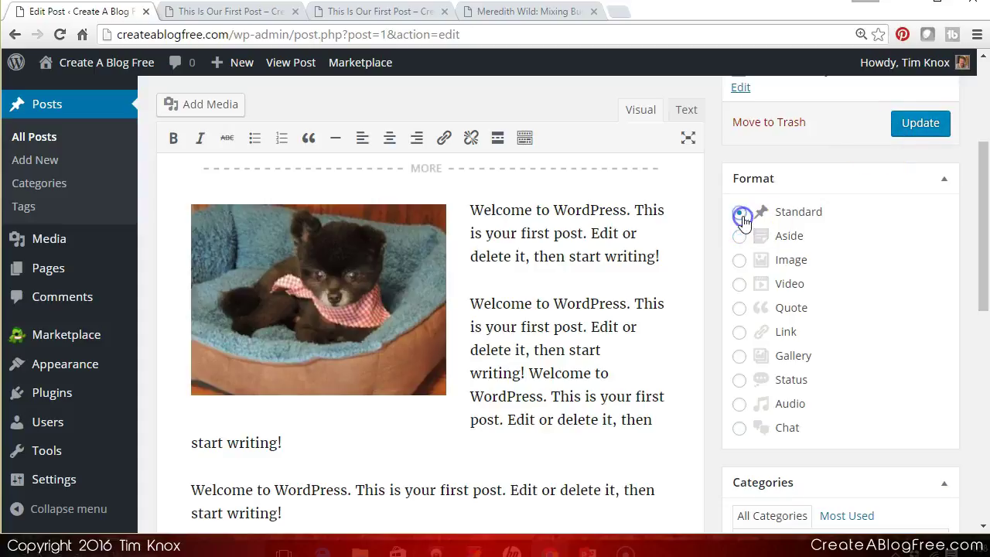
pyautogui.click(740, 238)
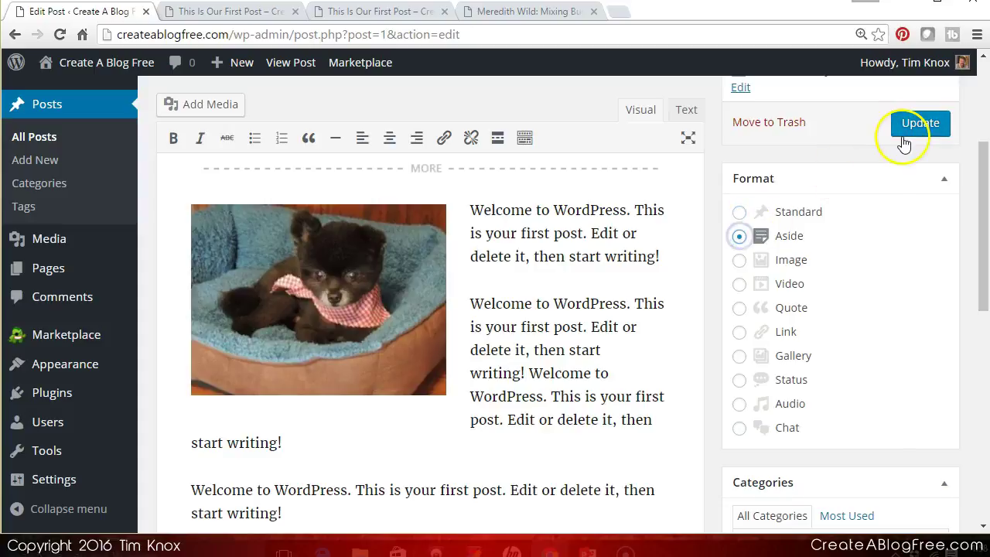
pyautogui.click(913, 124)
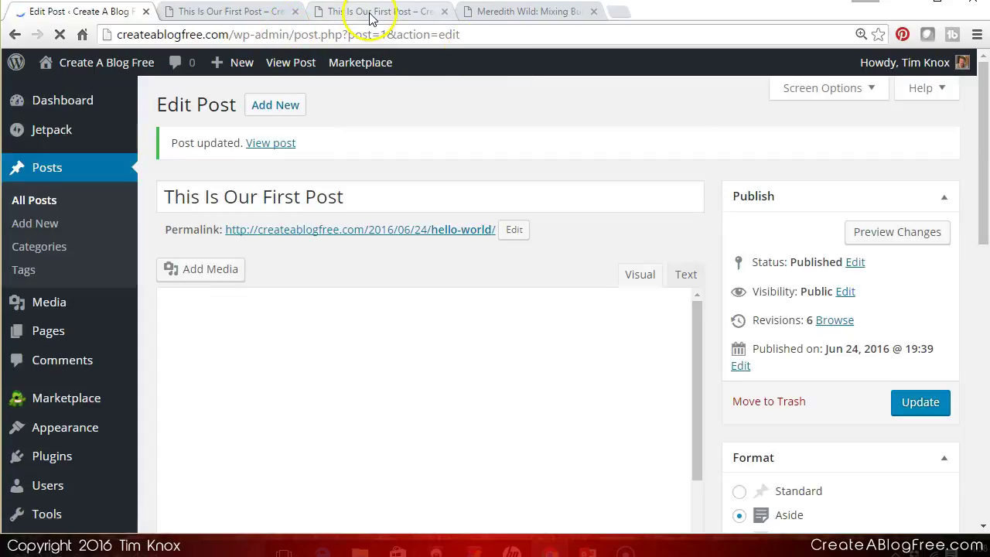
# Reload the published post, examine how it is displayed in the Aside format, and return to the post editor.
pyautogui.click(365, 13)
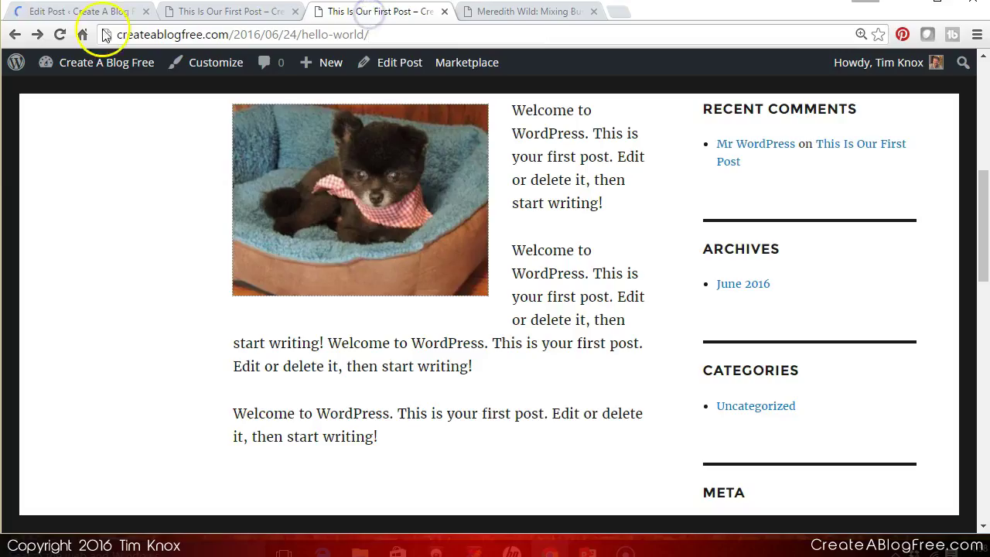
pyautogui.click(59, 36)
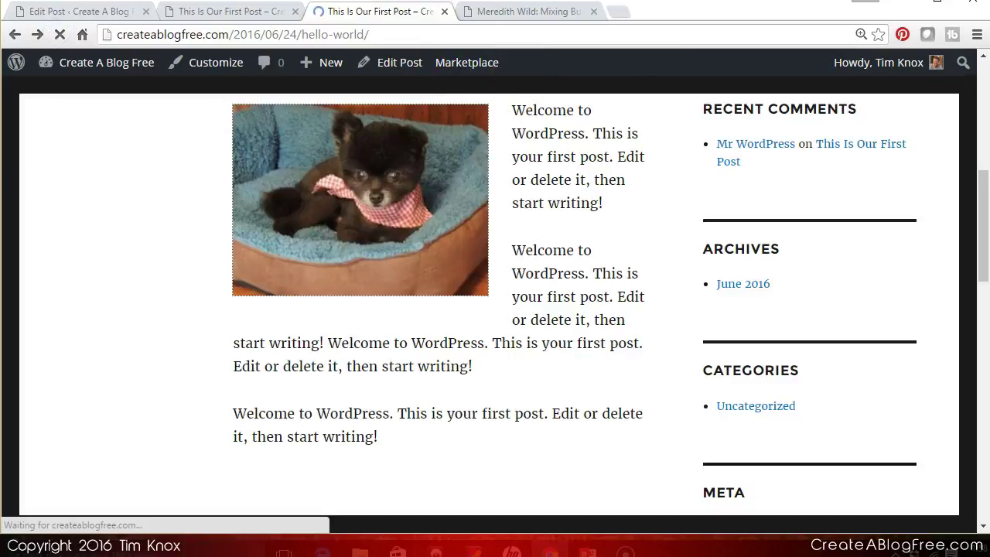
pyautogui.click(984, 85)
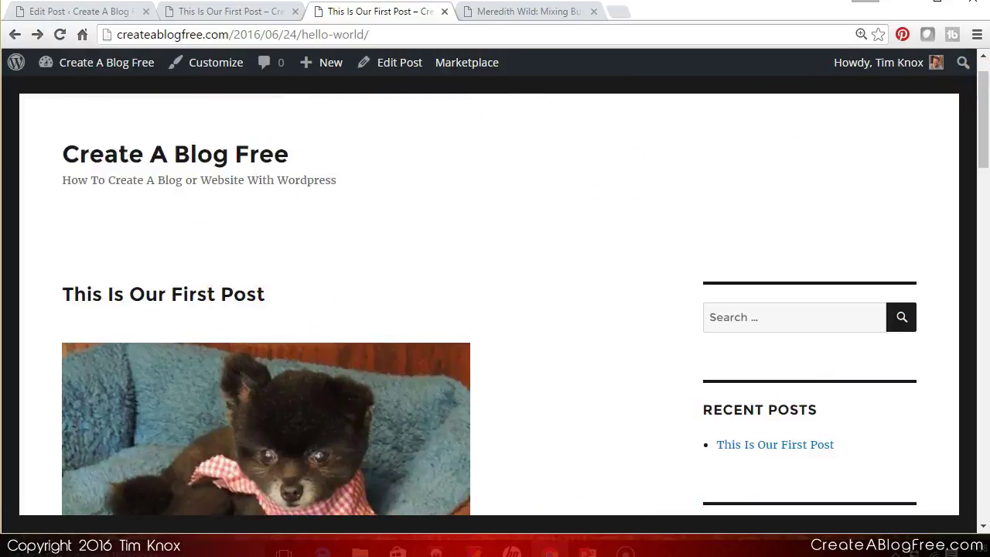
pyautogui.click(979, 187)
pyautogui.moveTo(979, 187); pyautogui.dragTo(946, 115)
pyautogui.scroll(-2, 983, 321)
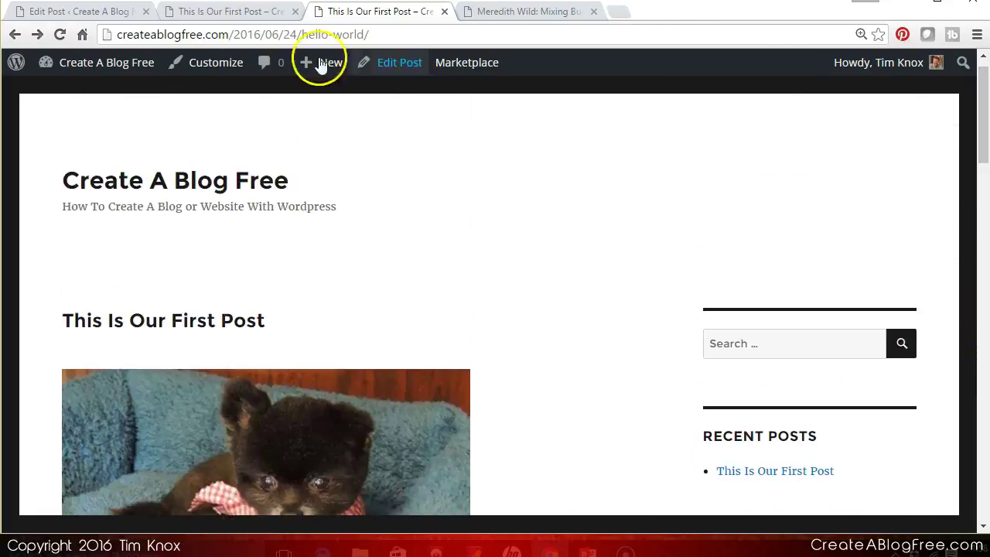
pyautogui.click(131, 12)
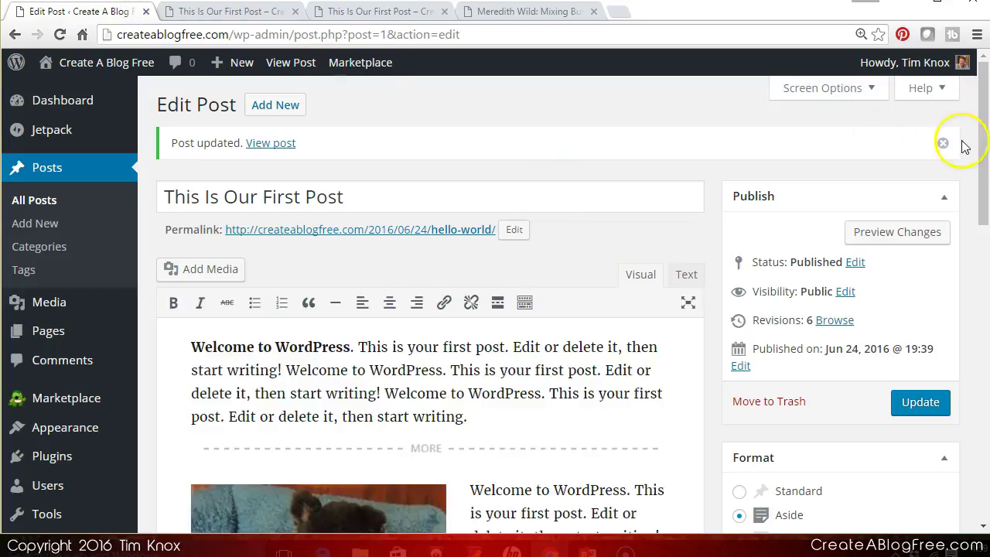
# Try the Image and Video formats, set the post's format back to Standard, update the post, and open the list of all posts.
pyautogui.moveTo(984, 155); pyautogui.dragTo(984, 240)
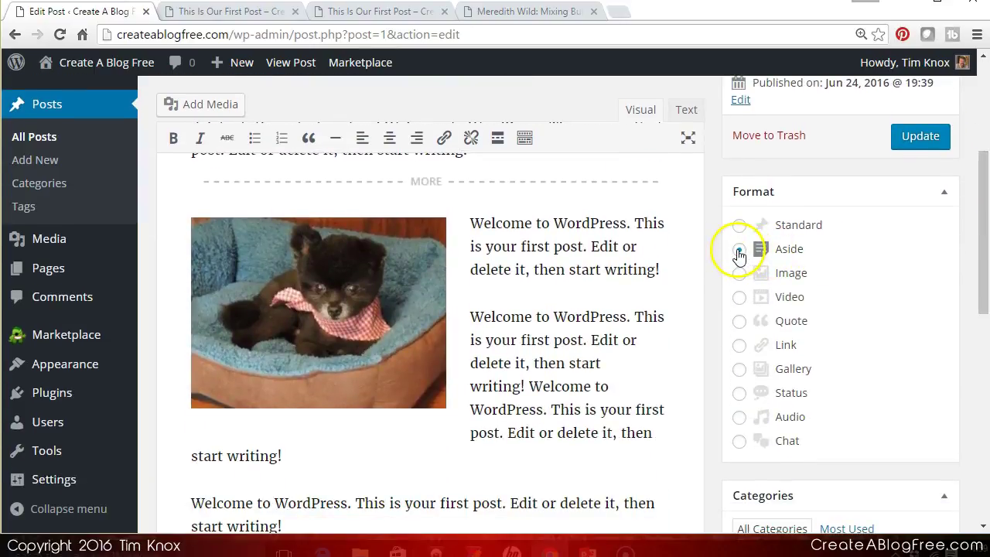
pyautogui.click(737, 274)
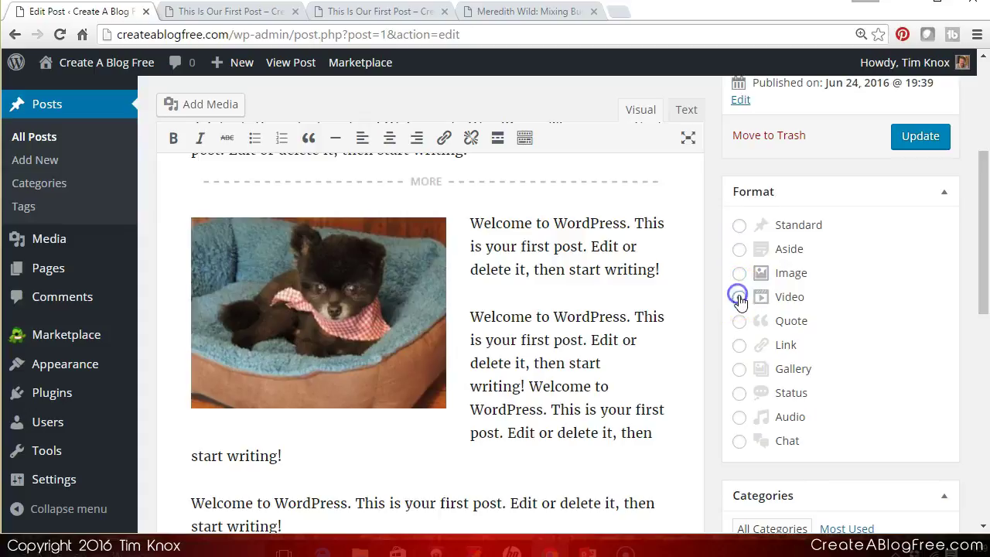
pyautogui.click(741, 299)
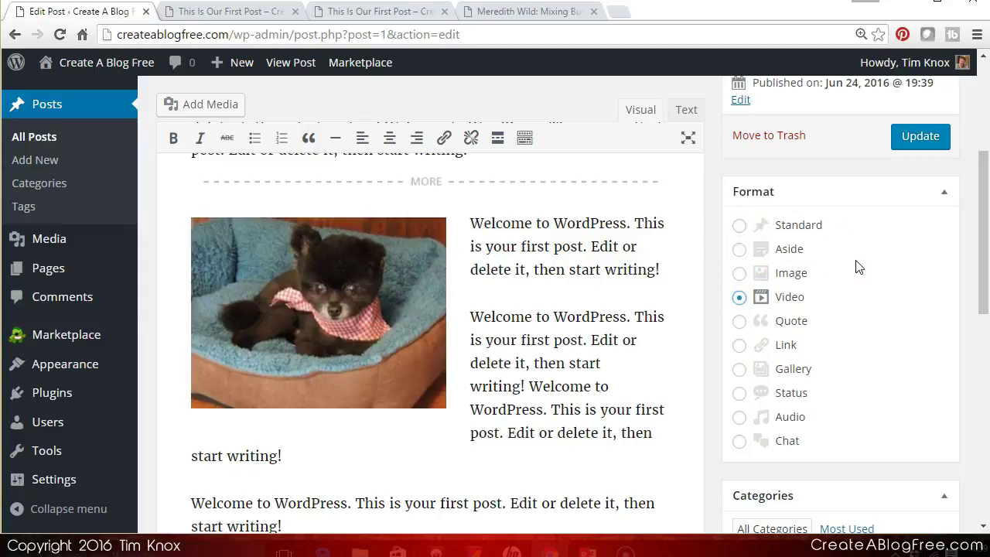
pyautogui.click(740, 225)
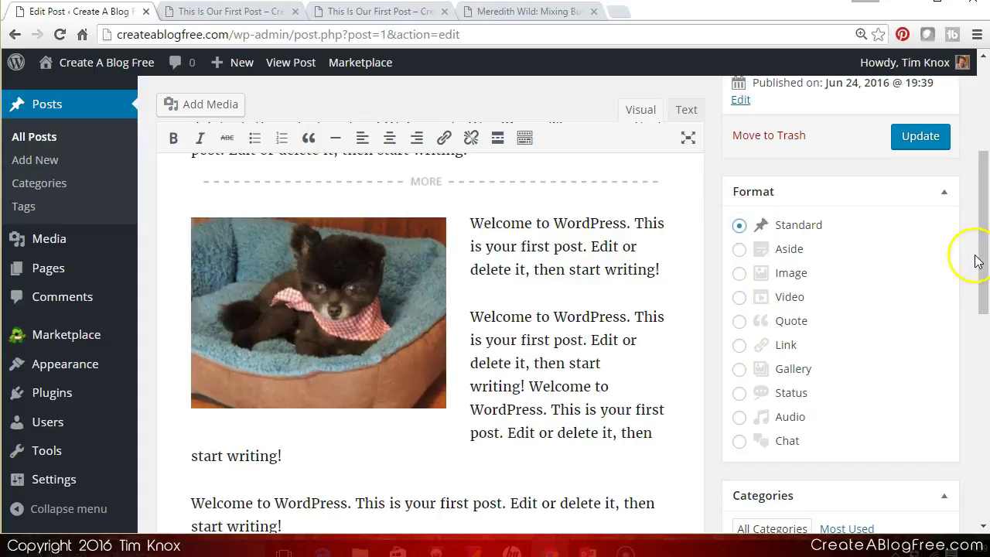
pyautogui.moveTo(983, 258); pyautogui.dragTo(983, 280)
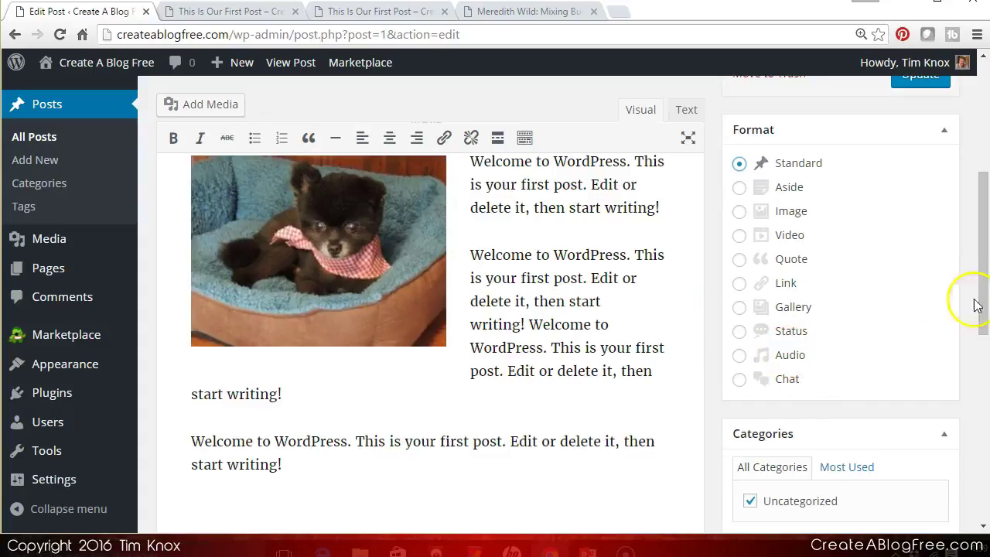
pyautogui.moveTo(983, 286); pyautogui.dragTo(980, 221)
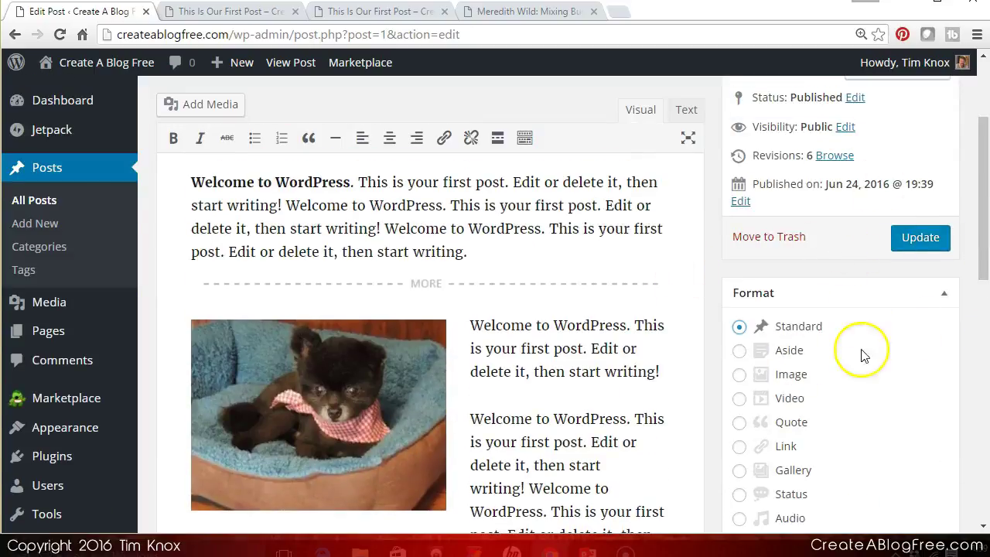
pyautogui.moveTo(981, 252); pyautogui.dragTo(943, 141)
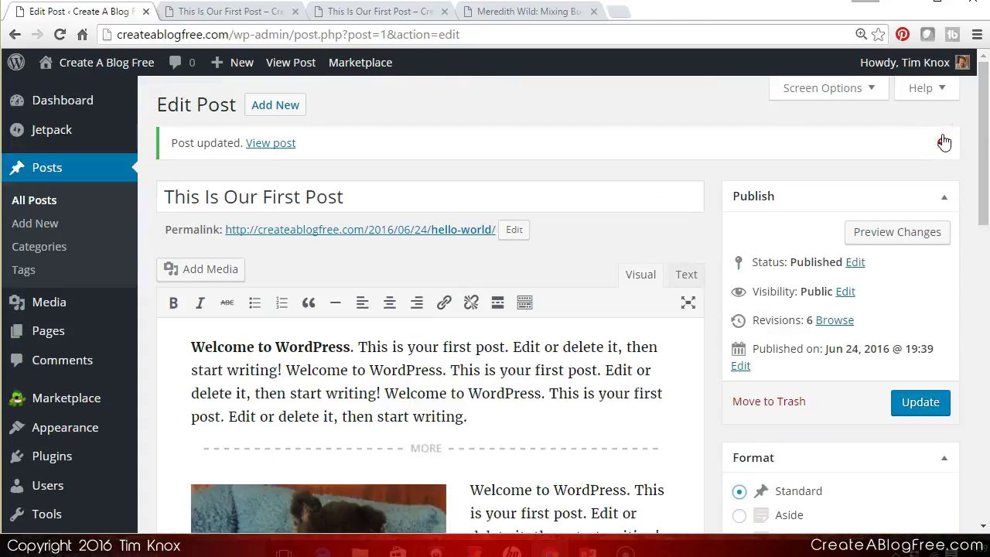
pyautogui.click(902, 397)
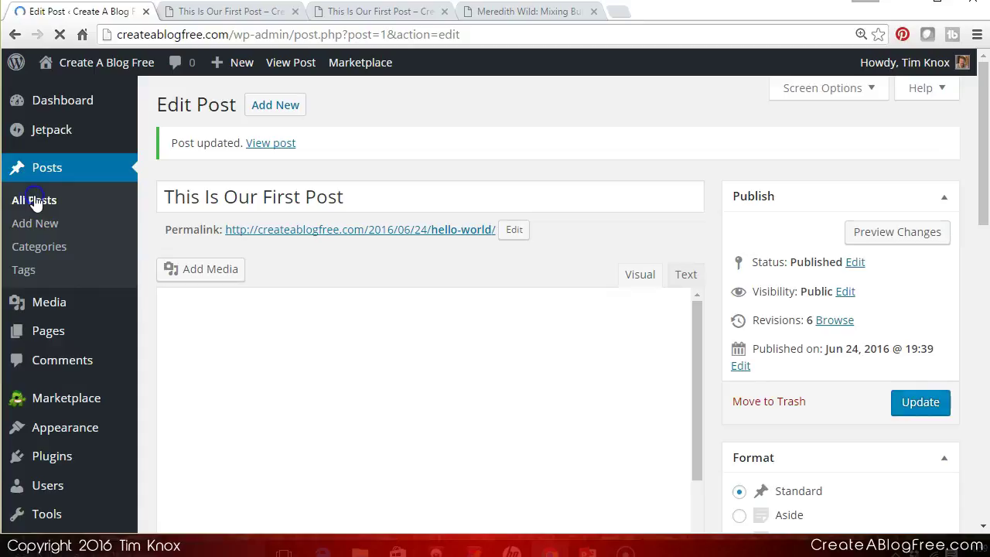
pyautogui.click(34, 199)
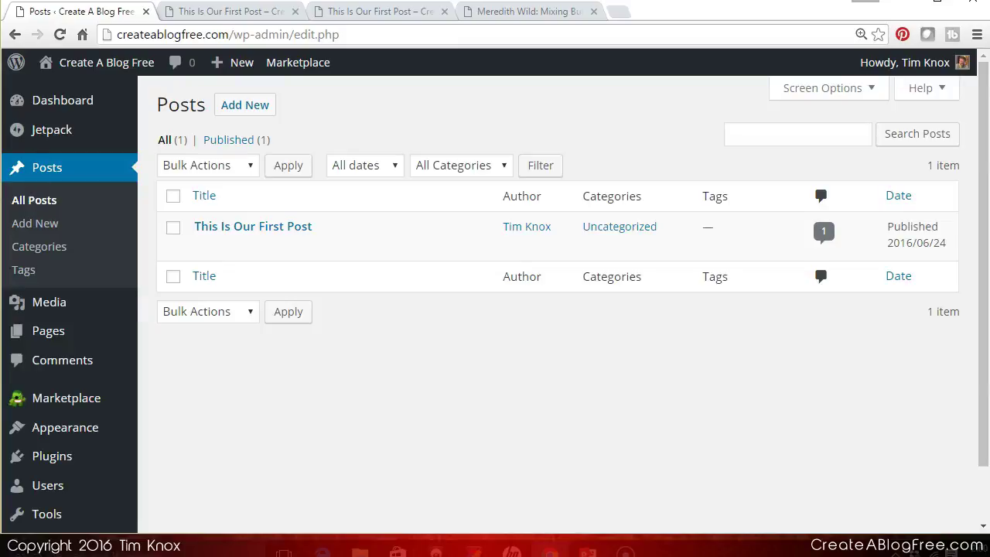
# Add a new post titled "This Is Our 2nd Post" and fill its body with two copies of the "Welcome to WordPress" sample text.
pyautogui.click(236, 108)
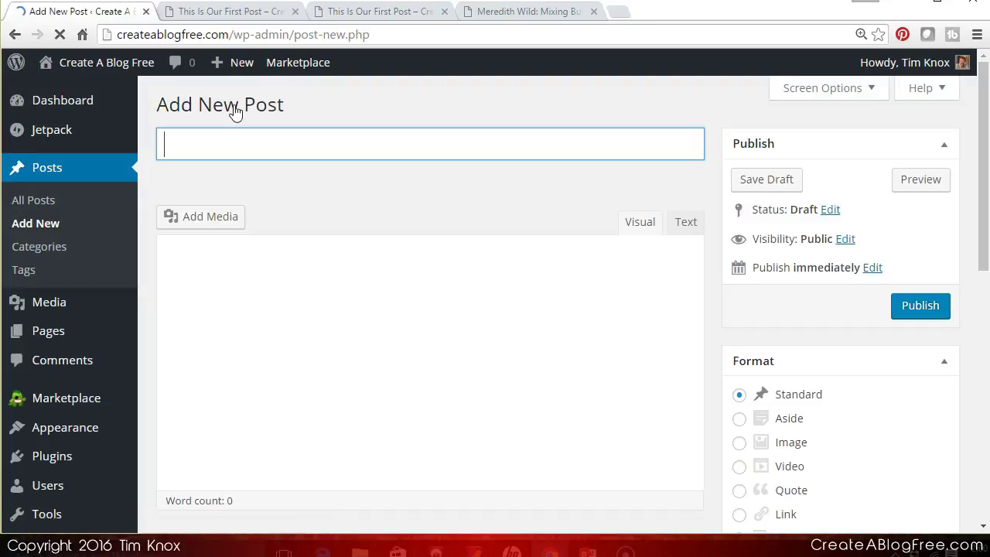
pyautogui.write('This Is Our 2nd Post')
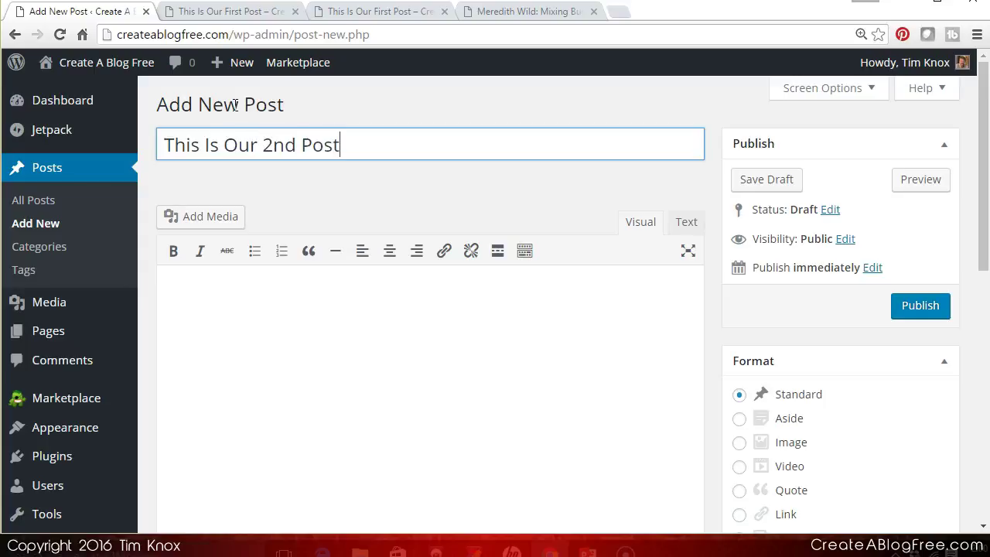
pyautogui.click(193, 287)
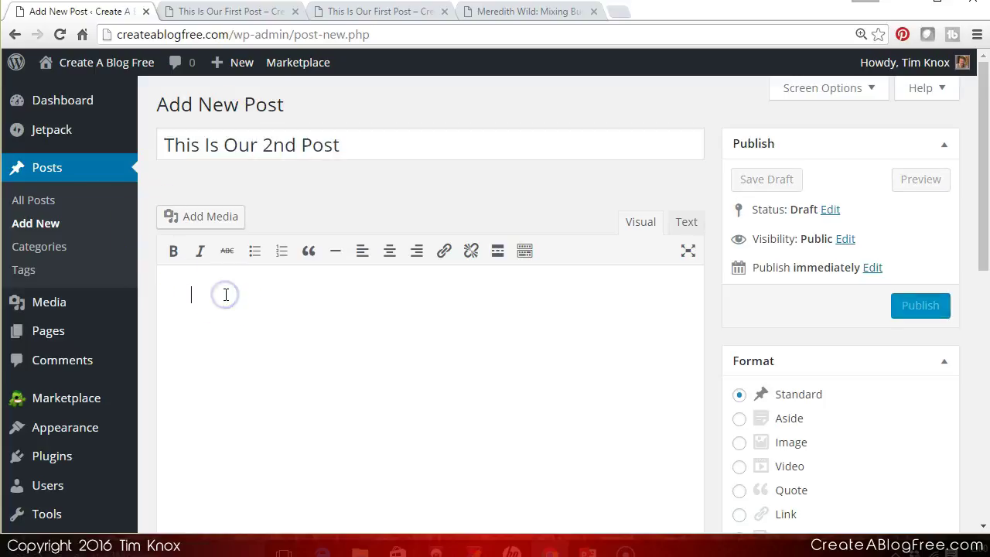
pyautogui.write('Welcome to WordPress. This is your first post. Edit or delete it, then start writing!')
pyautogui.write('Welcome to WordPress. This is your first post. Edit or delete it, then start writing!')
pyautogui.click(223, 295)
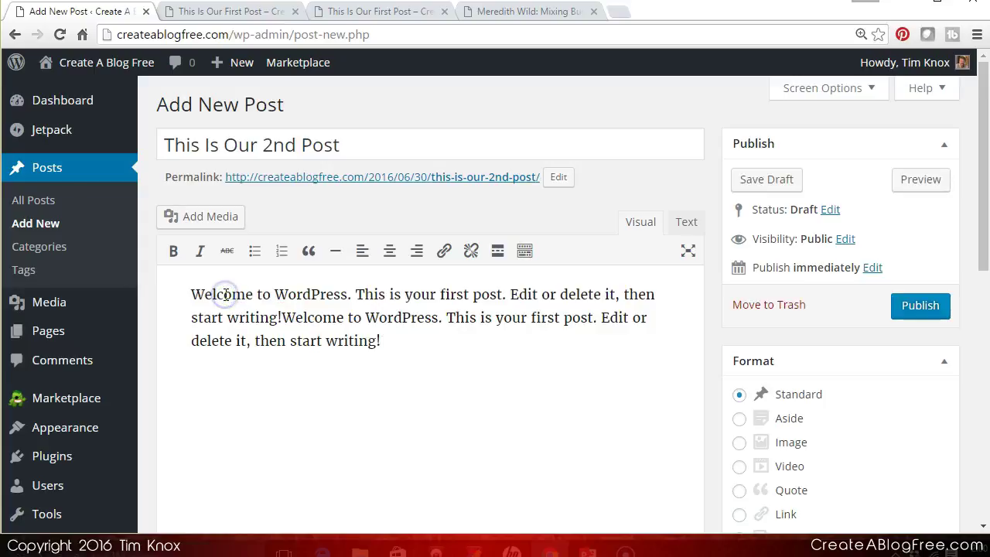
pyautogui.write('Welcome to WordPress. This is your first post. Edit or delete it, then start writing!')
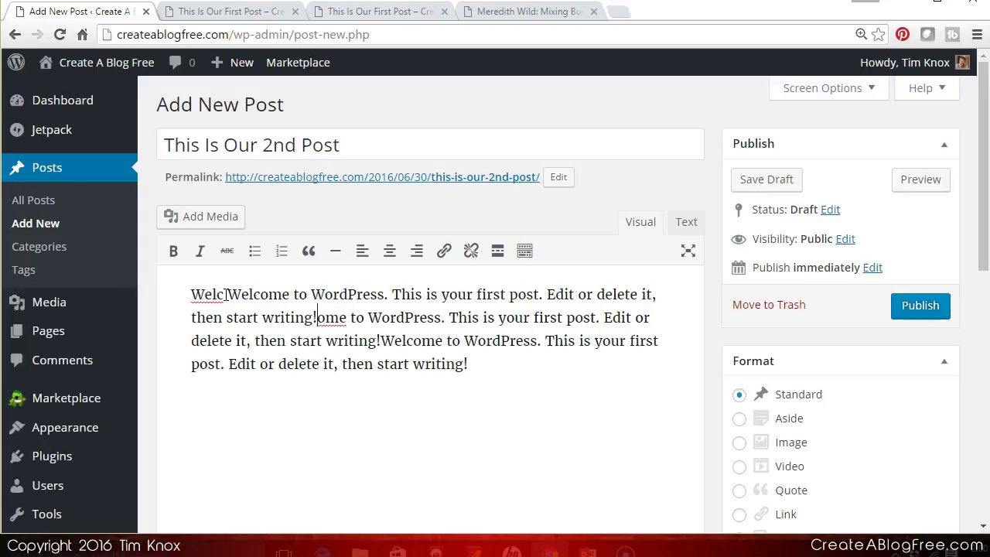
pyautogui.hotkey('ctrl', 'z')
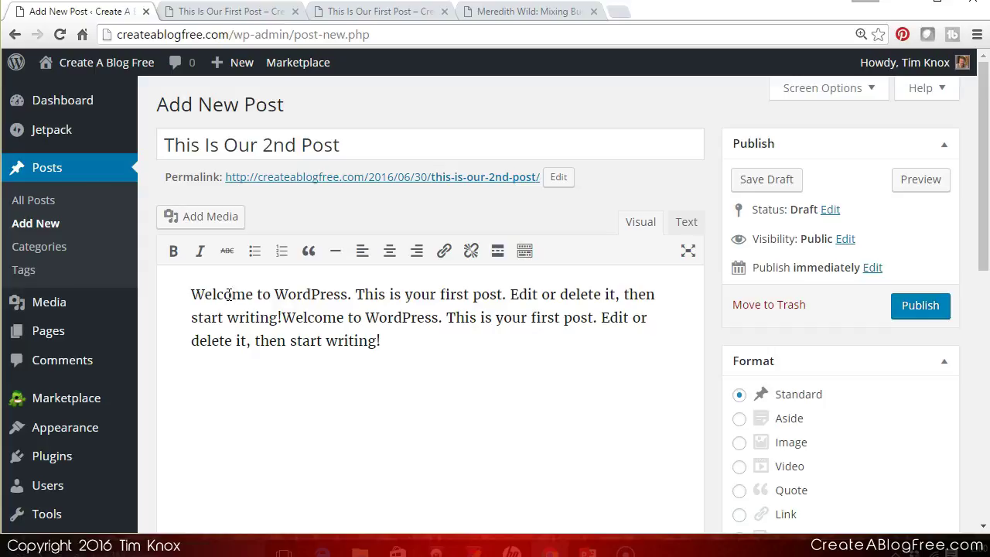
pyautogui.hotkey('alt', 'Tab')
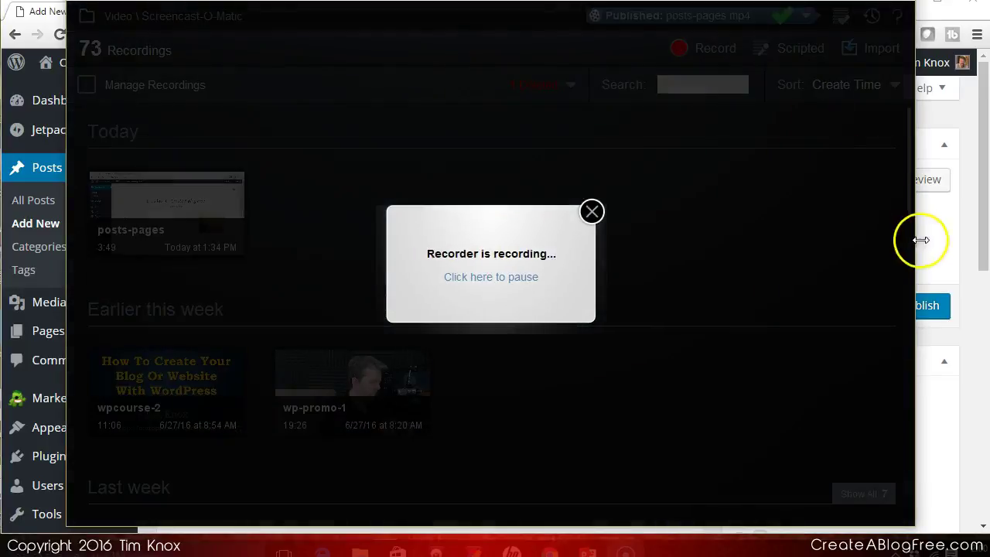
pyautogui.click(944, 254)
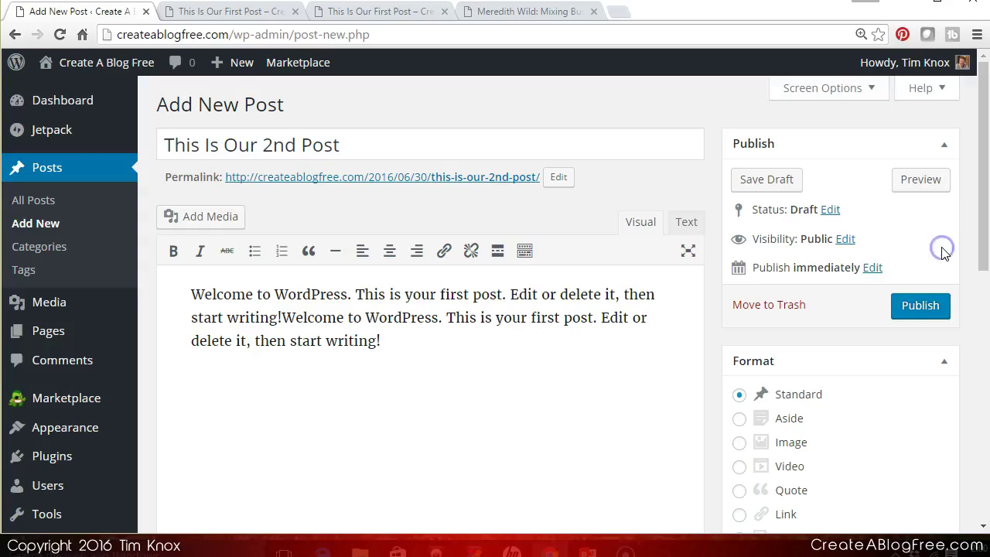
# Separate the two text copies with a space, append a third copy, and add two more paragraphs of the same welcome text.
pyautogui.click(280, 318)
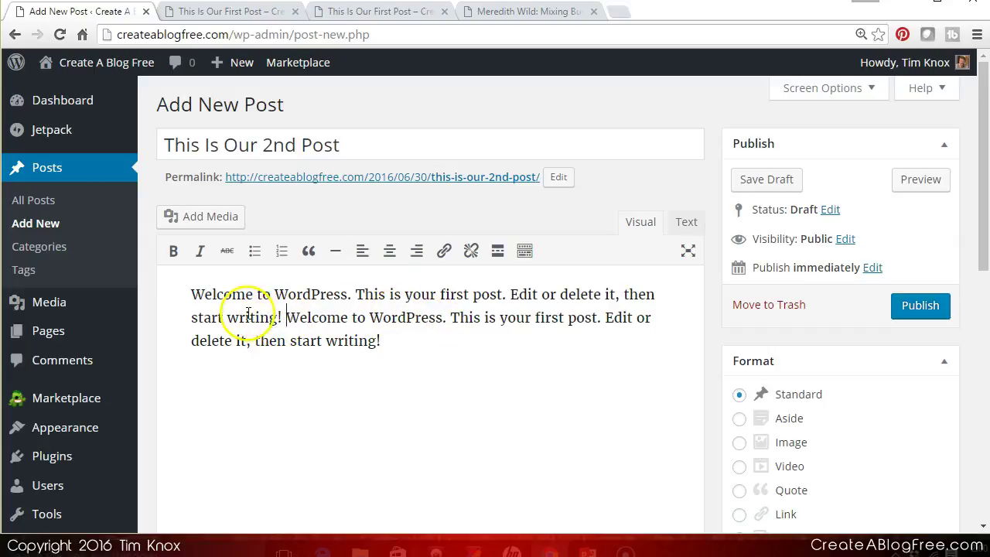
pyautogui.click(396, 339)
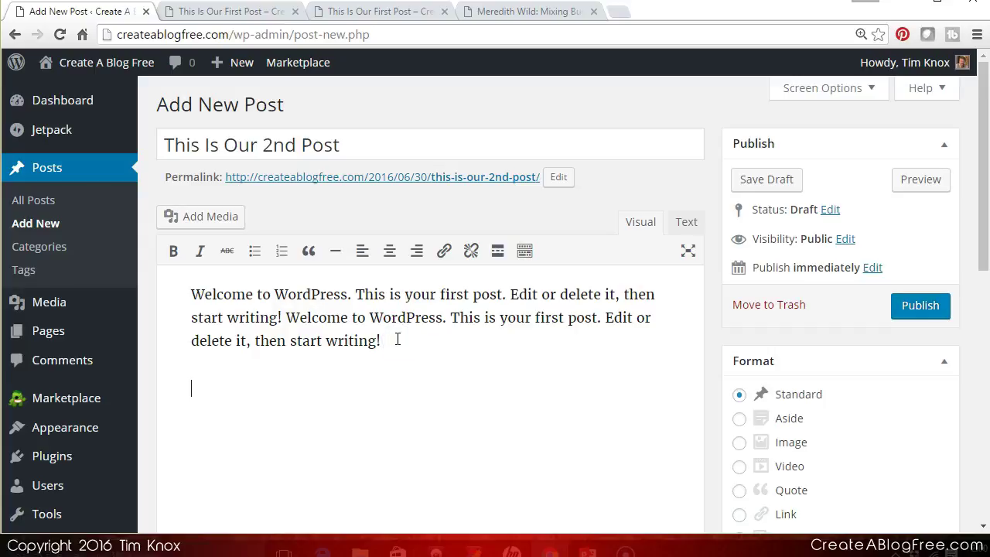
pyautogui.press('Return')
pyautogui.write('Welcome to WordPress. This is your first post. Edit or delete it, then start writing!')
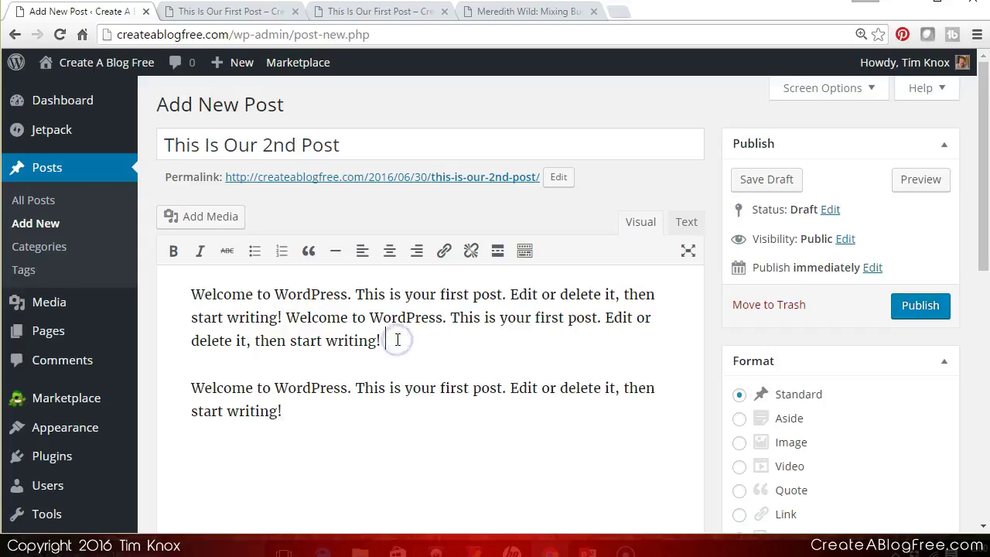
pyautogui.write('Welcome to WordPress. This is your first post. Edit or delete it, then start writing!')
pyautogui.press('Return')
pyautogui.write('Welcome to WordPress. This is your first post. Edit or delete it, then start writing!')
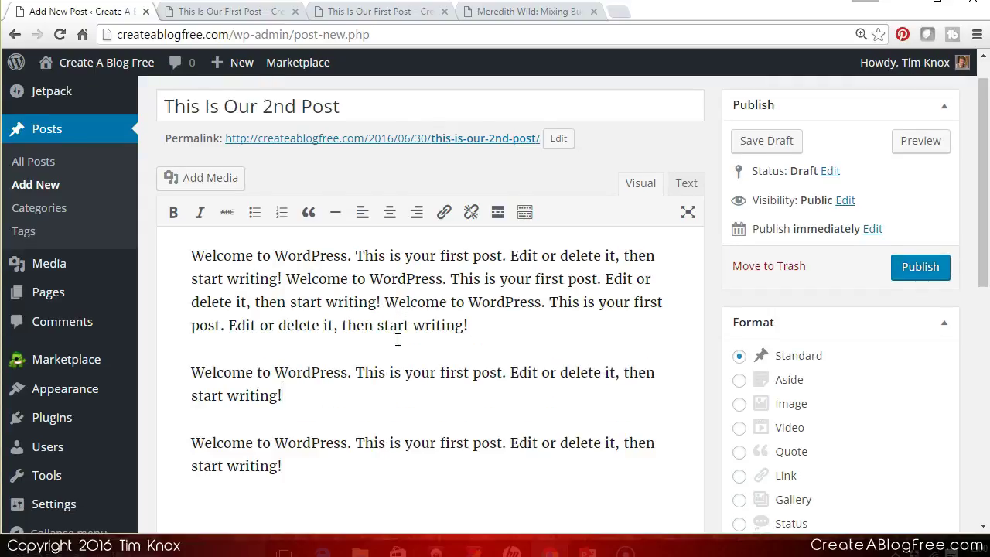
# Upload the "wordpress course" image from the Pictures folder for insertion at the start of the post's first paragraph.
pyautogui.click(191, 256)
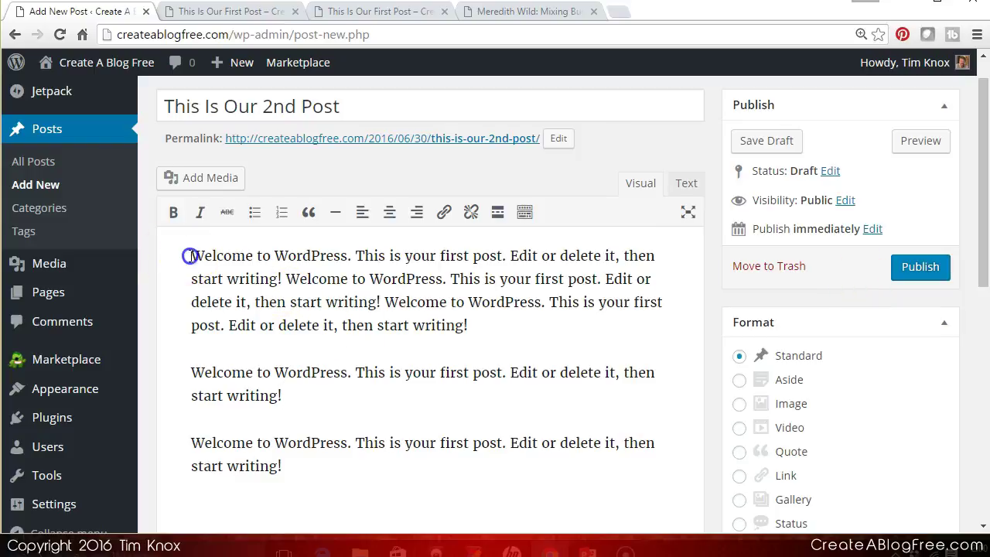
pyautogui.click(201, 179)
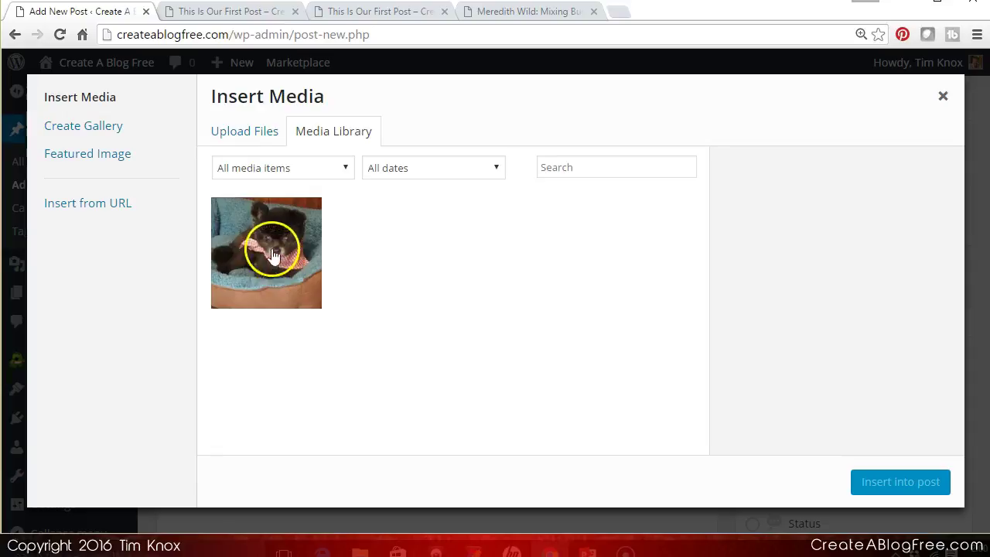
pyautogui.click(236, 137)
pyautogui.click(569, 328)
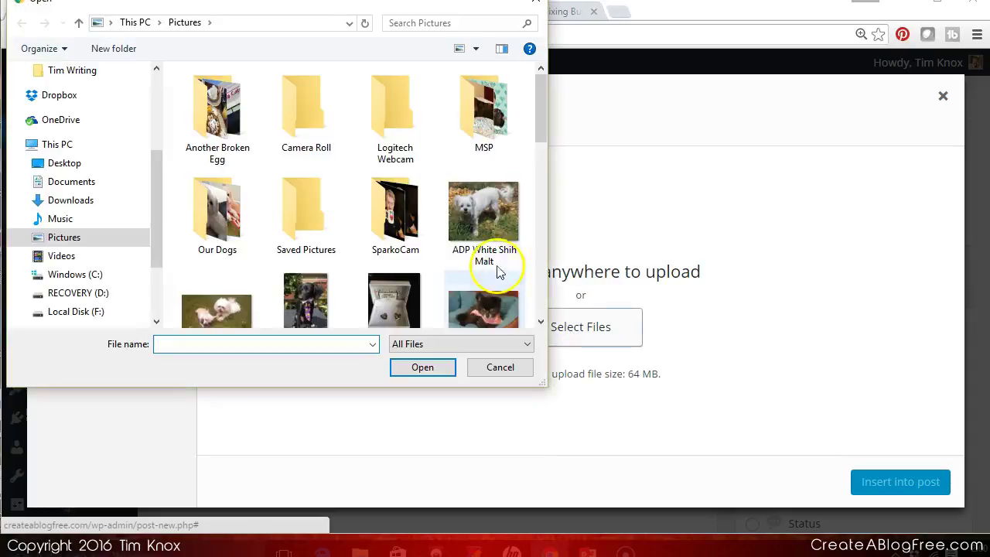
pyautogui.scroll(-2, 542, 275)
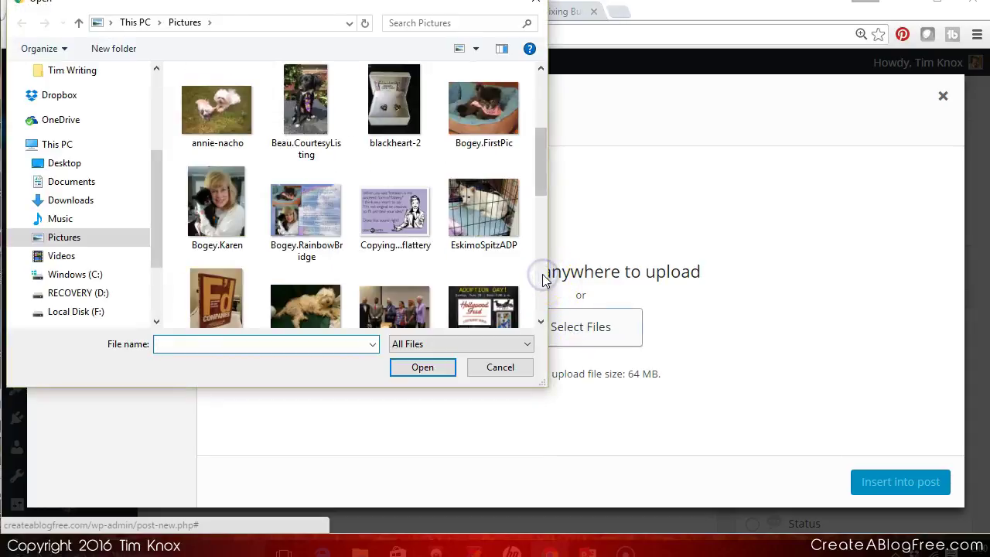
pyautogui.scroll(-2, 542, 274)
pyautogui.click(530, 231)
pyautogui.moveTo(539, 211); pyautogui.dragTo(536, 260)
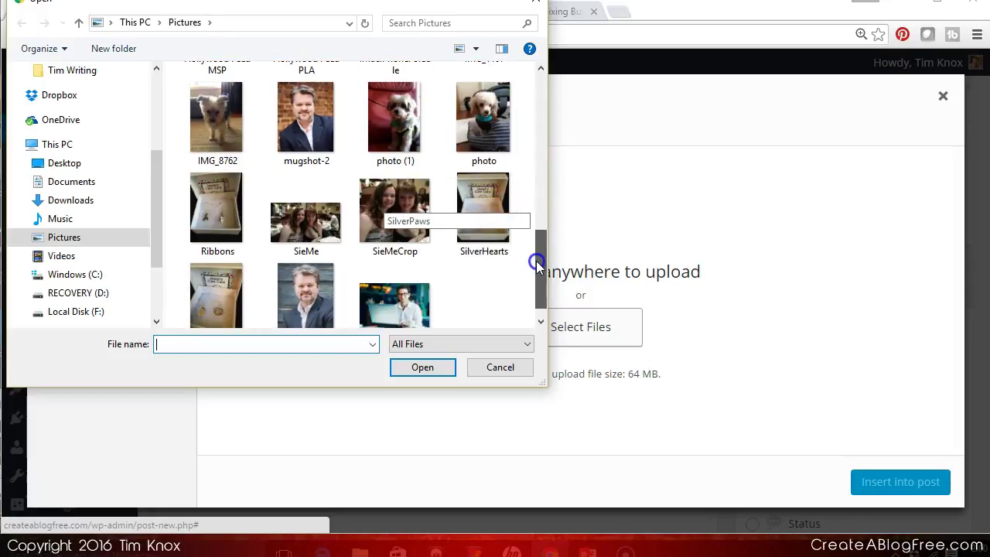
pyautogui.click(391, 301)
pyautogui.click(418, 365)
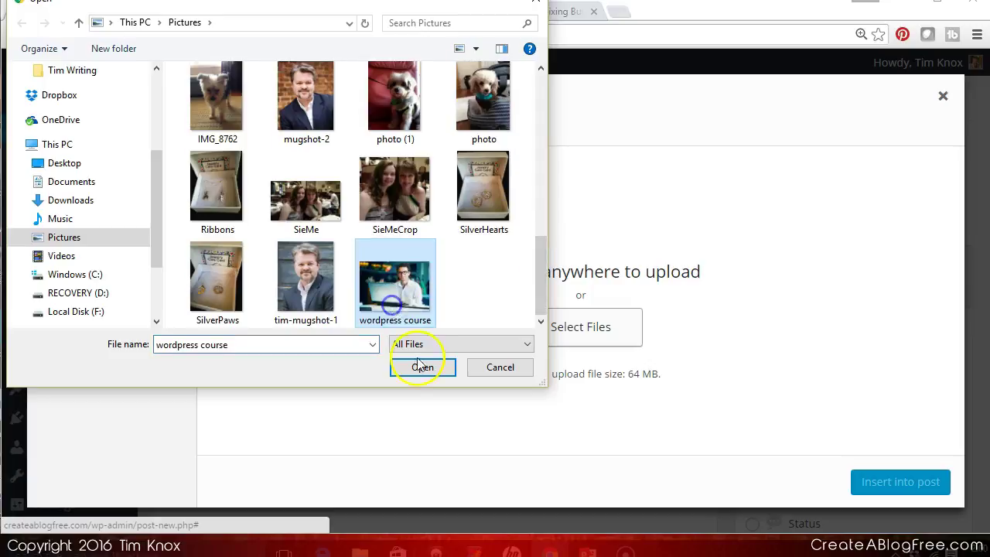
pyautogui.click(422, 371)
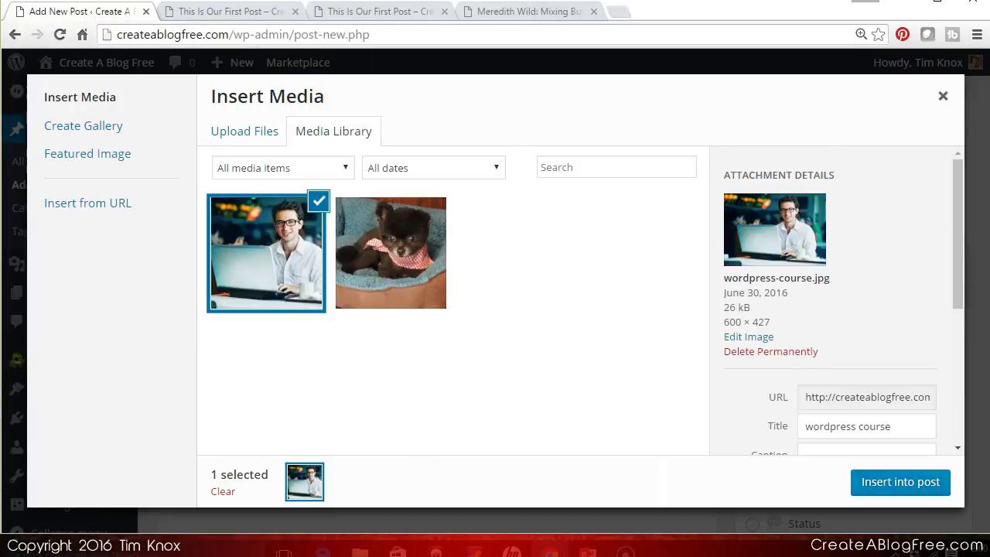
# Insert the uploaded image into the post with Right alignment, no link and size Medium – 300 × 214.
pyautogui.moveTo(959, 260); pyautogui.dragTo(959, 342)
pyautogui.click(836, 328)
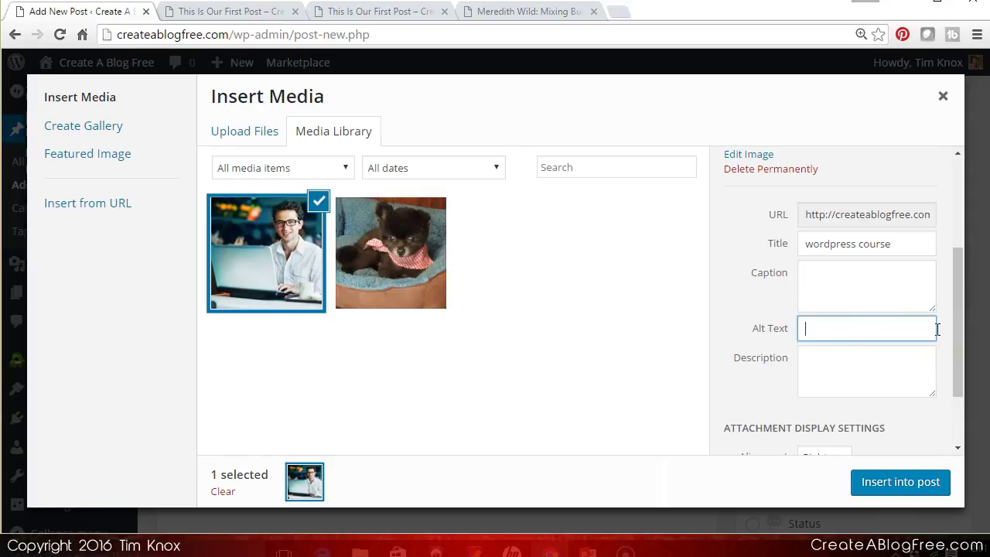
pyautogui.moveTo(954, 340); pyautogui.dragTo(945, 396)
pyautogui.click(918, 421)
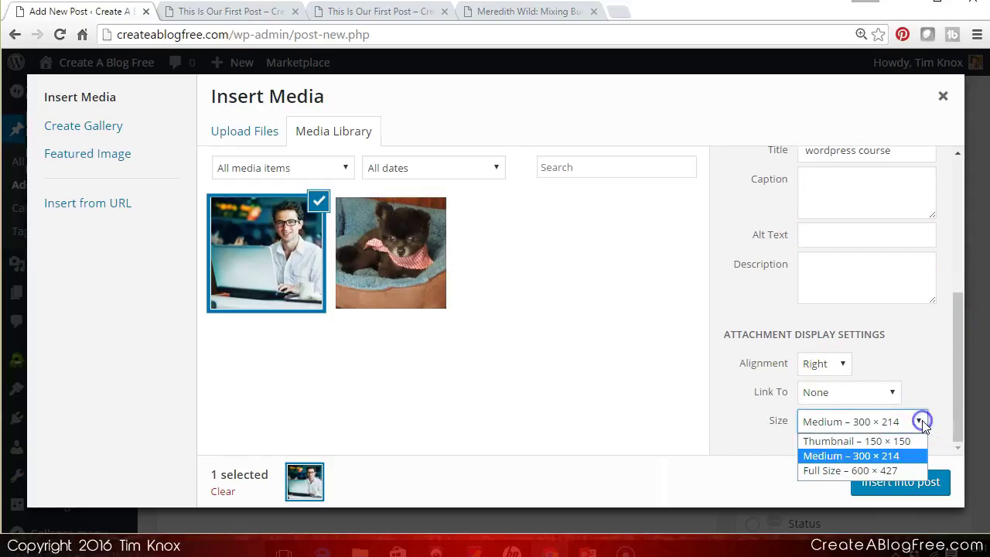
pyautogui.click(878, 458)
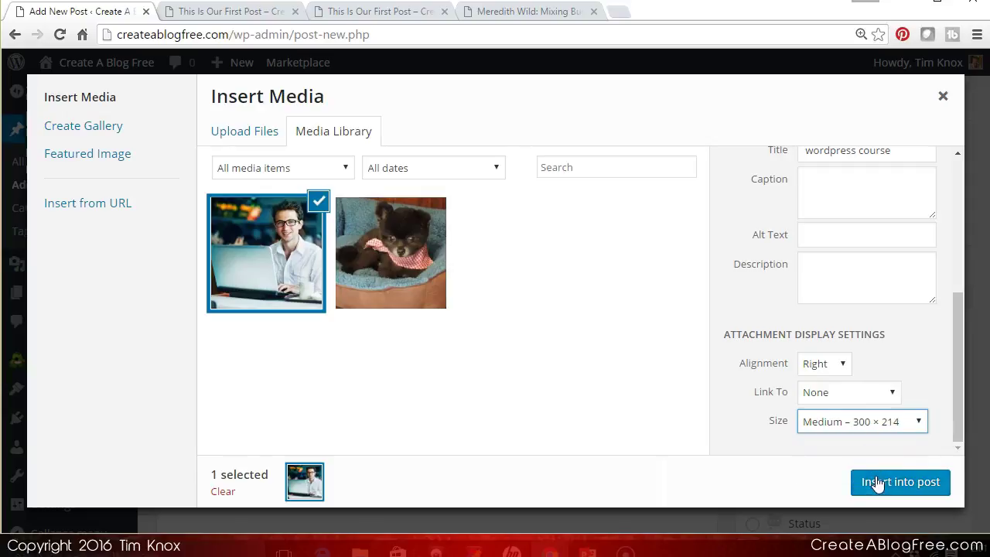
pyautogui.click(878, 482)
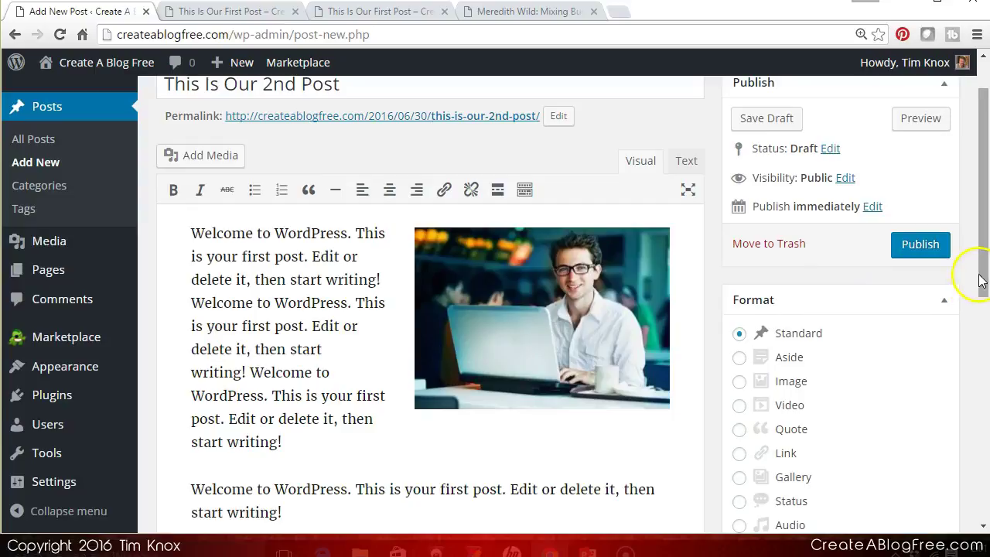
# Save the second post as a draft and preview it.
pyautogui.moveTo(984, 277); pyautogui.dragTo(975, 214)
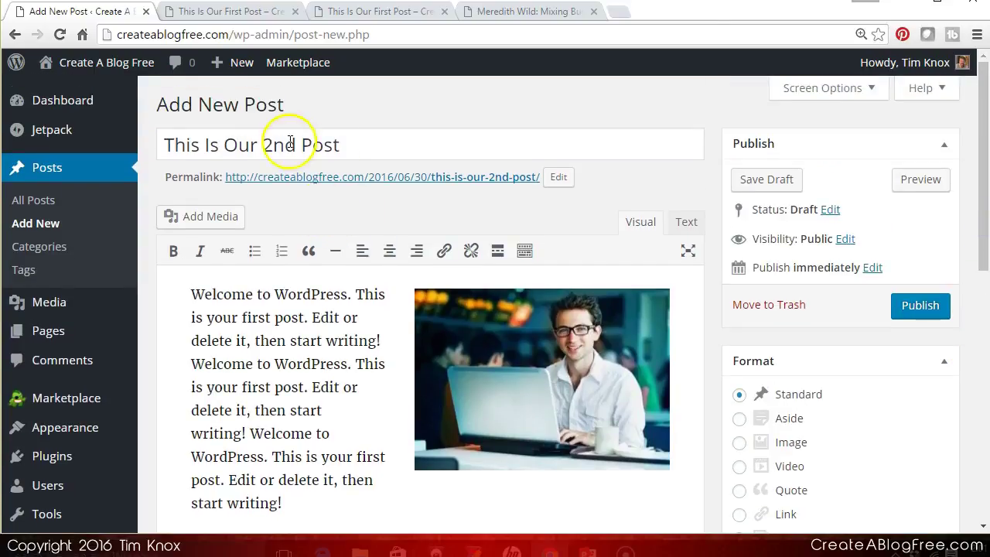
pyautogui.click(764, 180)
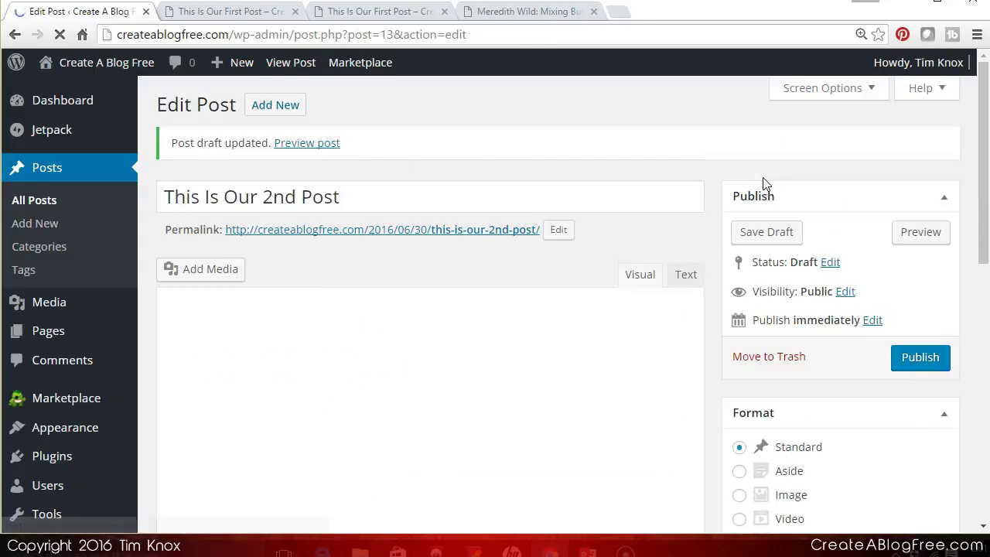
pyautogui.click(917, 236)
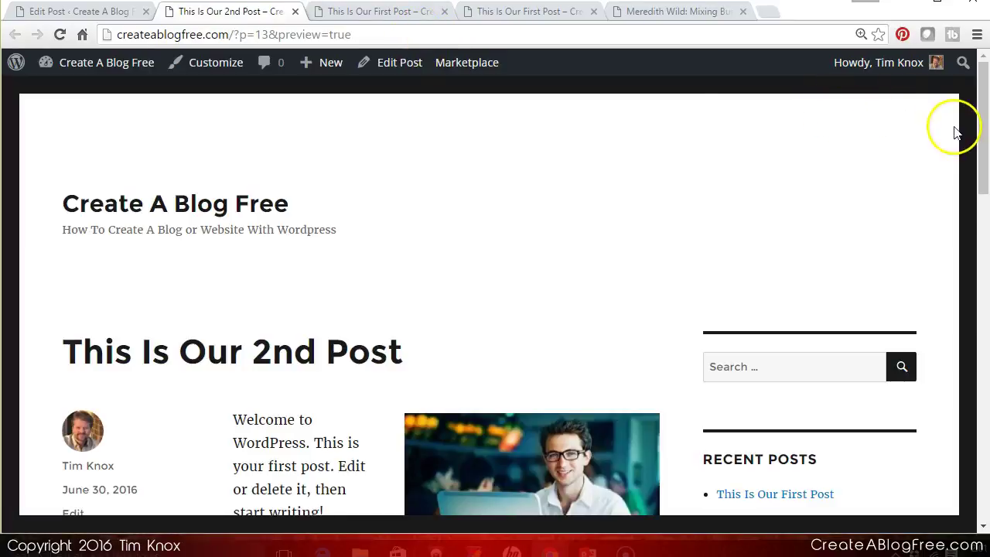
pyautogui.moveTo(983, 135)
pyautogui.mouseDown()
pyautogui.moveTo(983, 211)
pyautogui.moveTo(979, 129)
pyautogui.mouseUp()
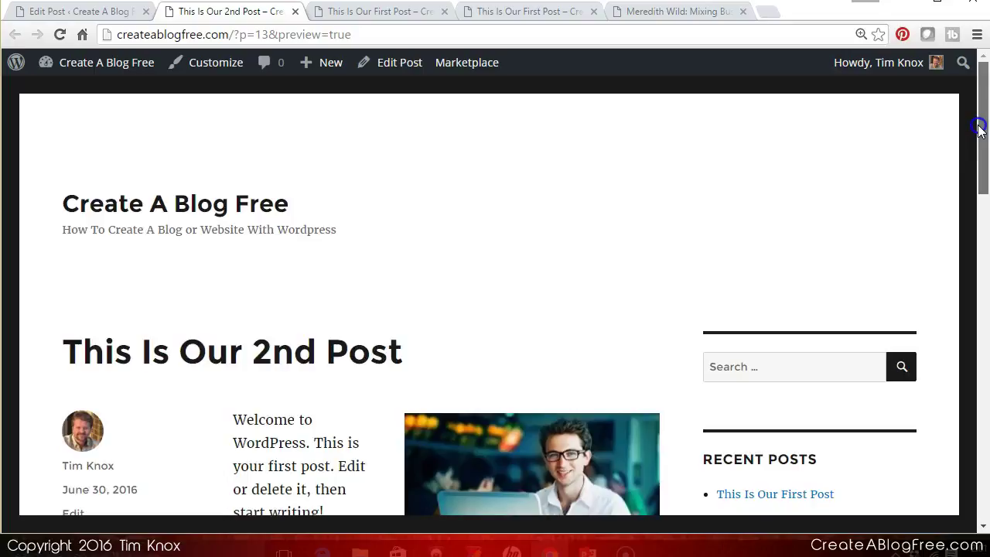
# Publish the second post and examine how it is displayed on the blog's home page.
pyautogui.click(89, 13)
pyautogui.click(920, 359)
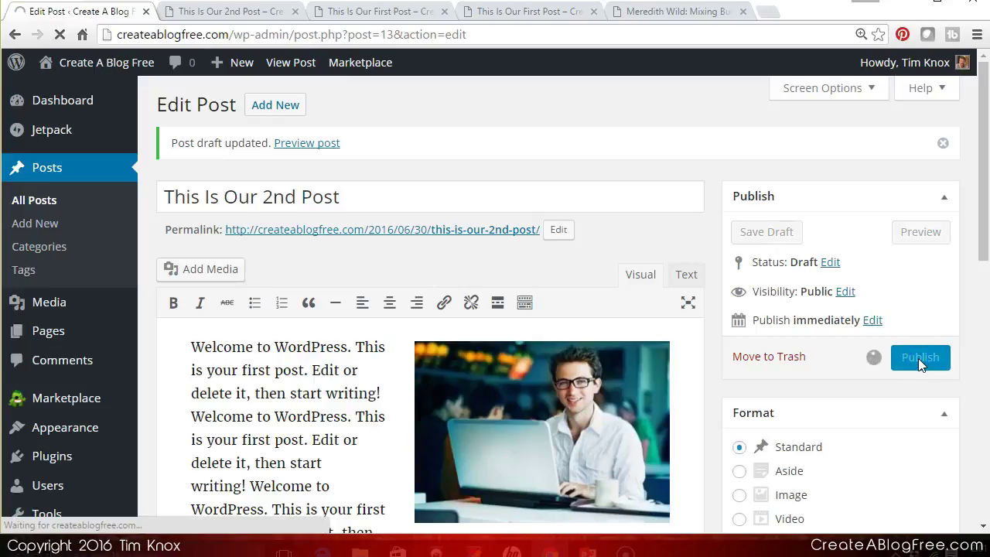
pyautogui.click(380, 9)
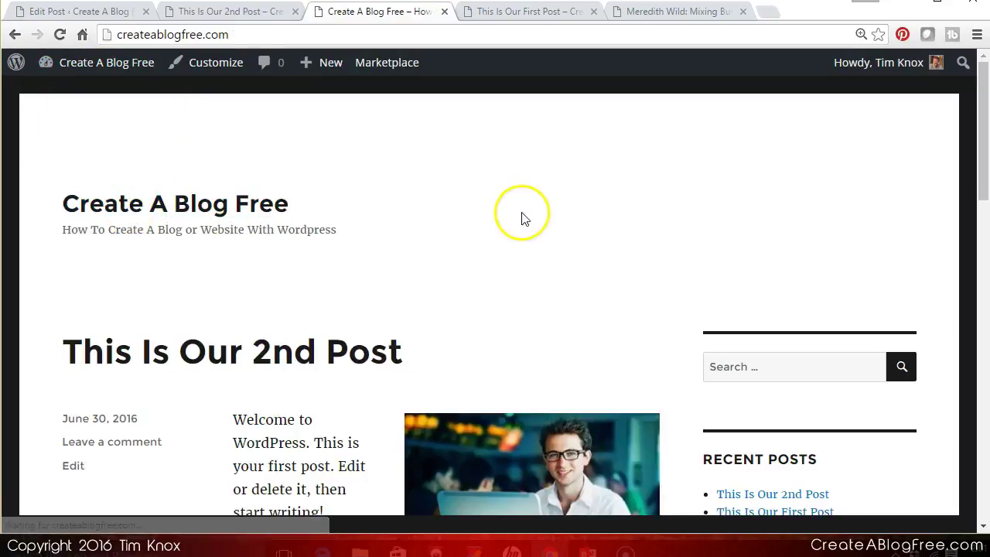
pyautogui.moveTo(983, 112); pyautogui.dragTo(983, 387)
pyautogui.moveTo(984, 232); pyautogui.dragTo(951, 162)
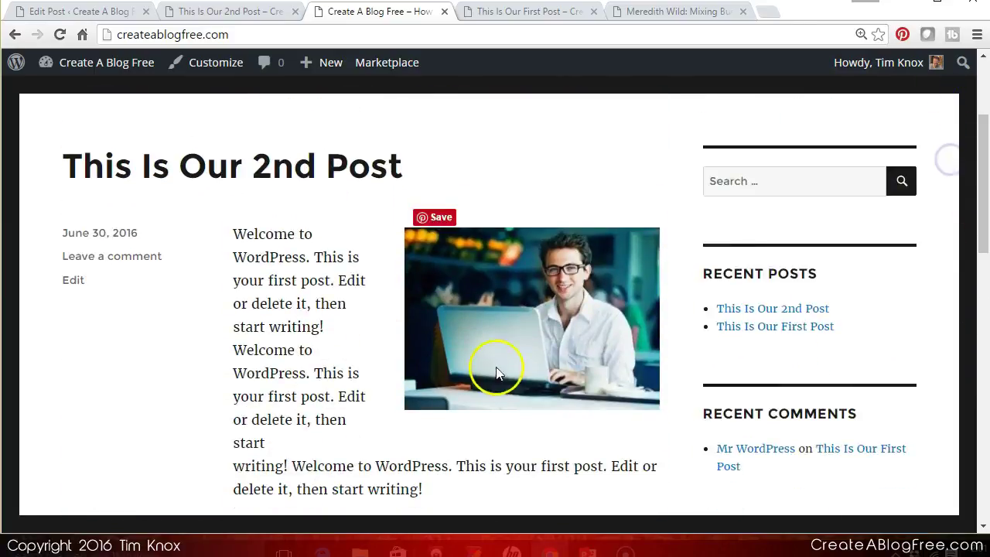
# Split the first paragraph before its third "Welcome to WordPress", insert a Read More tag after the second text copy, and update the post.
pyautogui.click(112, 14)
pyautogui.moveTo(984, 163); pyautogui.dragTo(983, 223)
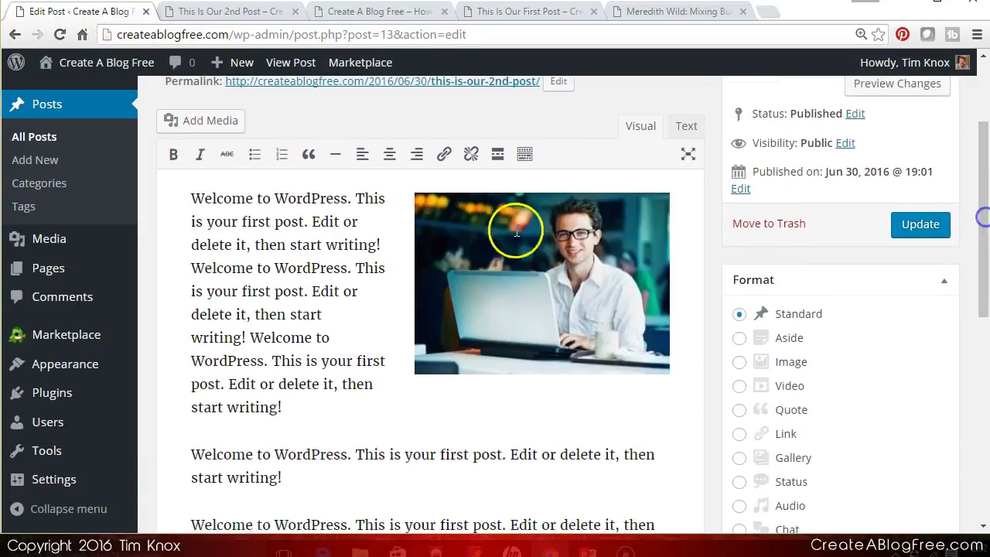
pyautogui.click(251, 337)
pyautogui.press('Return')
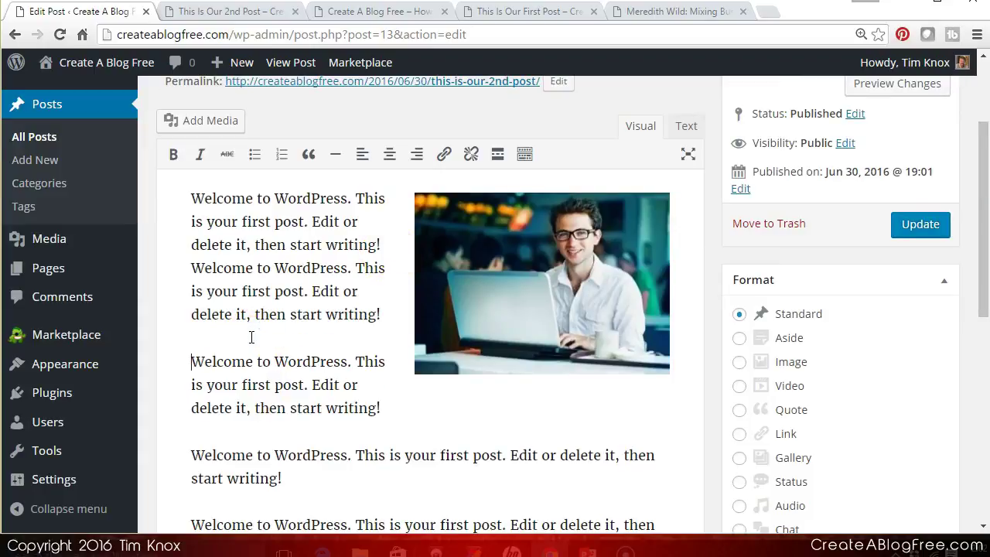
pyautogui.click(392, 314)
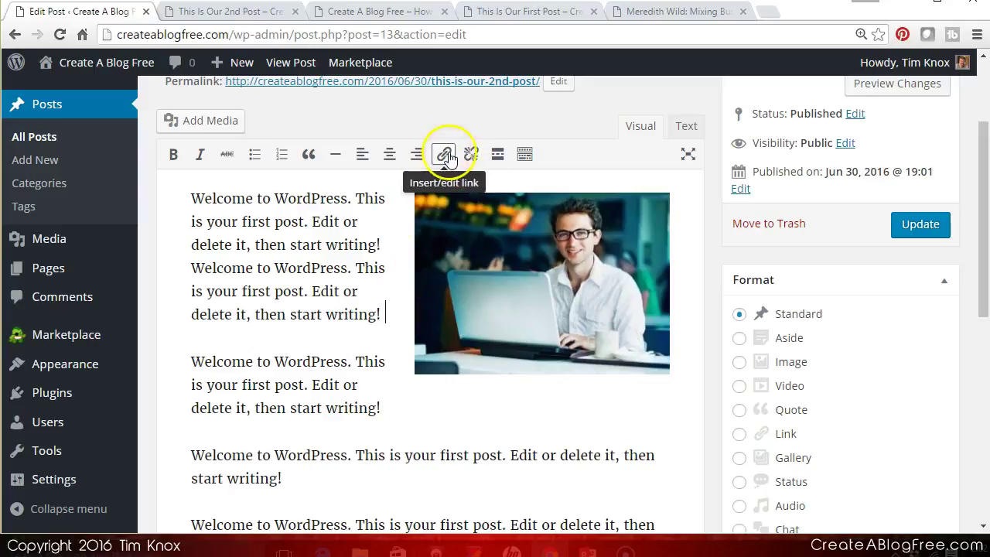
pyautogui.click(497, 156)
pyautogui.click(919, 164)
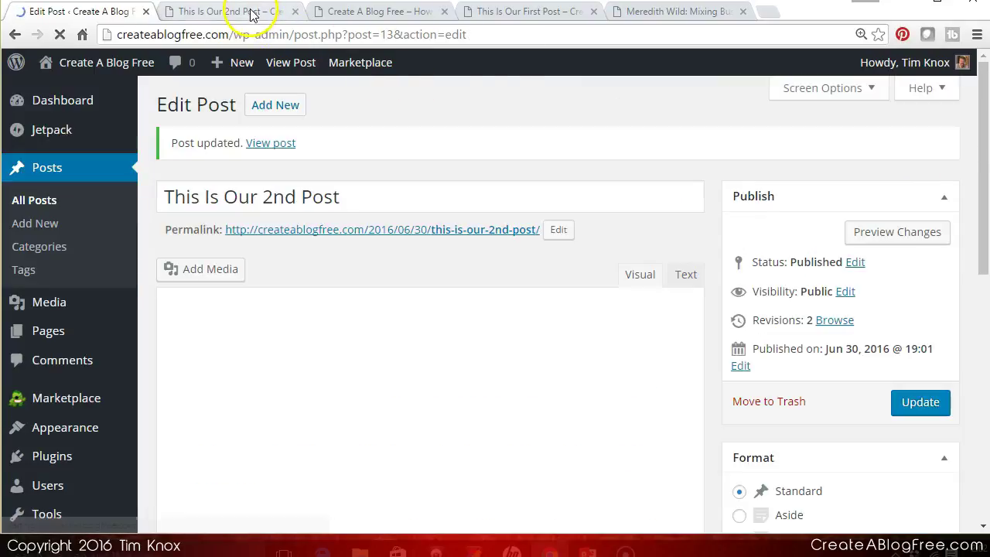
# Reload the second post's preview and the blog's home page, and examine the second post's shortened text on the home page.
pyautogui.click(252, 13)
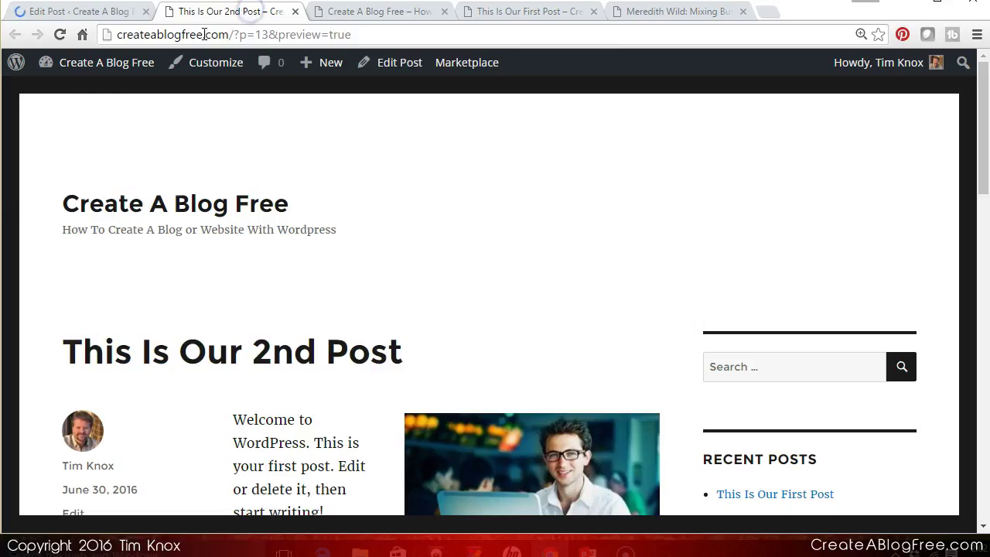
pyautogui.click(60, 35)
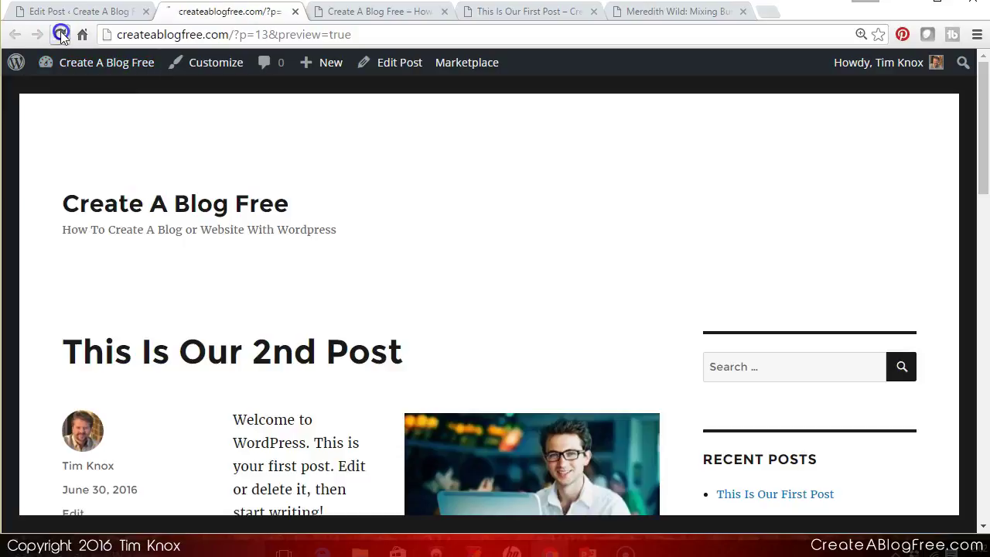
pyautogui.click(232, 34)
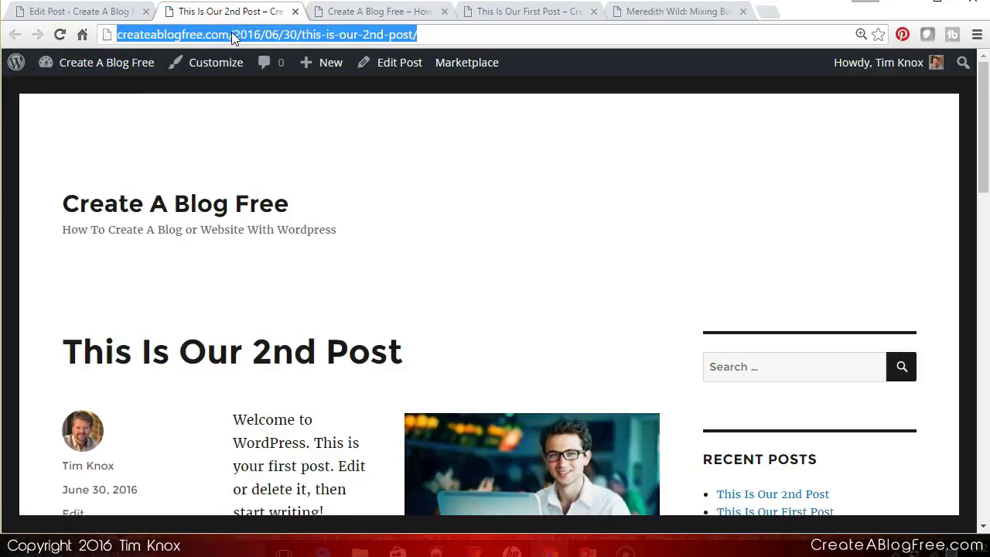
pyautogui.click(361, 11)
pyautogui.click(261, 35)
pyautogui.press('Return')
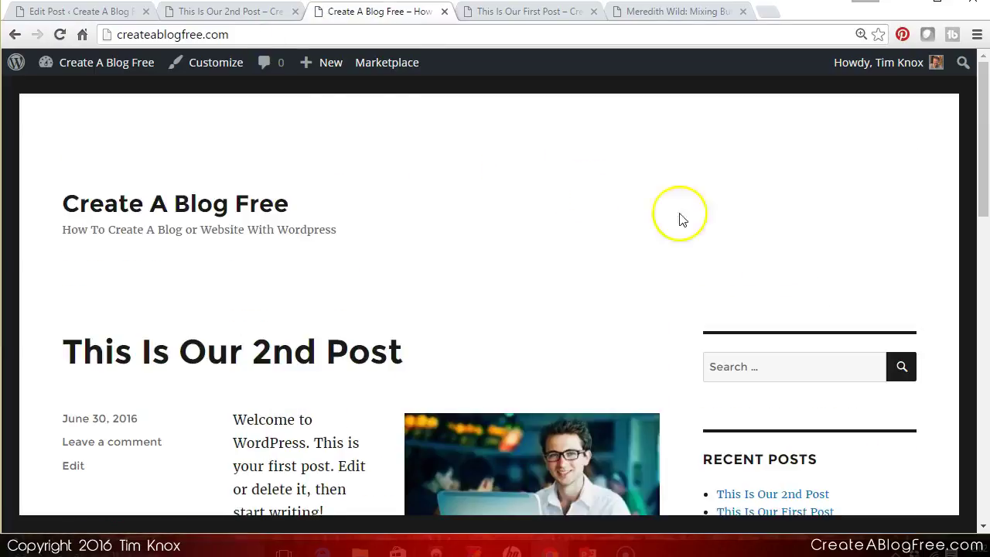
pyautogui.scroll(-4, 984, 532)
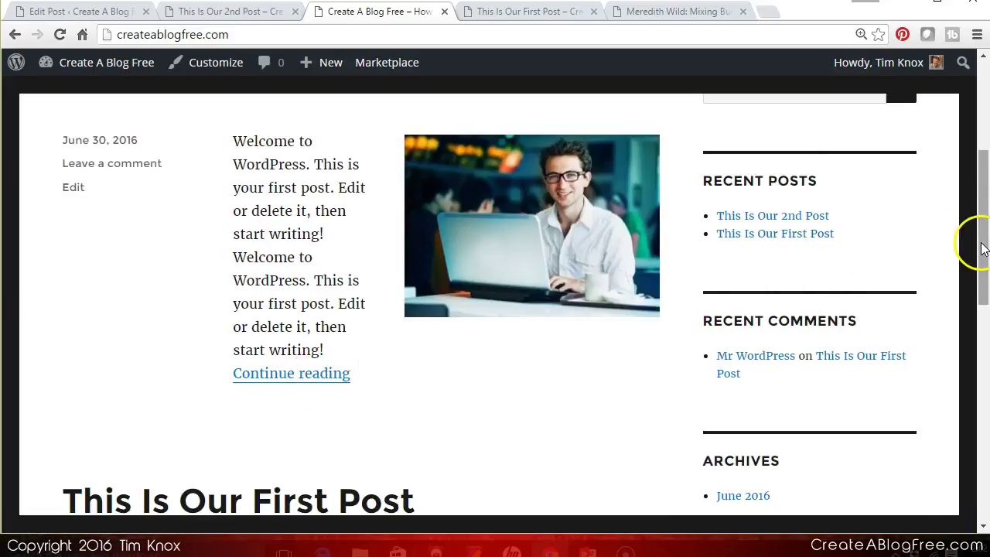
pyautogui.moveTo(982, 247); pyautogui.dragTo(952, 234)
# Follow the second post's Continue reading link and look through the full post.
pyautogui.click(346, 405)
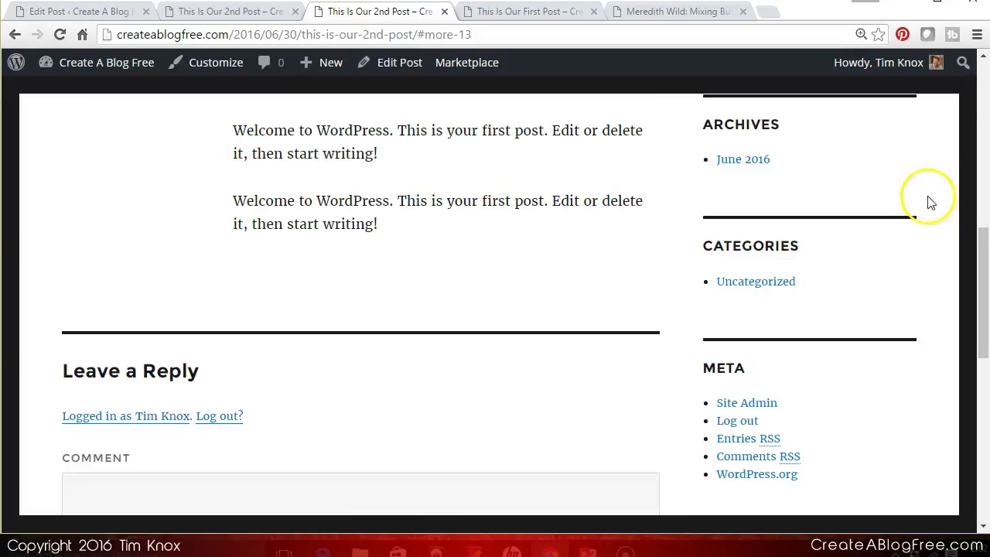
pyautogui.click(983, 160)
pyautogui.click(982, 116)
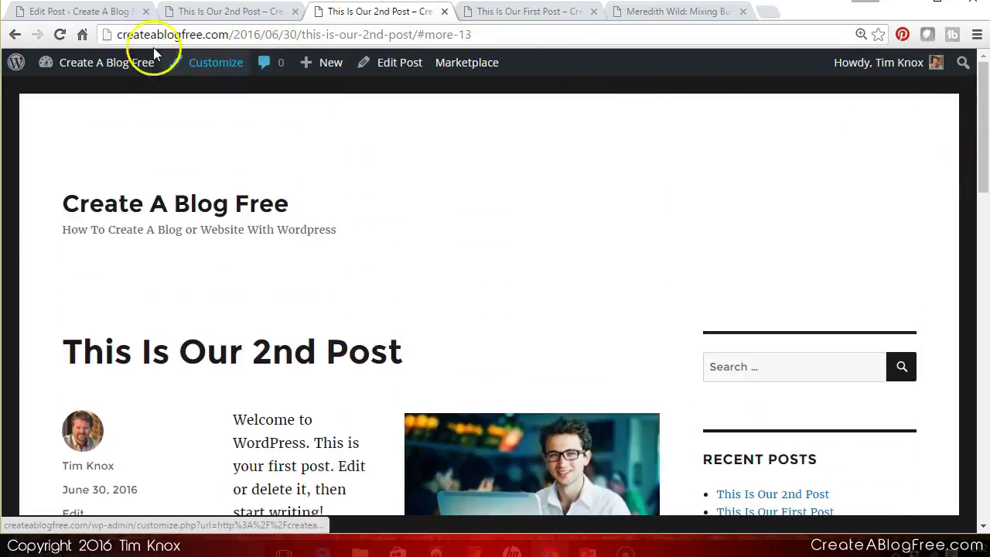
# Return to the second post's editor, review the text around the Read More break, and update the post.
pyautogui.click(78, 11)
pyautogui.click(363, 422)
pyautogui.moveTo(980, 188); pyautogui.dragTo(954, 199)
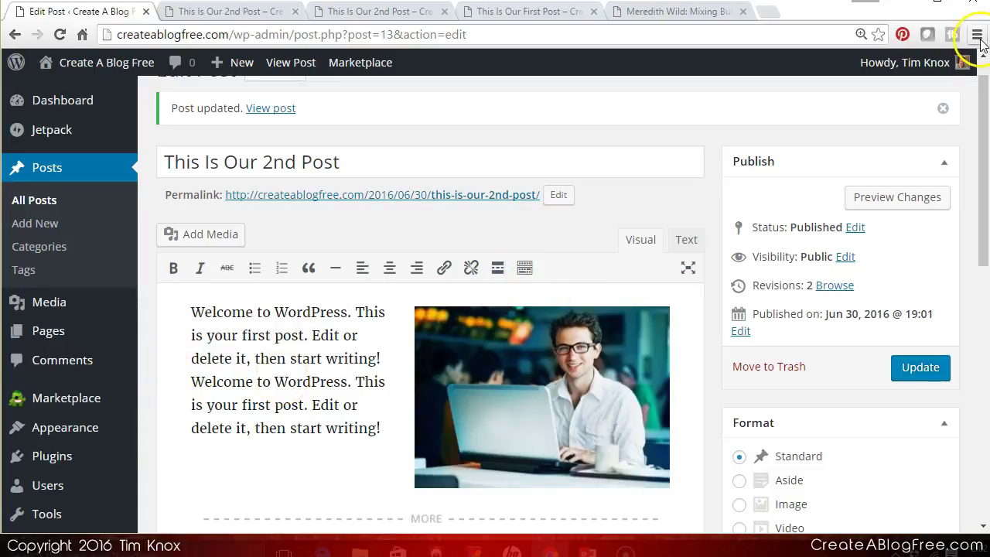
pyautogui.scroll(1, 981, 59)
pyautogui.click(913, 408)
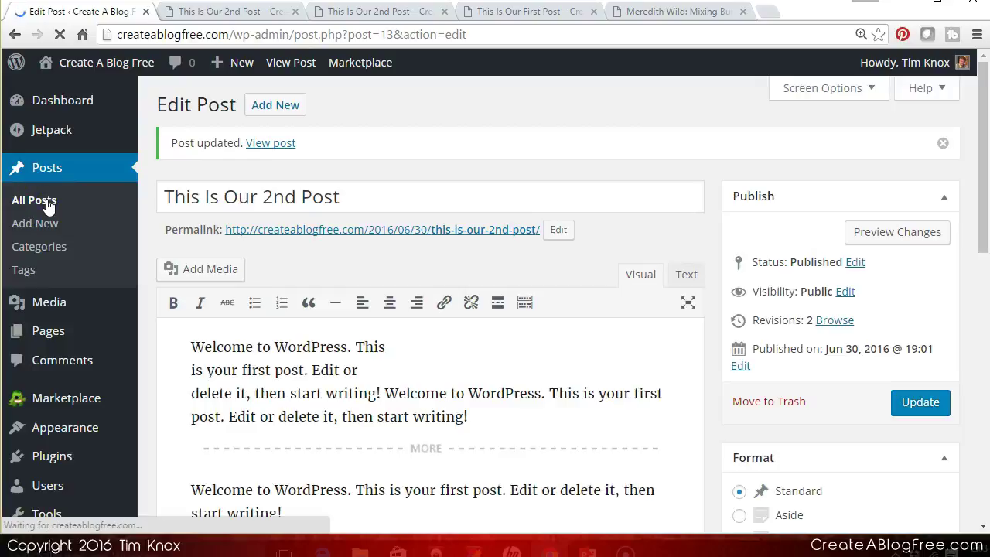
# Show the list of all posts, select "This Is Our First Post", and view the available bulk actions.
pyautogui.click(47, 201)
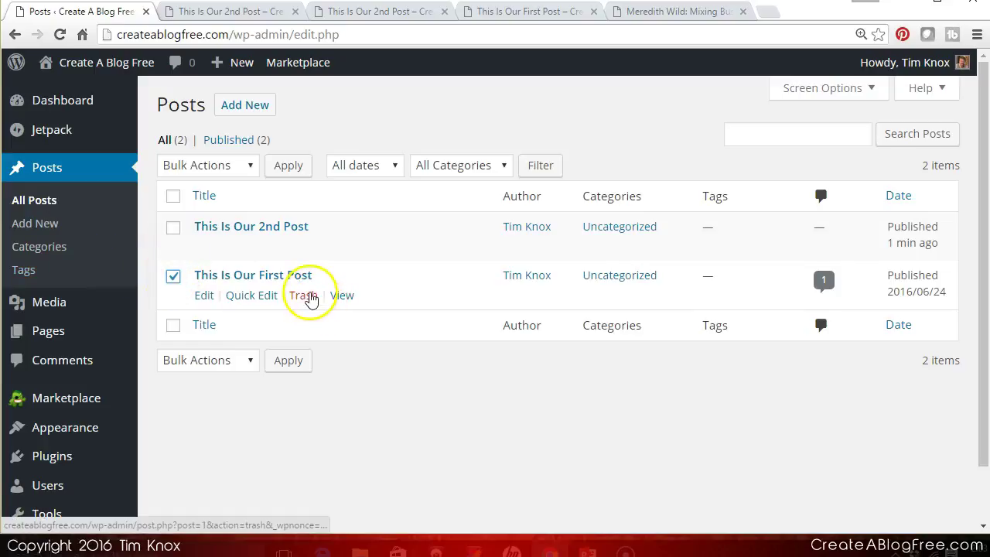
pyautogui.click(251, 167)
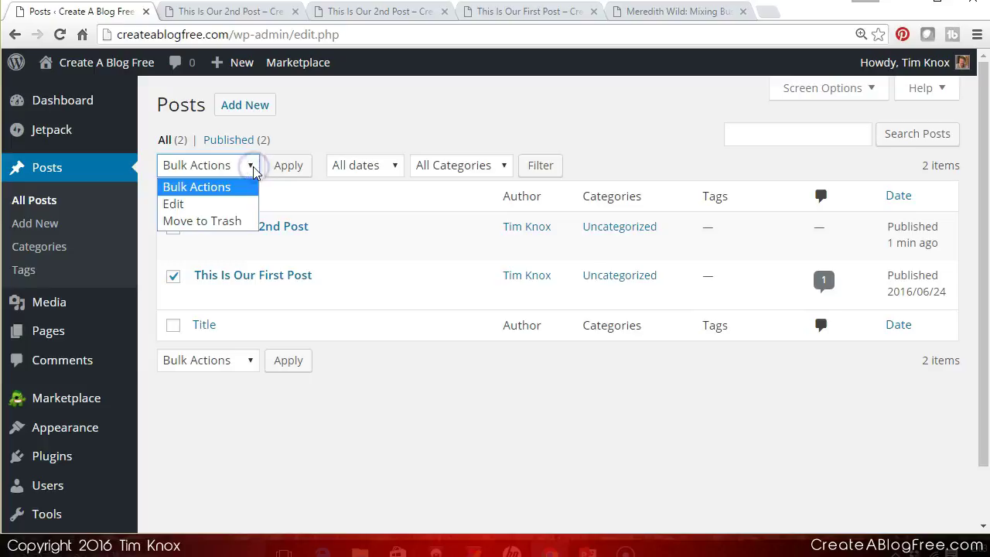
pyautogui.click(253, 166)
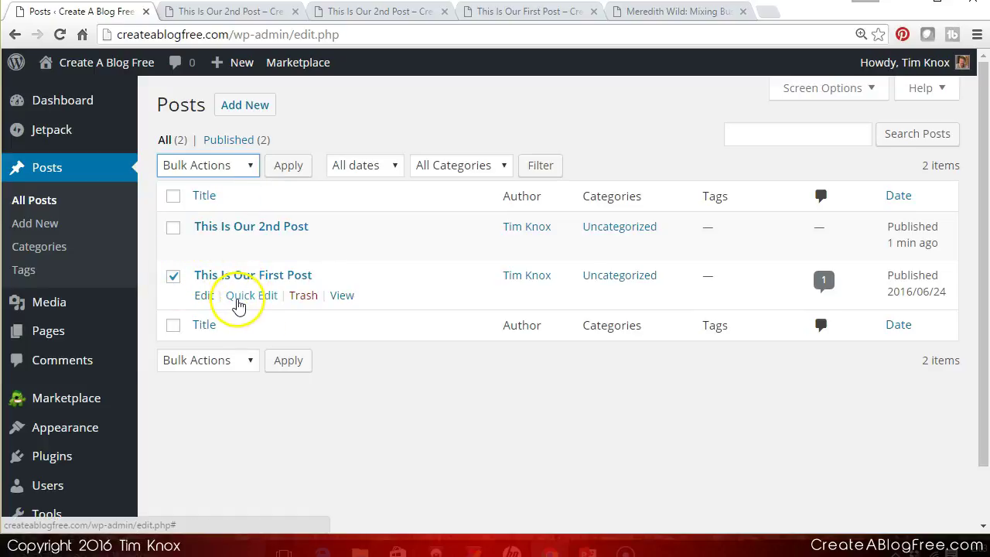
# Review the Quick Edit settings of "This Is Our First Post", cancel them, and view the second post's row options.
pyautogui.click(237, 299)
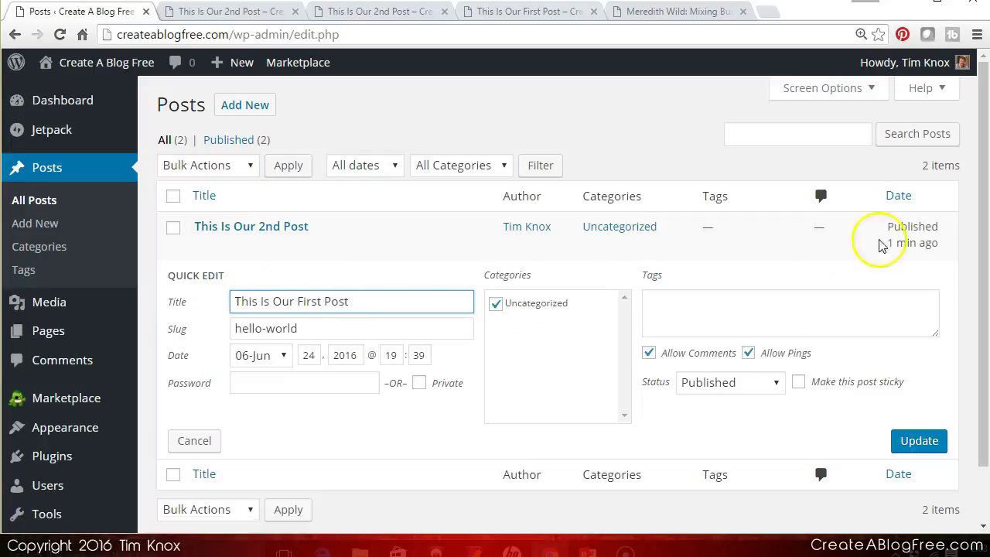
pyautogui.click(983, 251)
pyautogui.moveTo(982, 248)
pyautogui.mouseDown()
pyautogui.moveTo(986, 301)
pyautogui.moveTo(980, 252)
pyautogui.mouseUp()
pyautogui.click(191, 436)
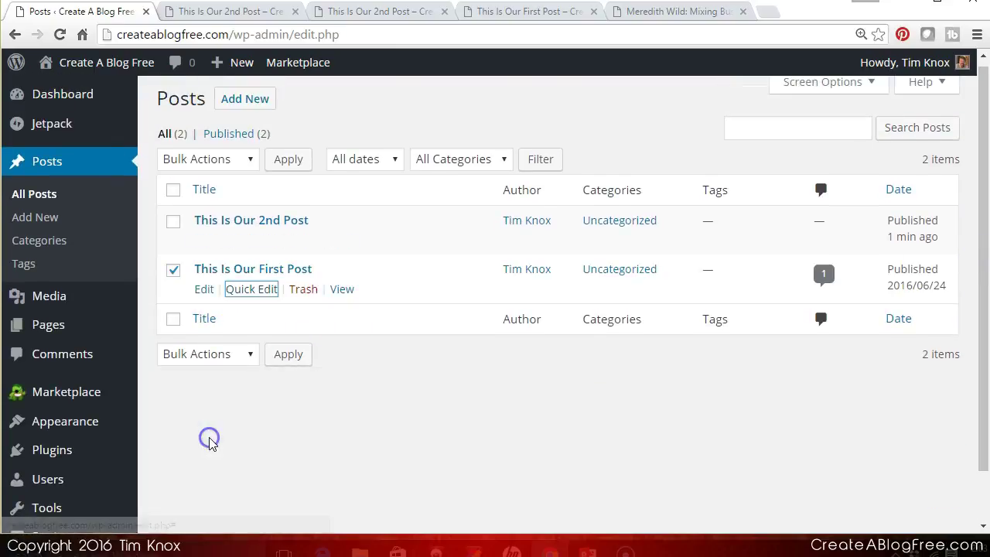
pyautogui.click(373, 375)
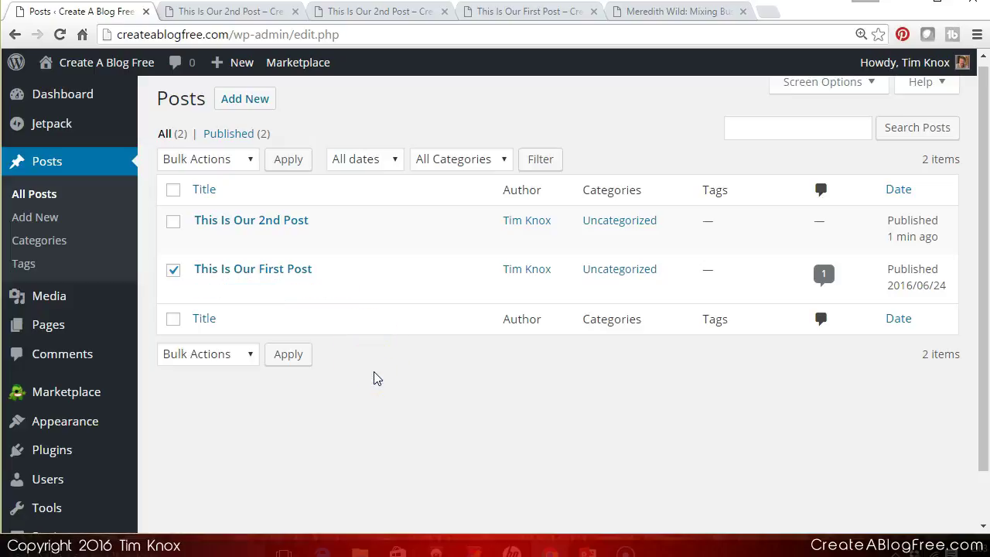
pyautogui.moveTo(215, 240)
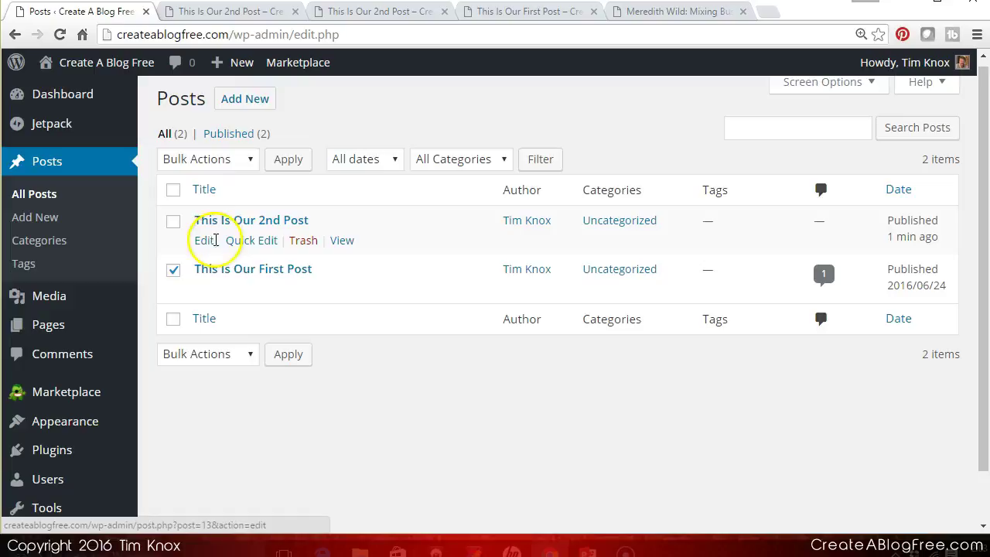
pyautogui.click(405, 486)
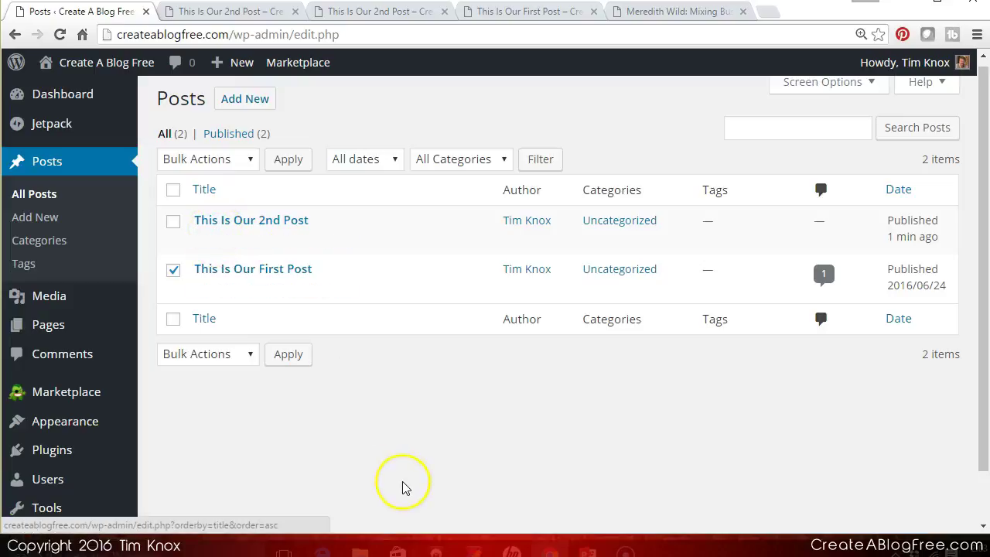